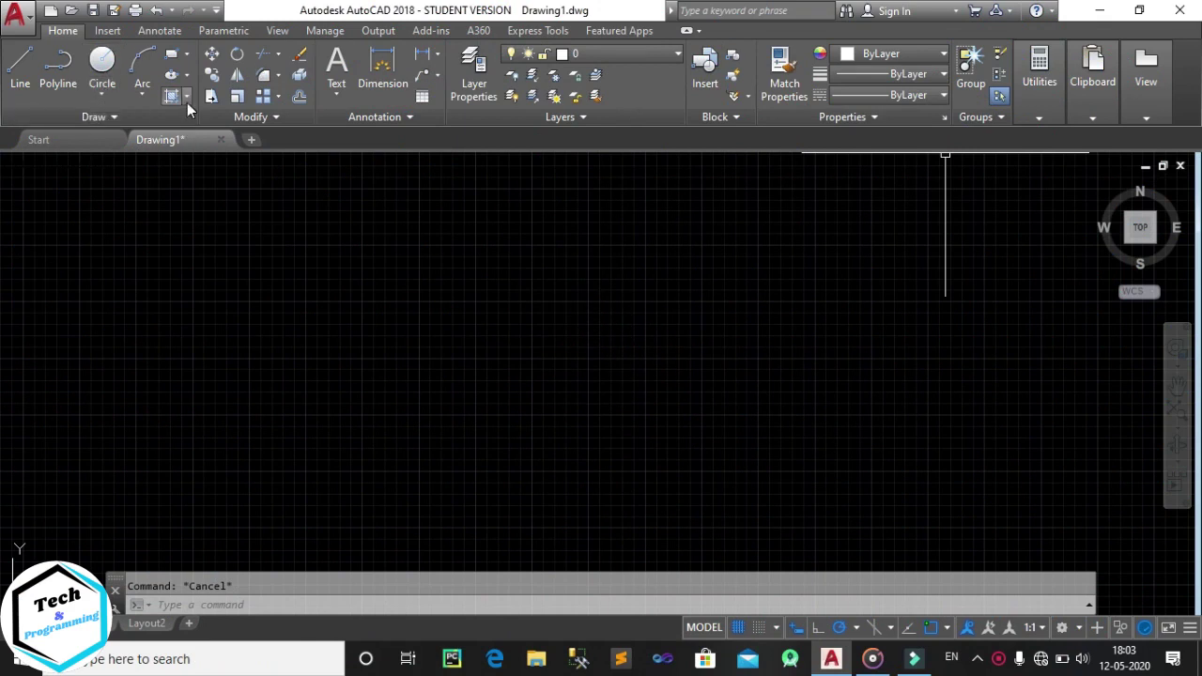
Expand the Draw panel slide-out to reveal the extra draw tools, including Spline Fit and Spline CV
click(189, 95)
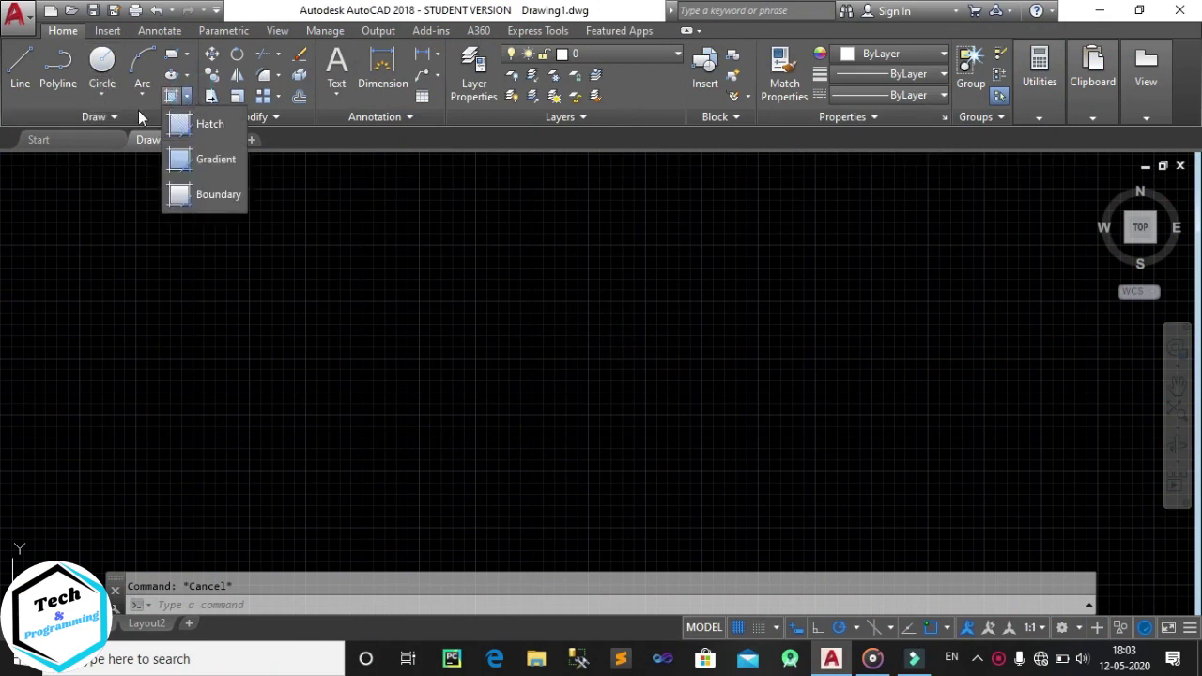
click(114, 115)
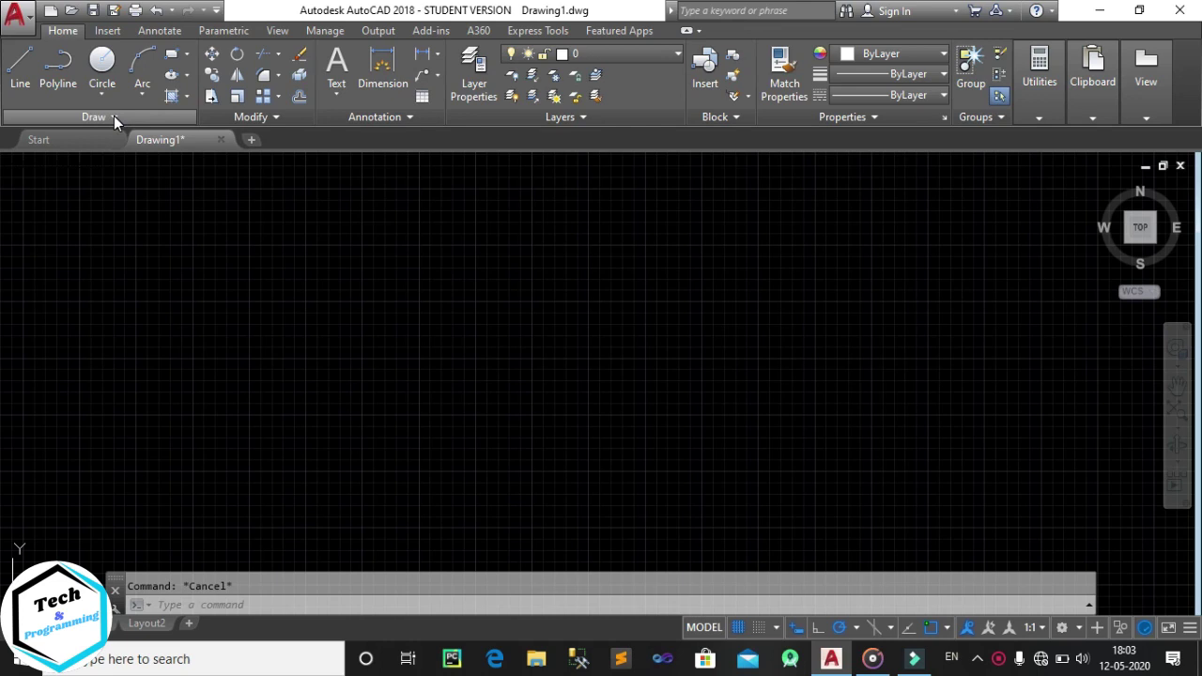
click(113, 116)
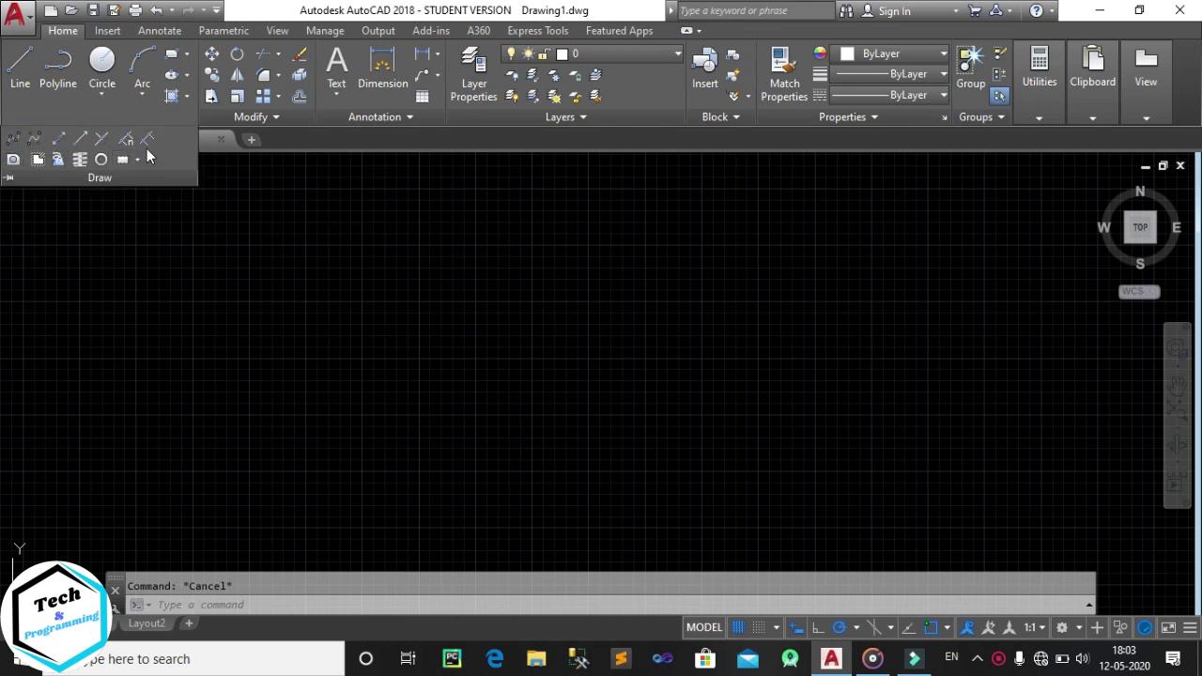
Draw a seven-point fit spline that waves across the canvas and hooks back along the bottom
click(11, 140)
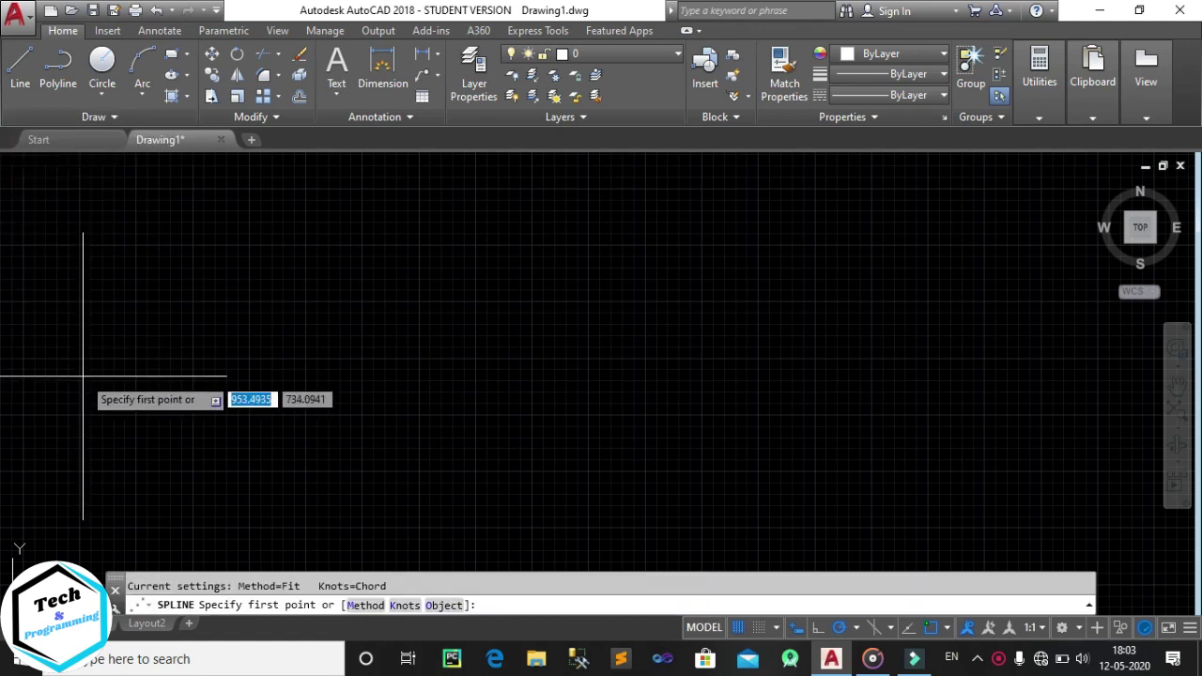
click(102, 467)
click(164, 249)
click(438, 429)
click(744, 246)
click(946, 401)
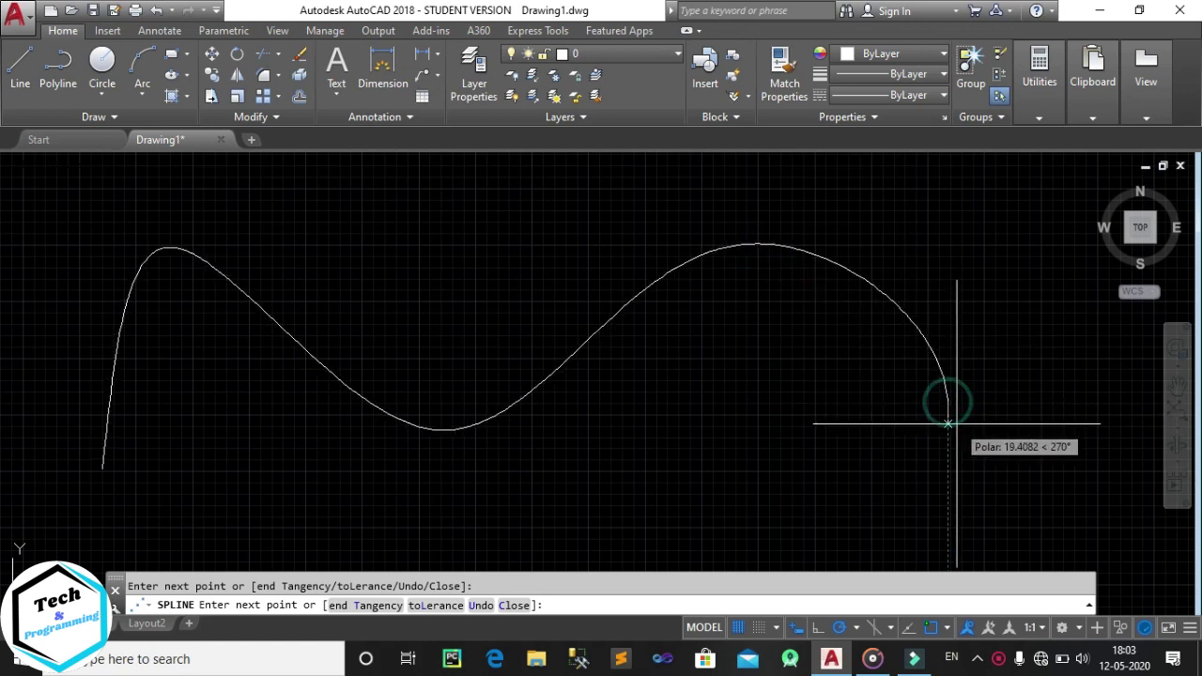
click(1070, 519)
click(690, 507)
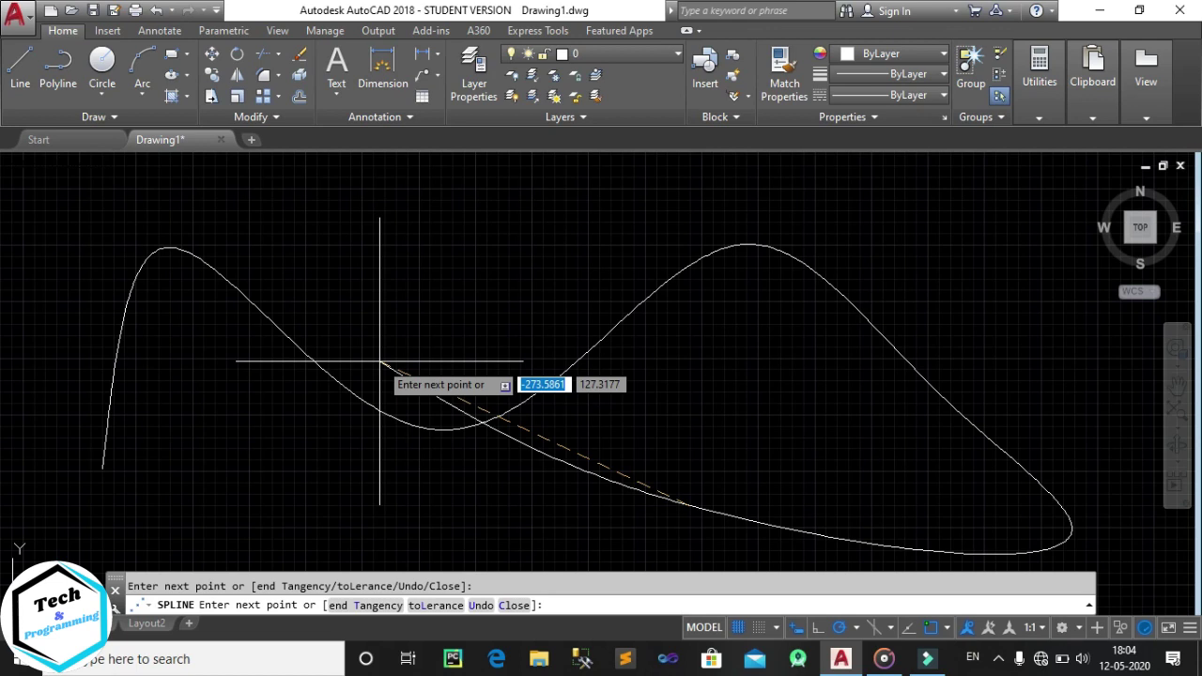
key(Return)
middle_drag(624, 398, 629, 355)
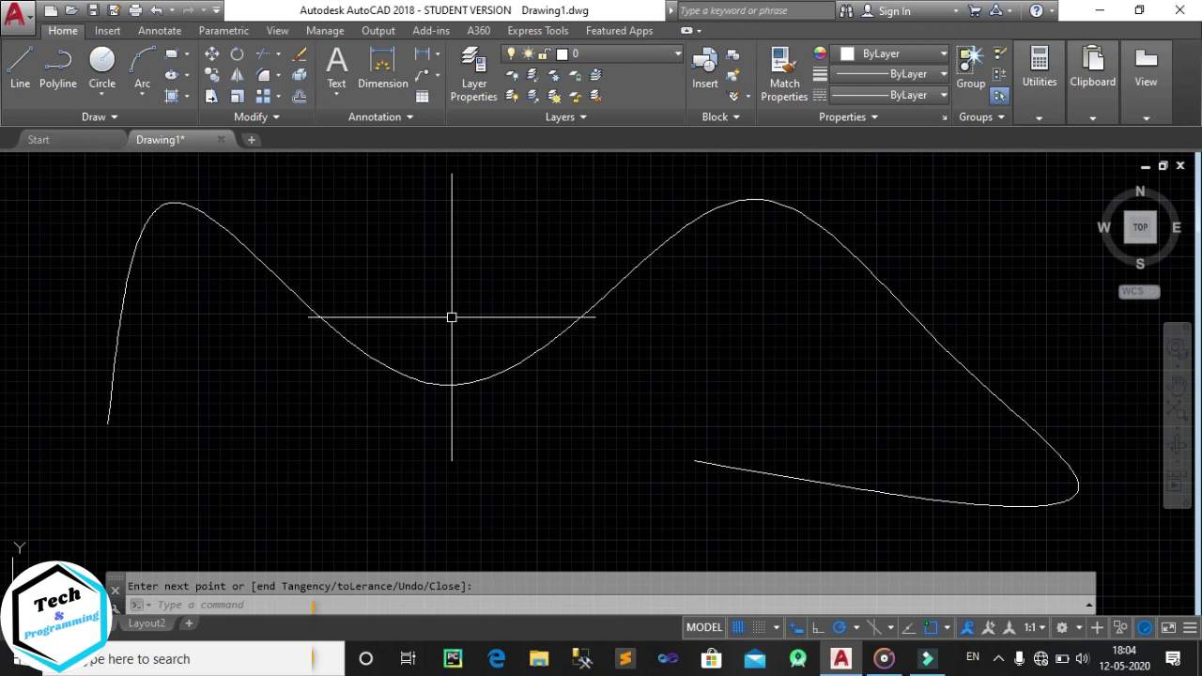
Turn on polar tracking, start a control-vertex spline, and pan to free space on the right
key(F10)
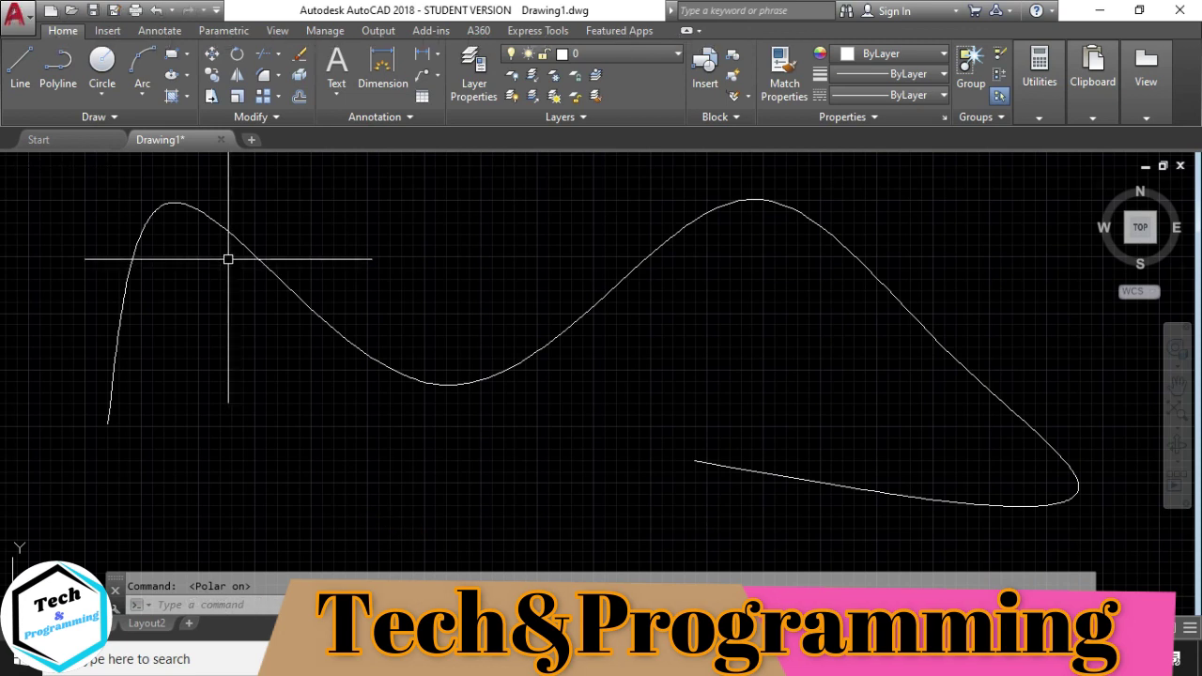
click(106, 118)
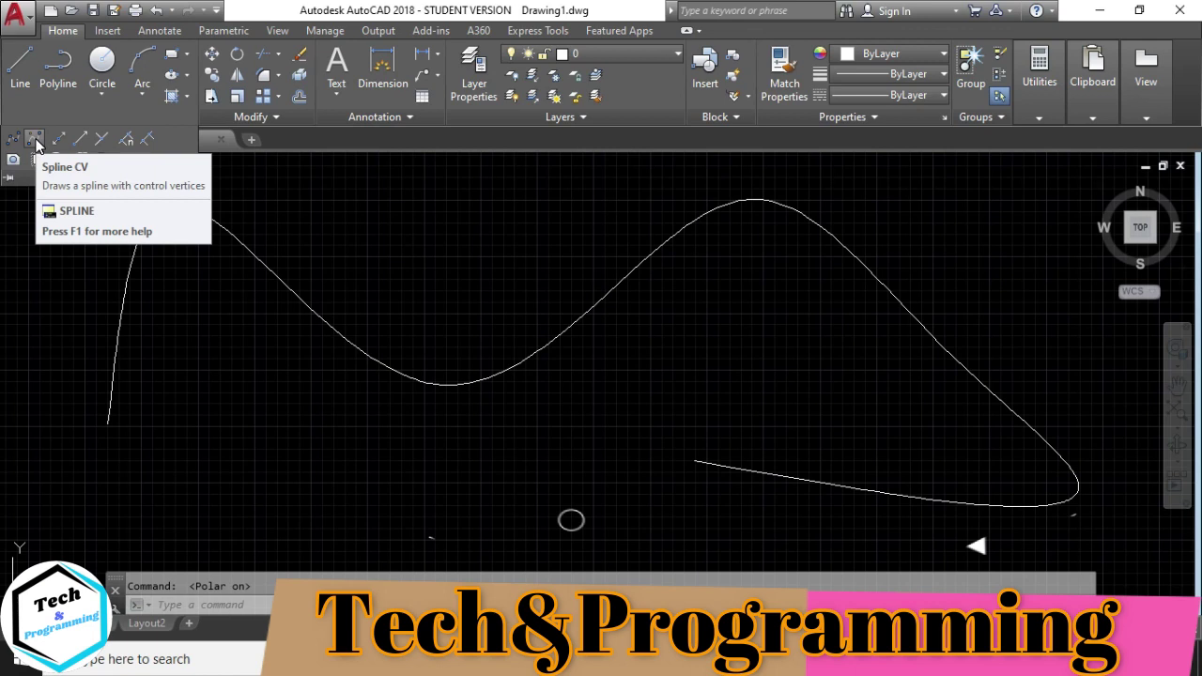
click(35, 140)
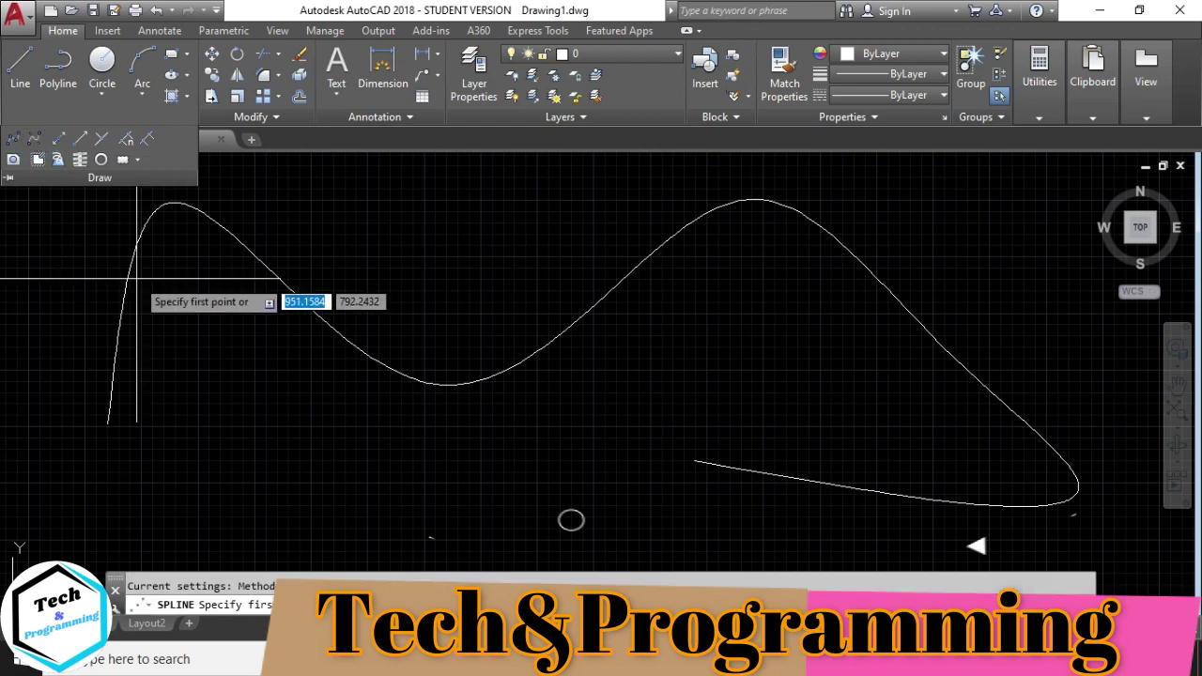
scroll(509, 335, down, 1)
scroll(739, 403, down, 2)
mouse_move(738, 403)
middle_down()
mouse_move(585, 369)
mouse_move(527, 376)
middle_up()
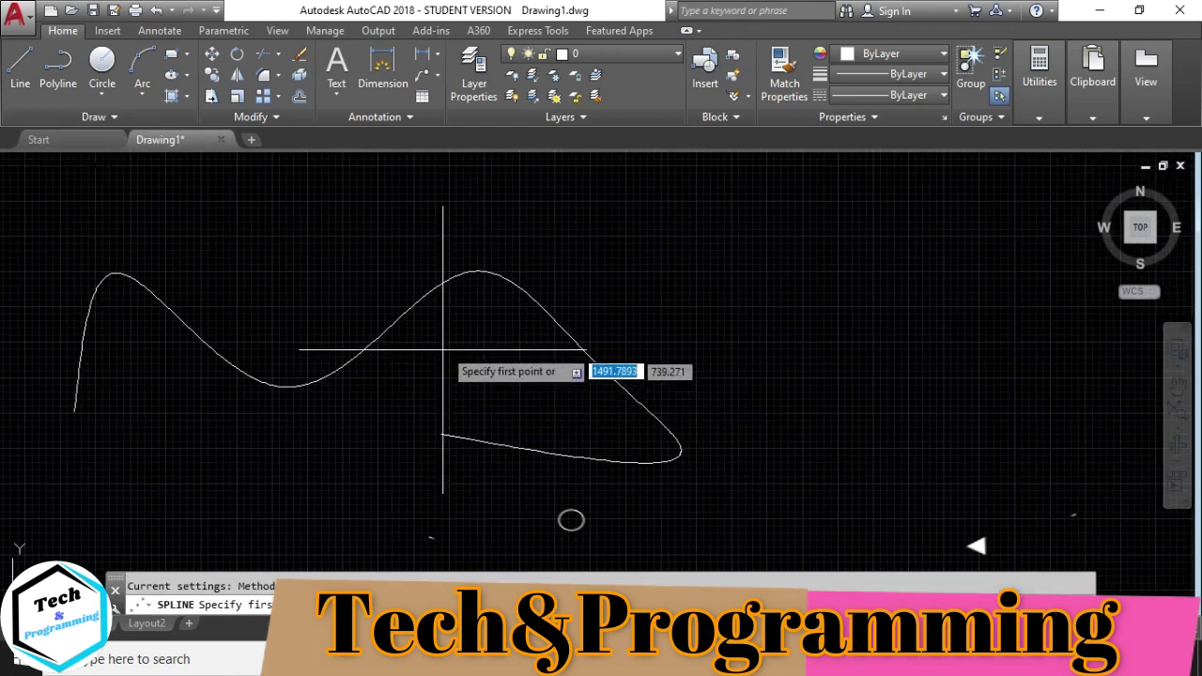
middle_drag(486, 338, 438, 334)
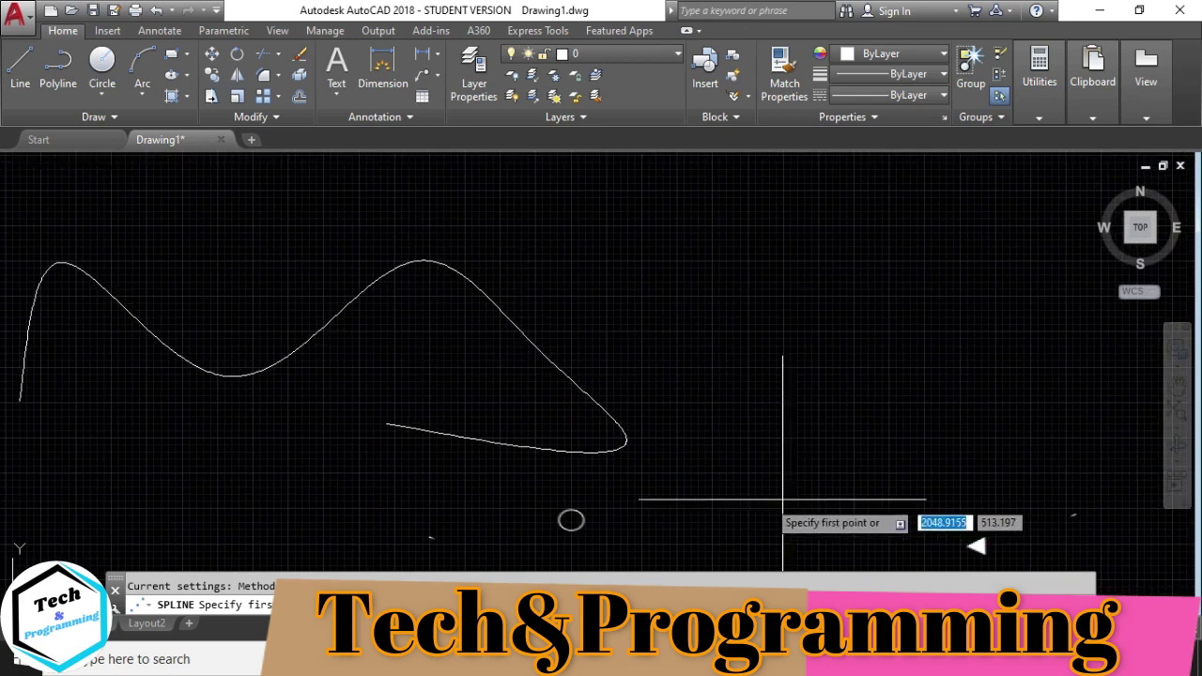
Place seven control vertices to form a curled spline right of the first curve, then finish it
click(665, 495)
click(717, 249)
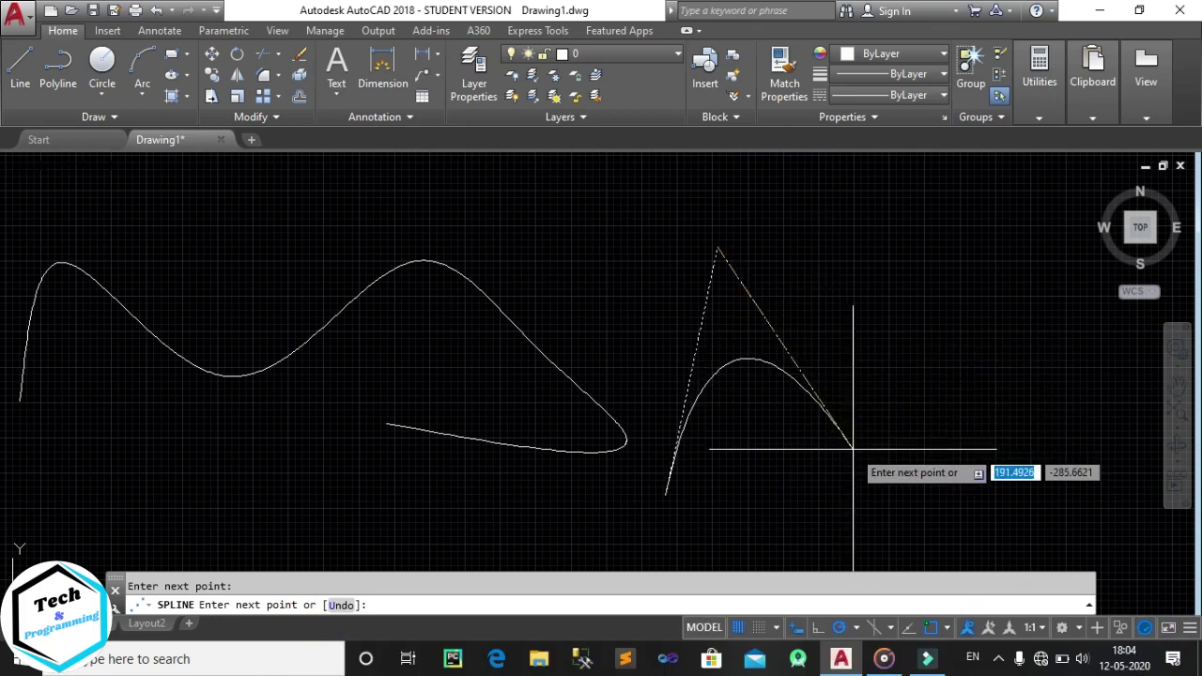
click(891, 500)
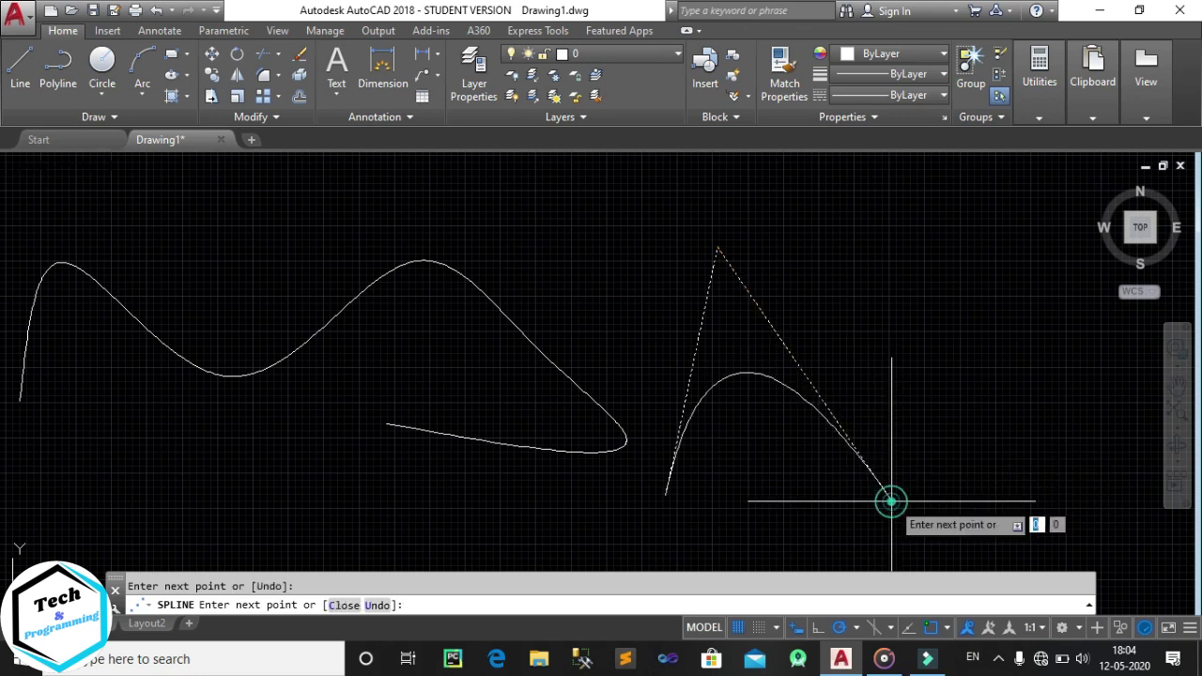
click(984, 238)
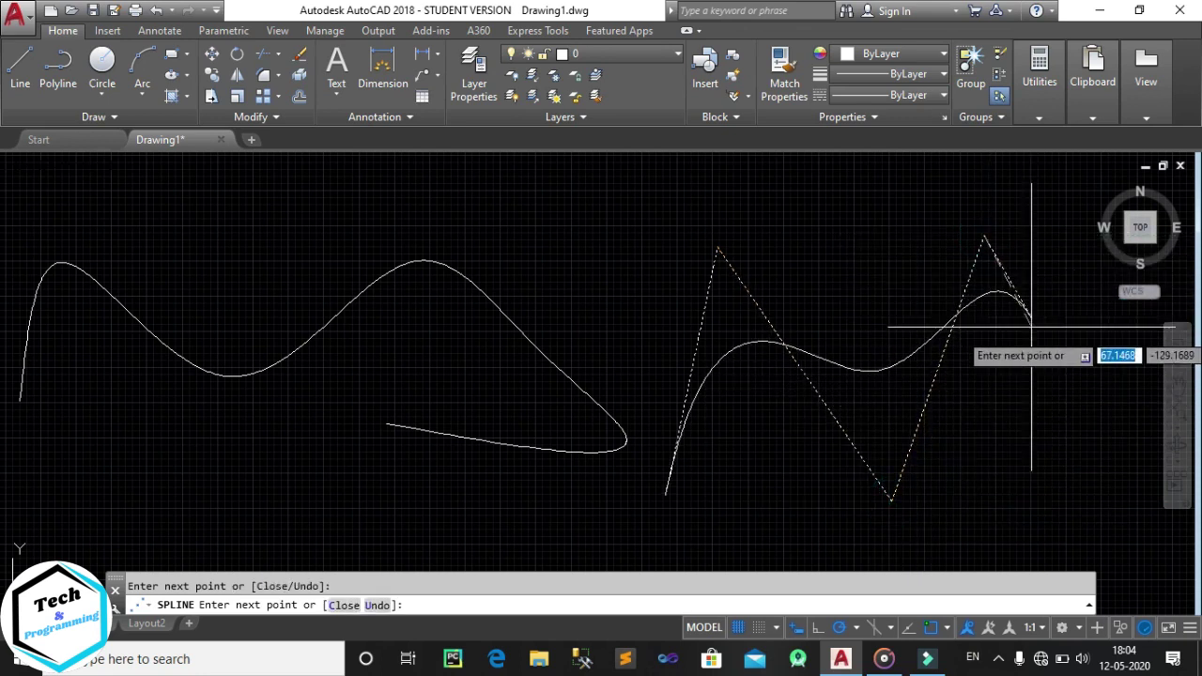
click(1051, 480)
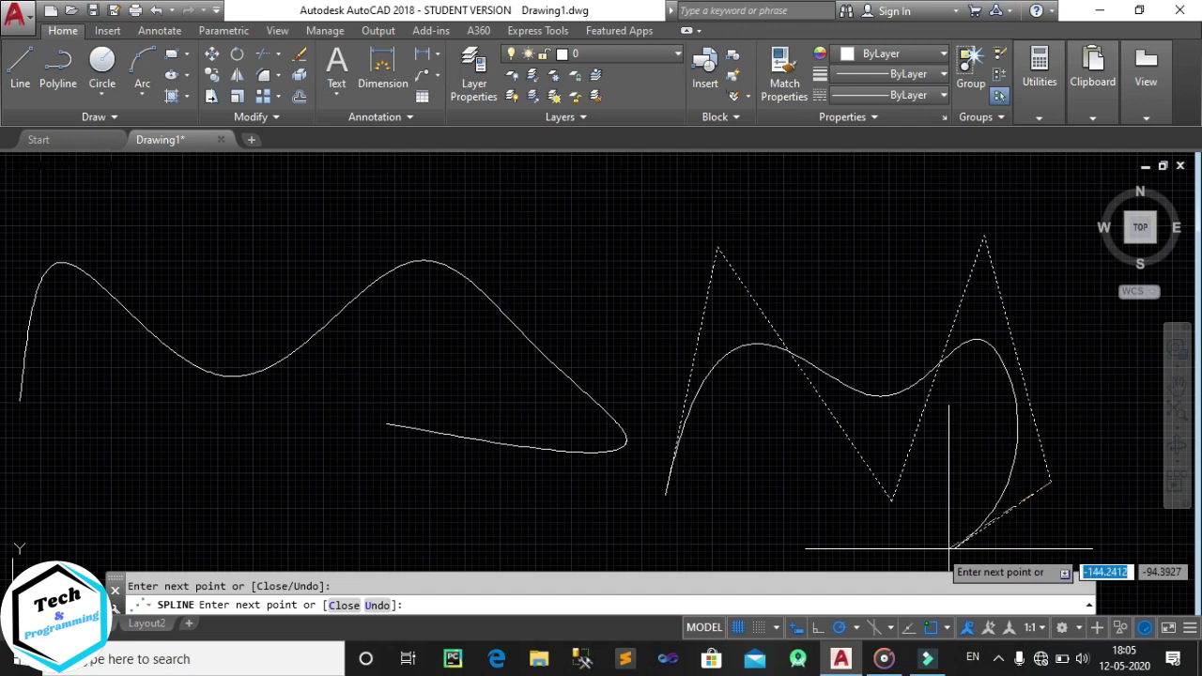
click(812, 556)
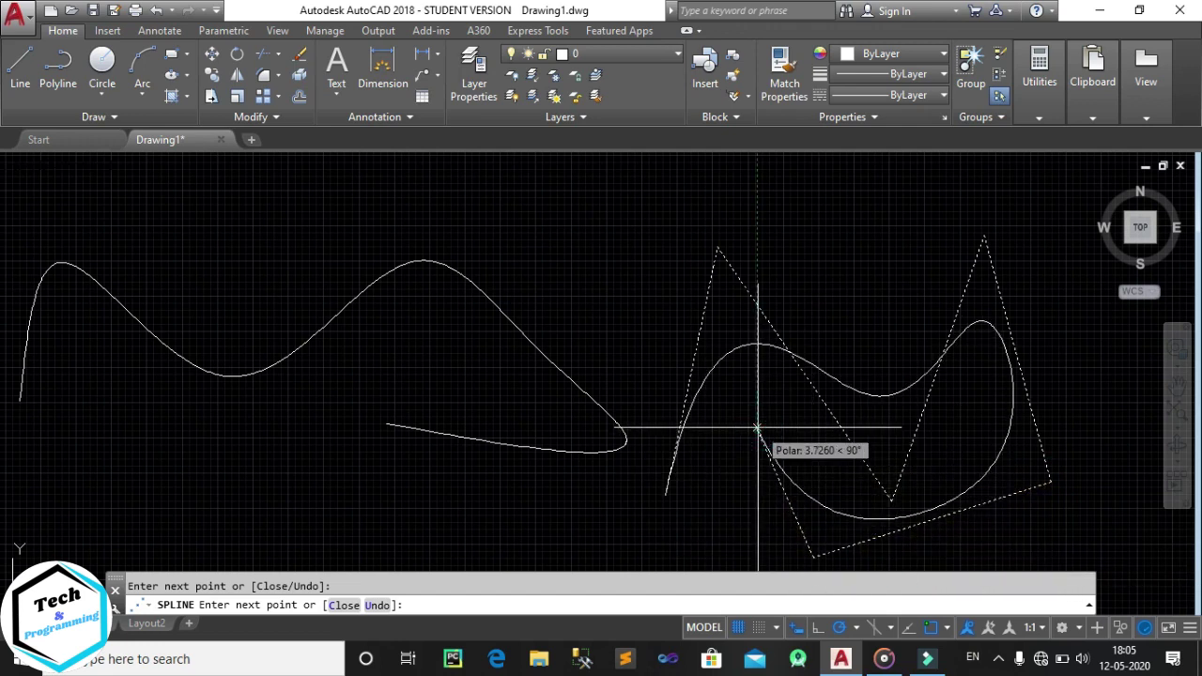
click(758, 429)
key(Return)
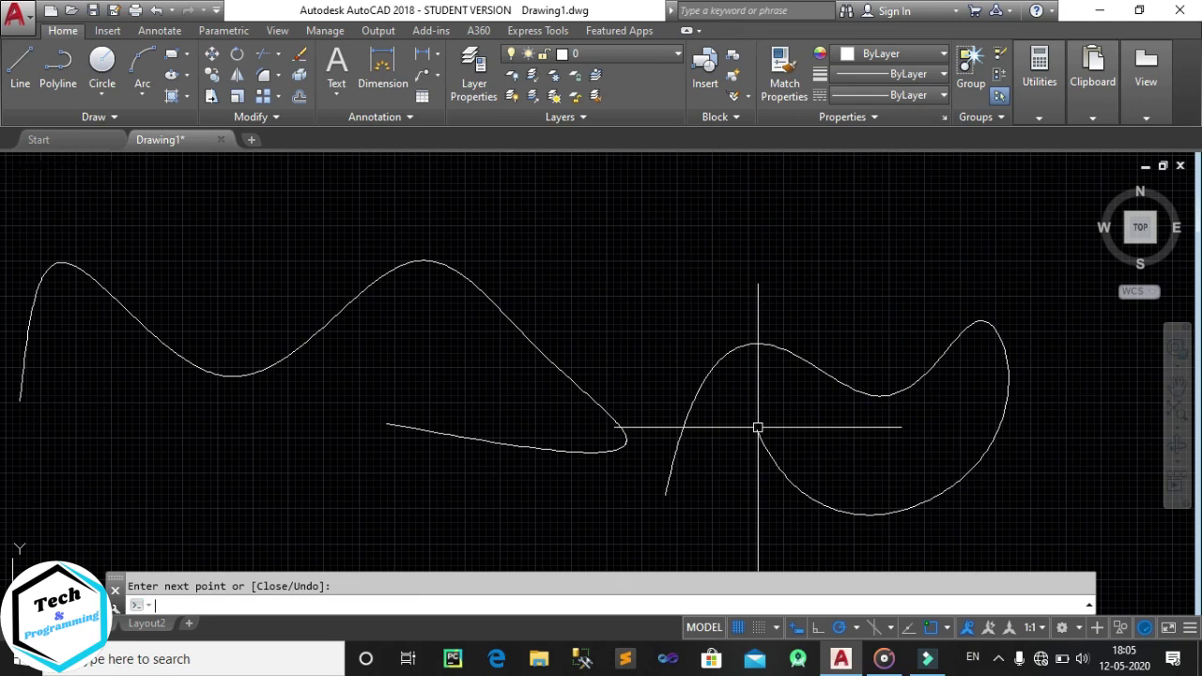
key(F10)
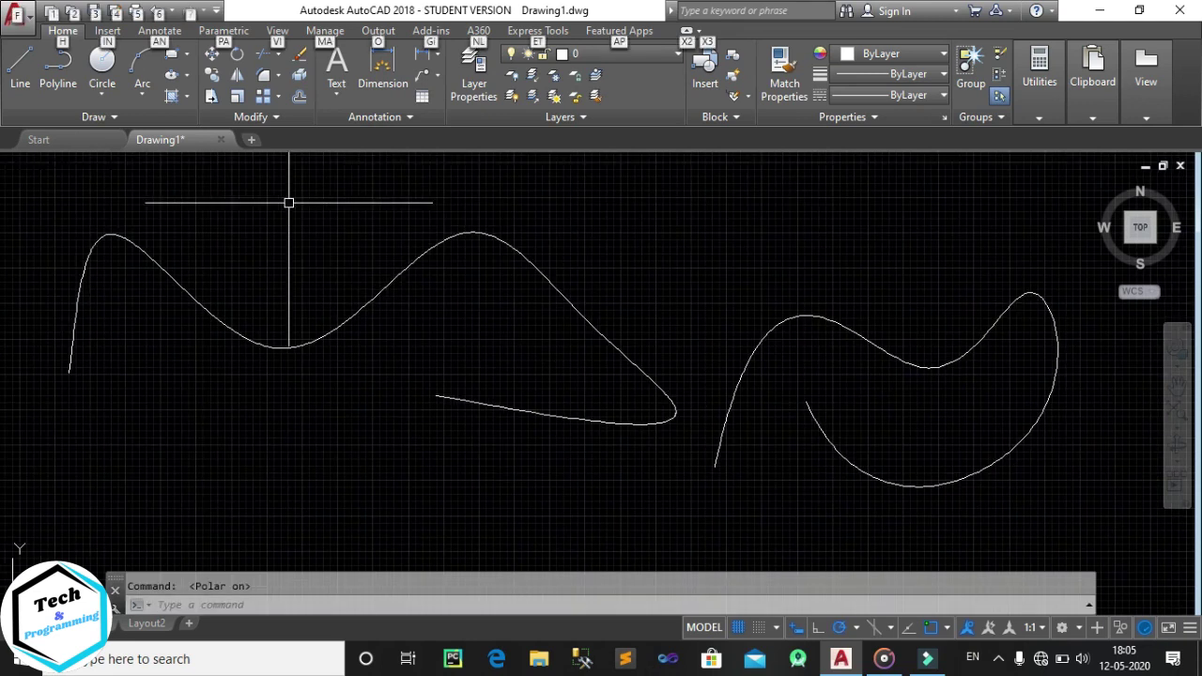
Drag five fit-point grips so the left spline dips low on the left and rises into a tall arch
key(Escape)
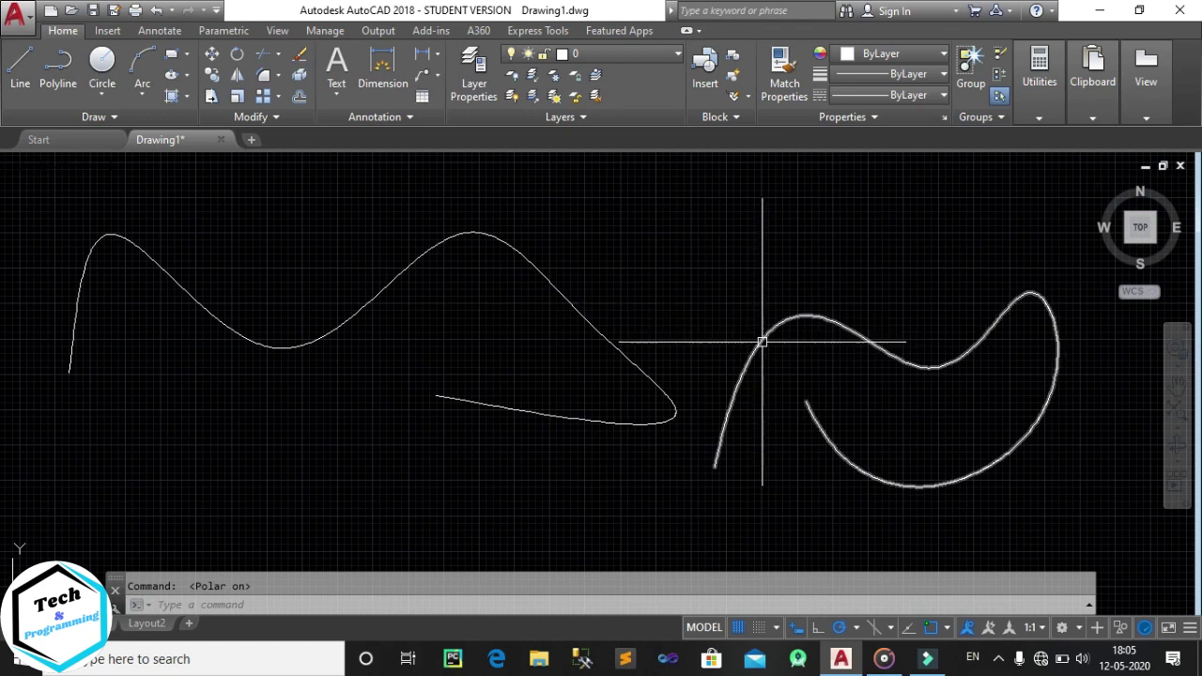
click(373, 298)
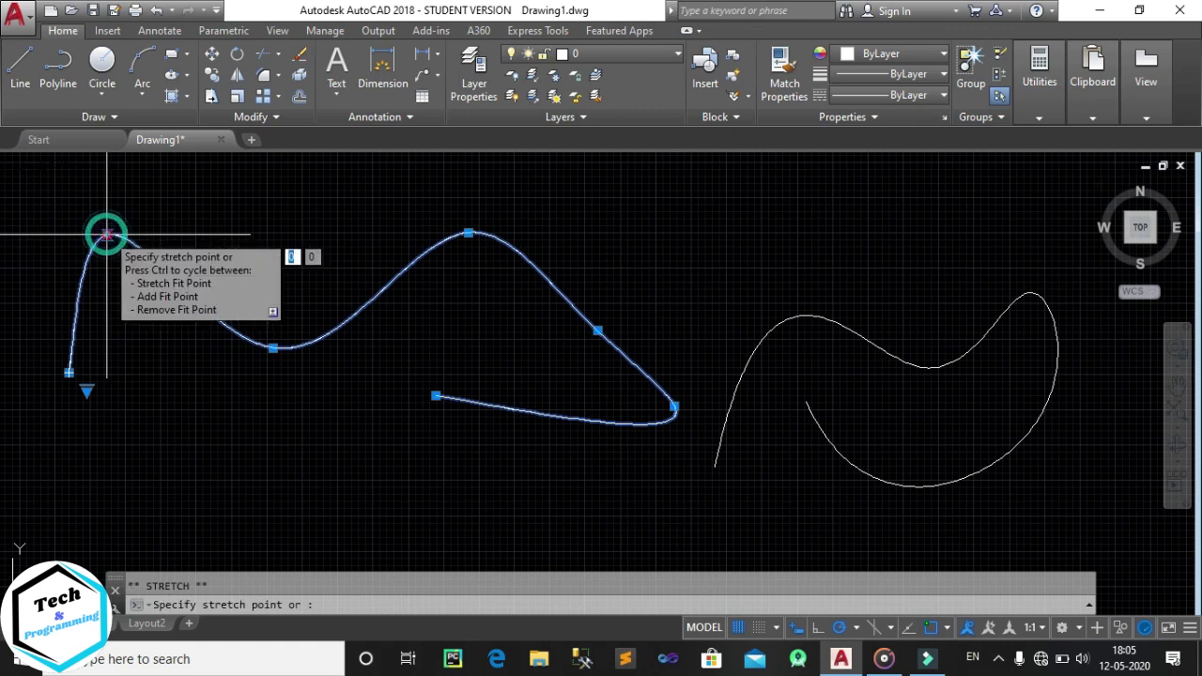
click(107, 234)
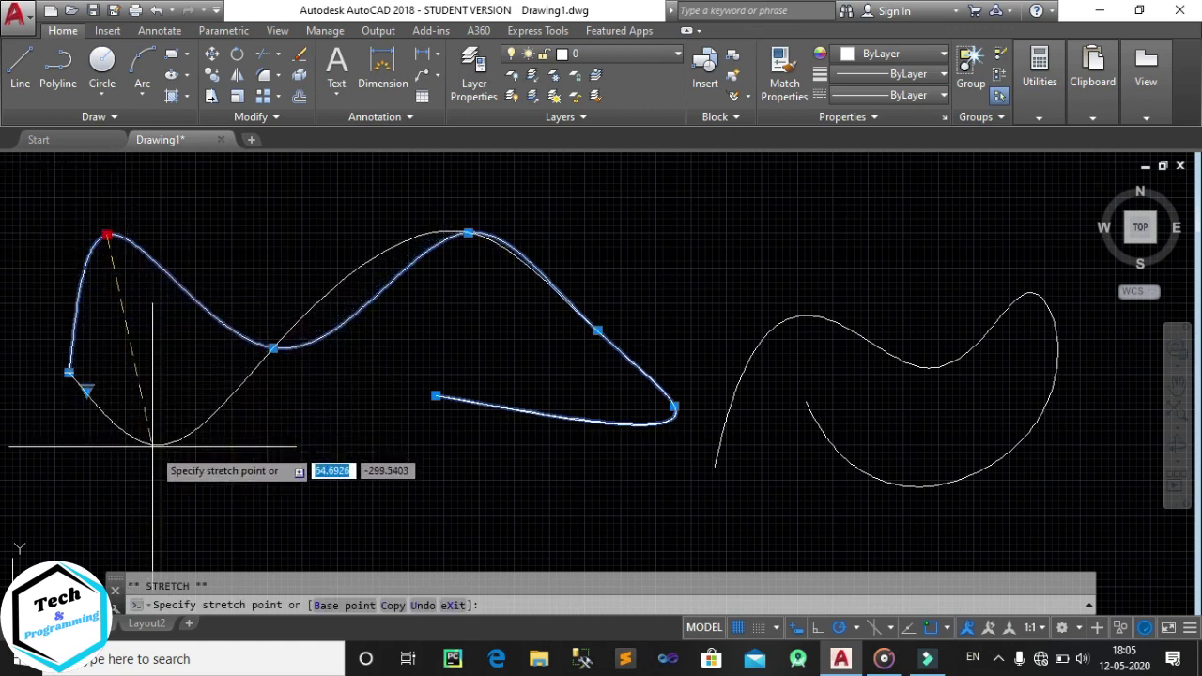
click(187, 527)
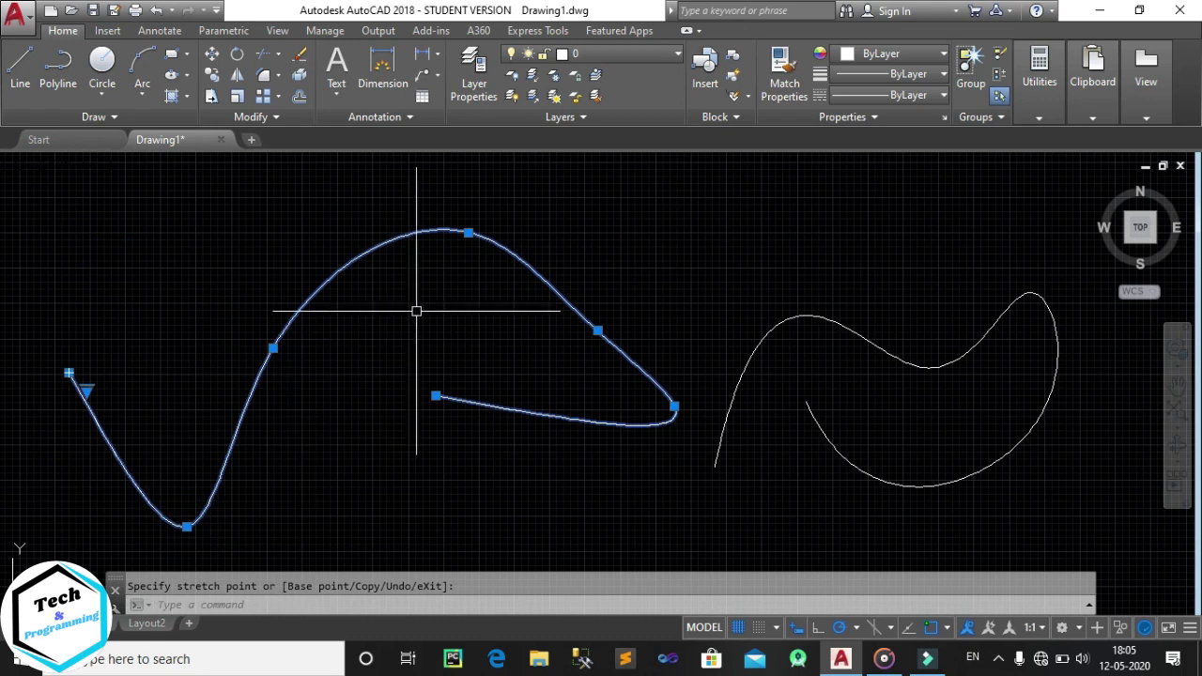
click(468, 232)
click(507, 168)
click(273, 349)
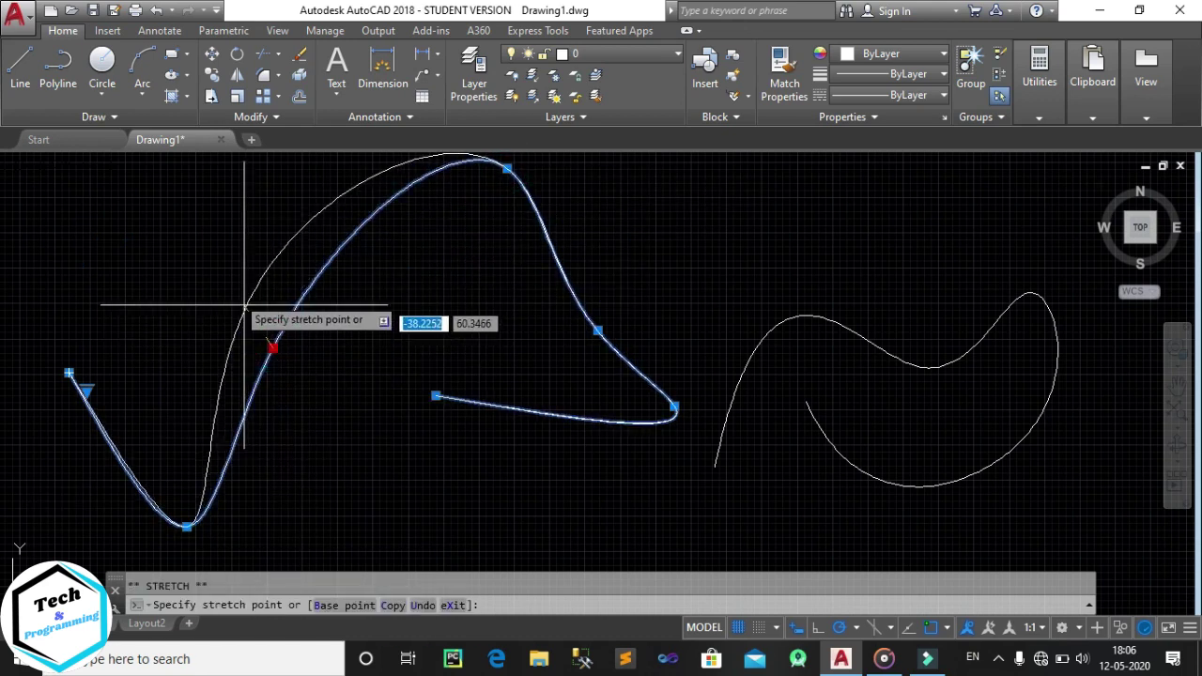
click(215, 269)
click(598, 331)
click(641, 263)
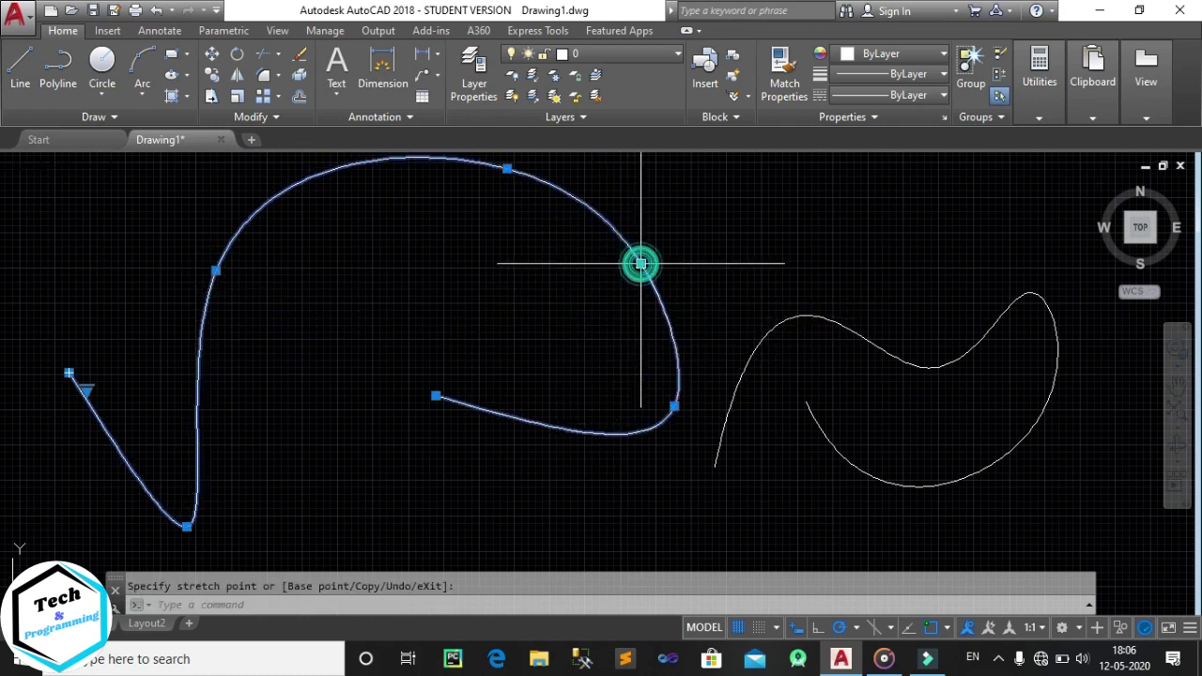
click(435, 396)
click(391, 521)
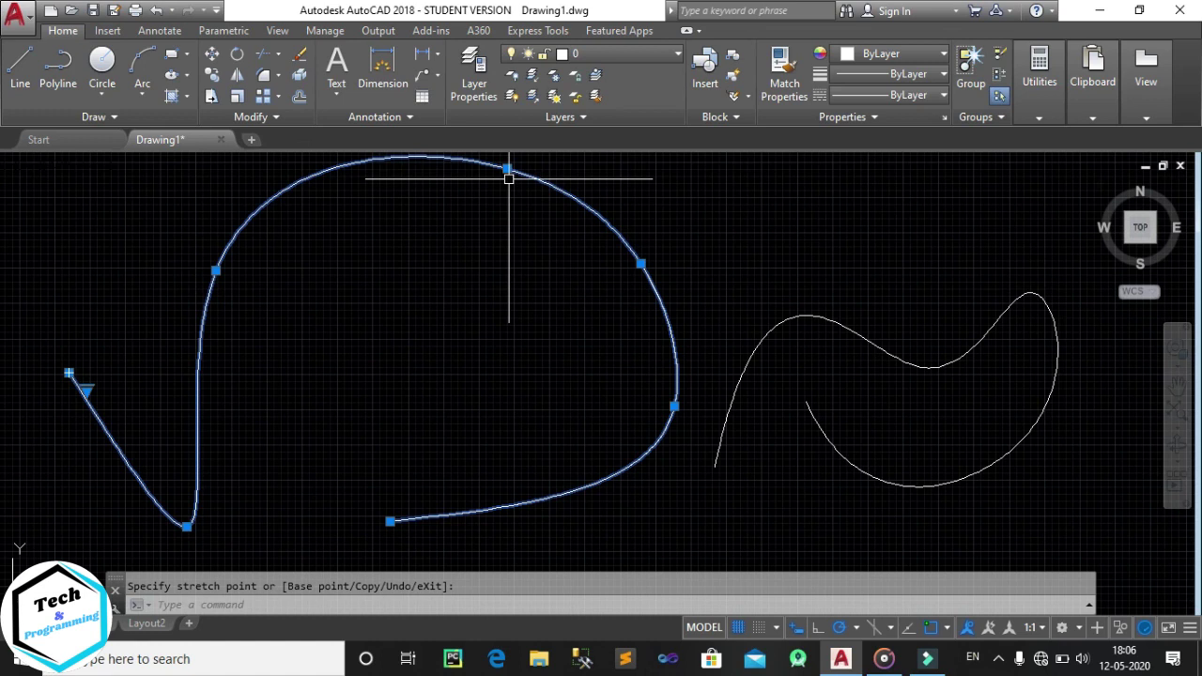
mouse_move(215, 270)
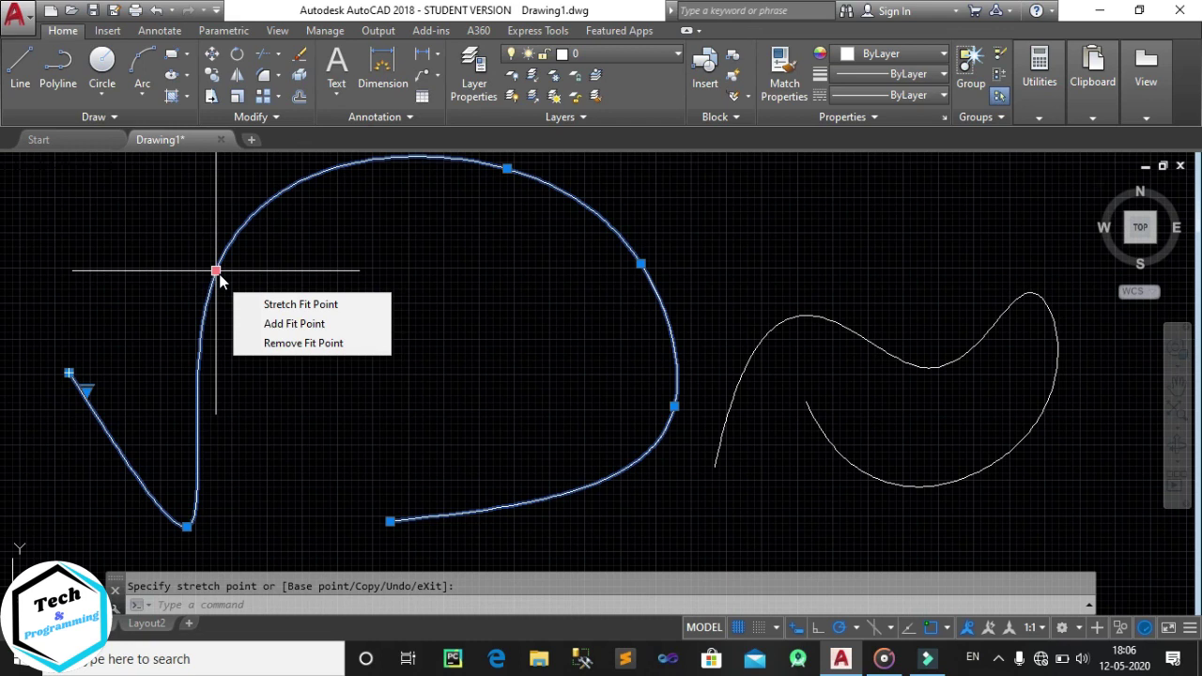
Add and then remove a fit point on the left spline, end the edit, and select the right spline
click(290, 326)
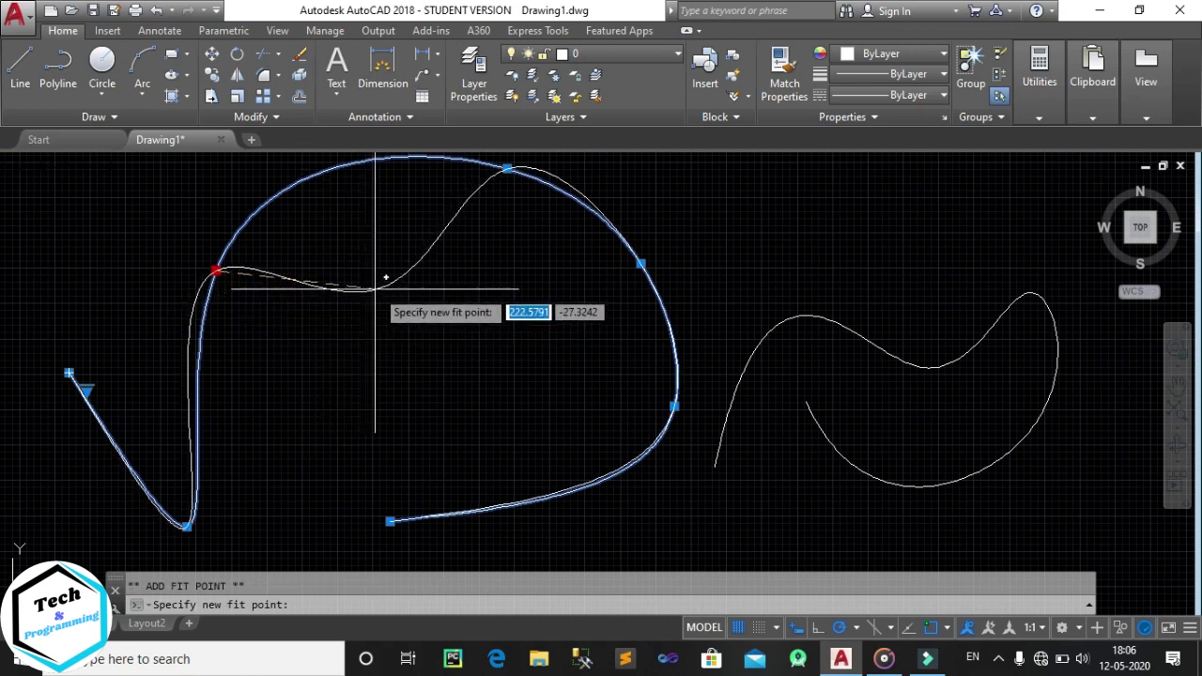
click(391, 240)
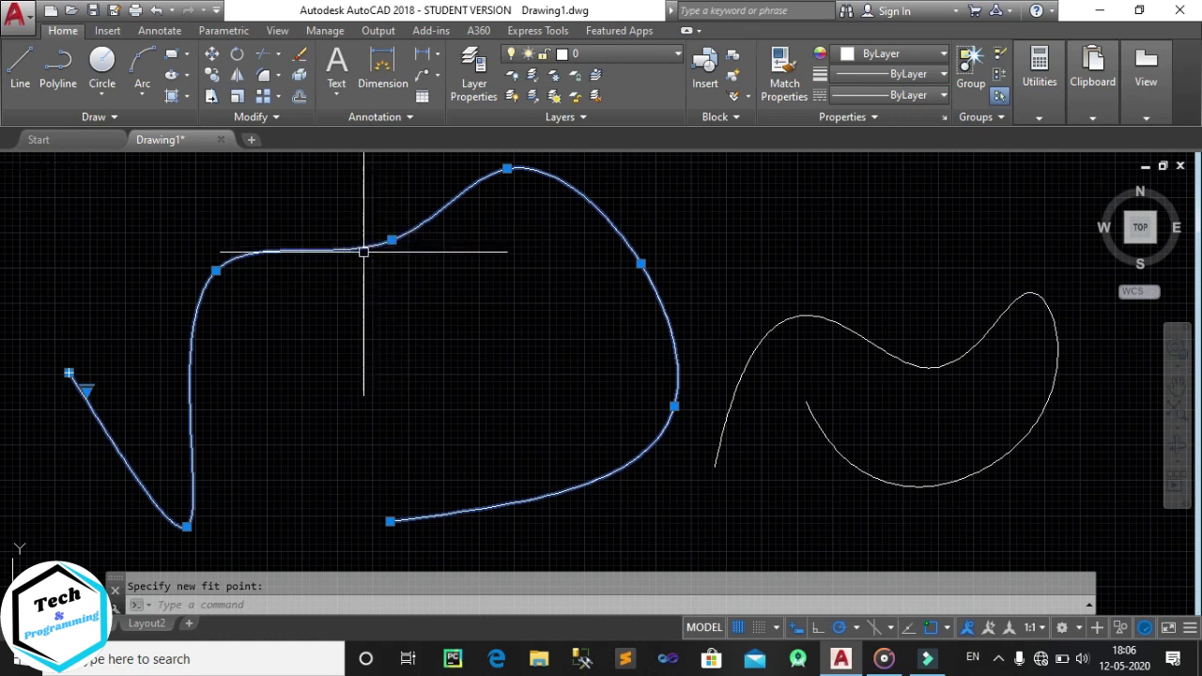
mouse_move(392, 241)
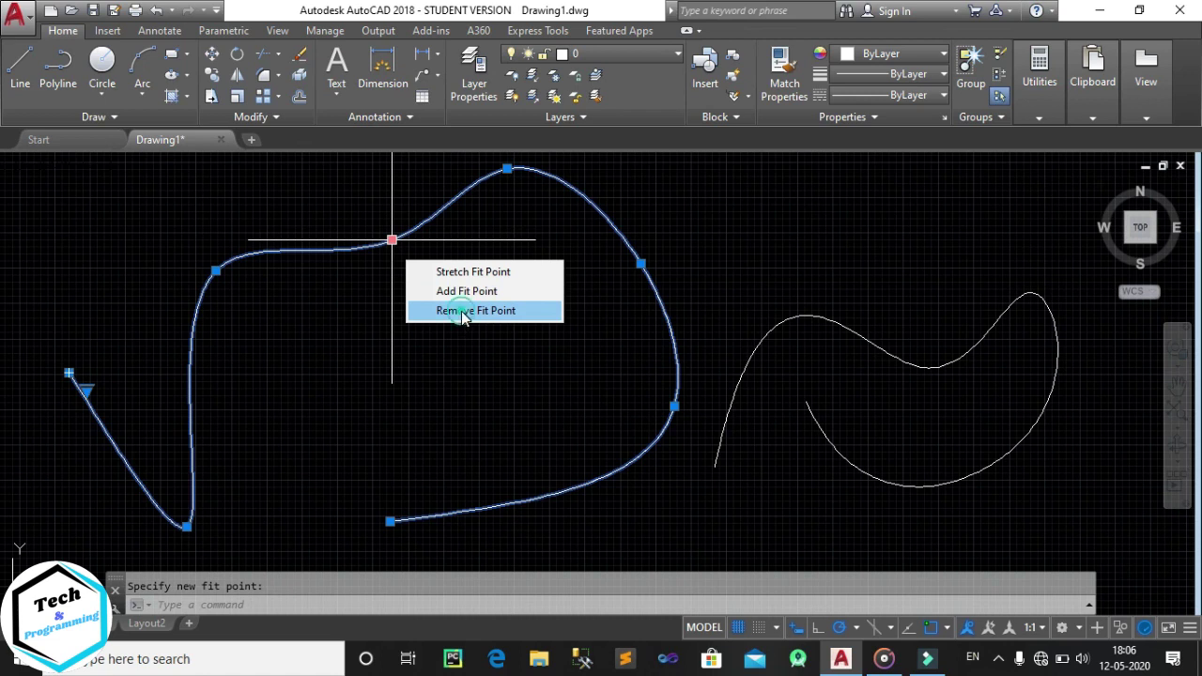
click(461, 311)
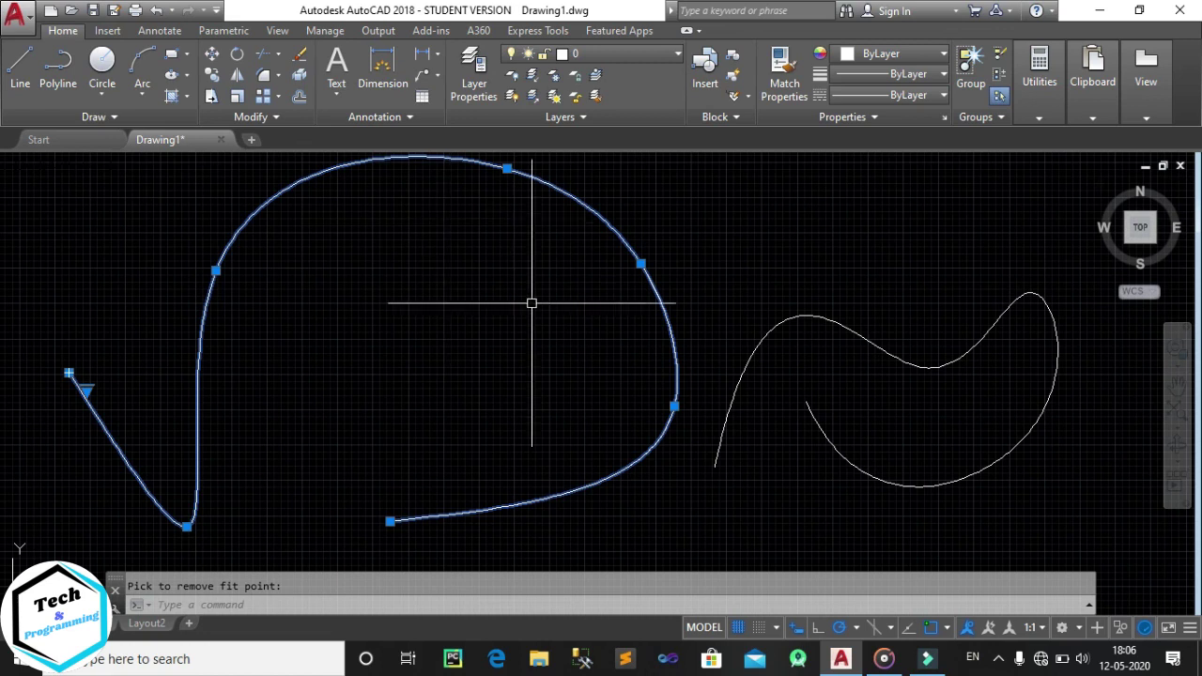
key(Escape)
click(786, 324)
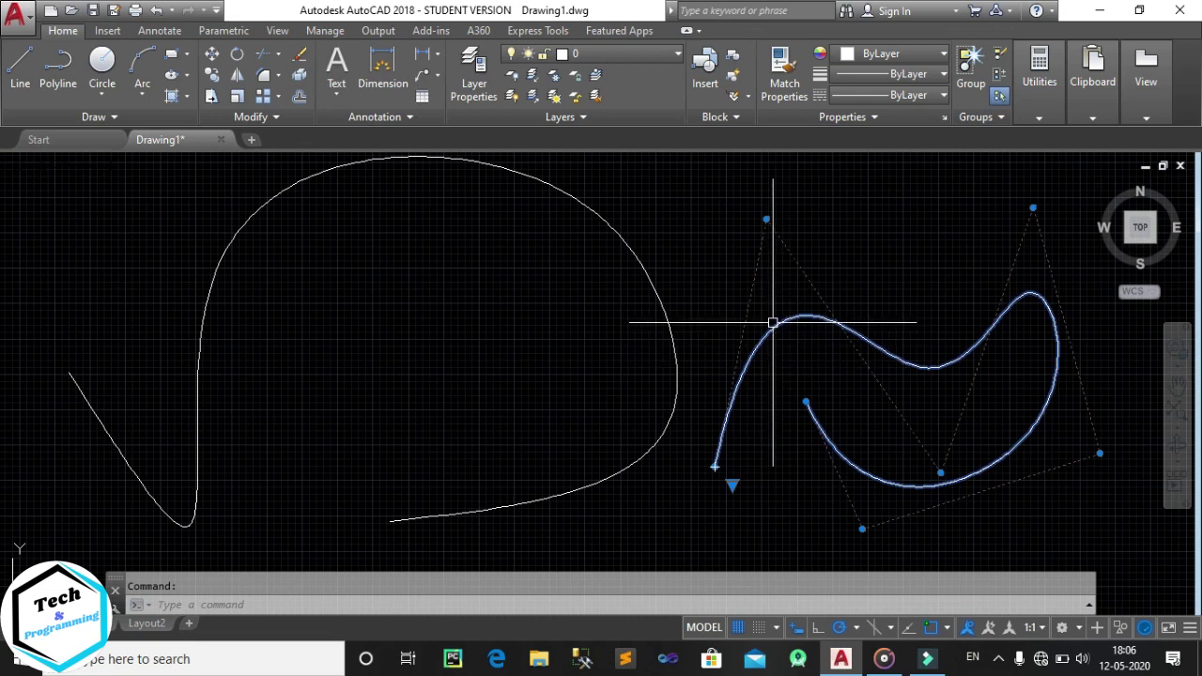
mouse_move(767, 219)
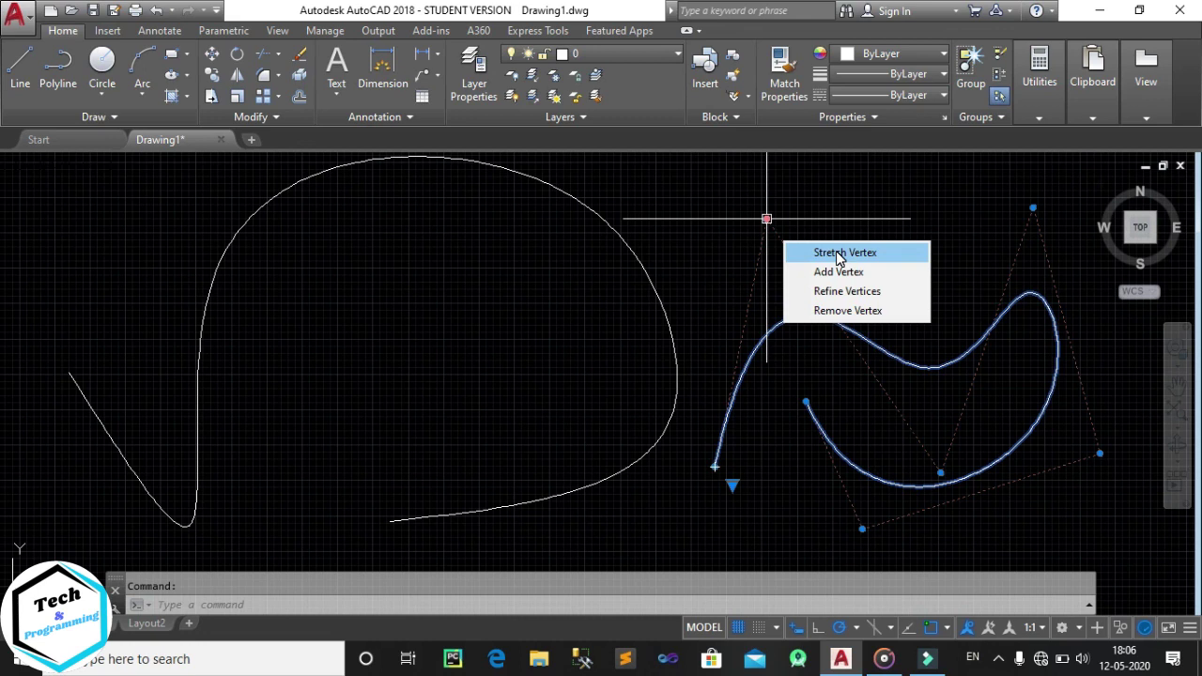
Stretch several control vertices of the right spline to round it into an inward curl
click(766, 219)
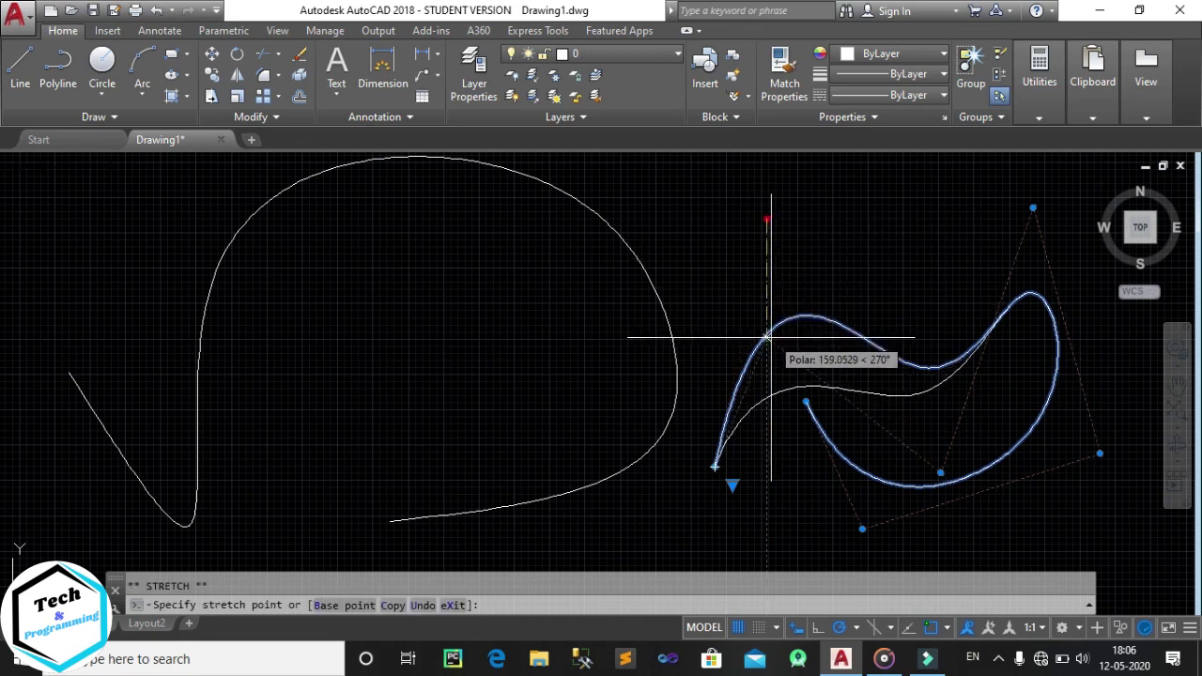
click(757, 541)
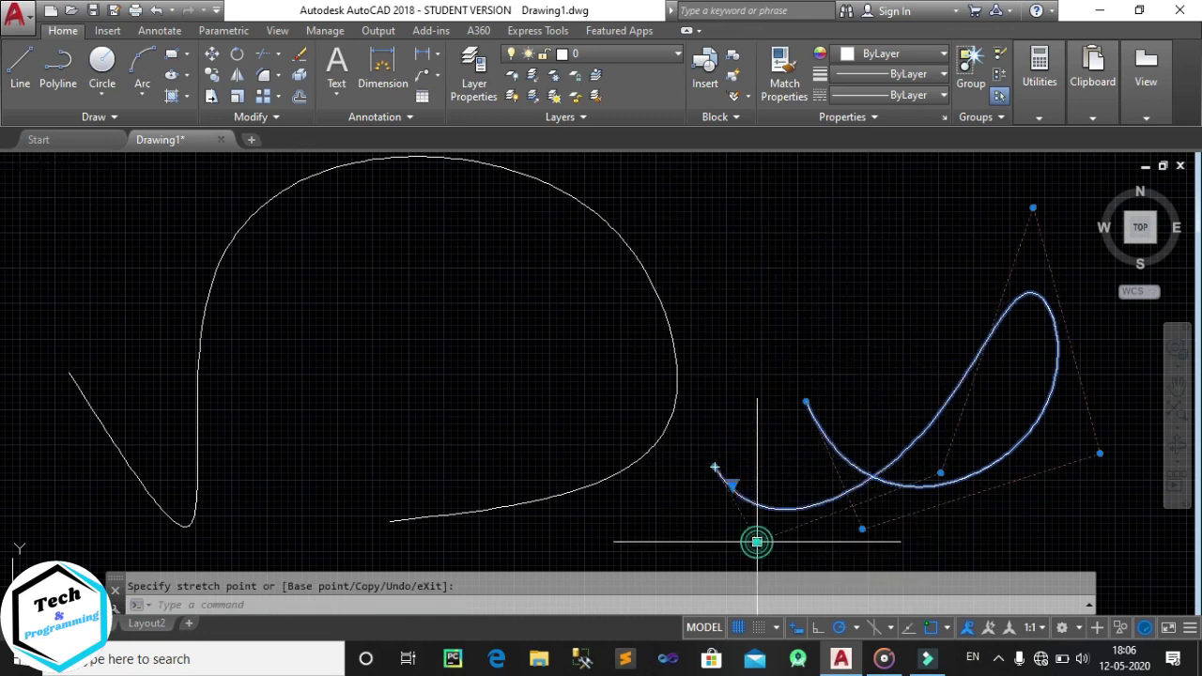
click(1033, 207)
click(817, 221)
click(940, 472)
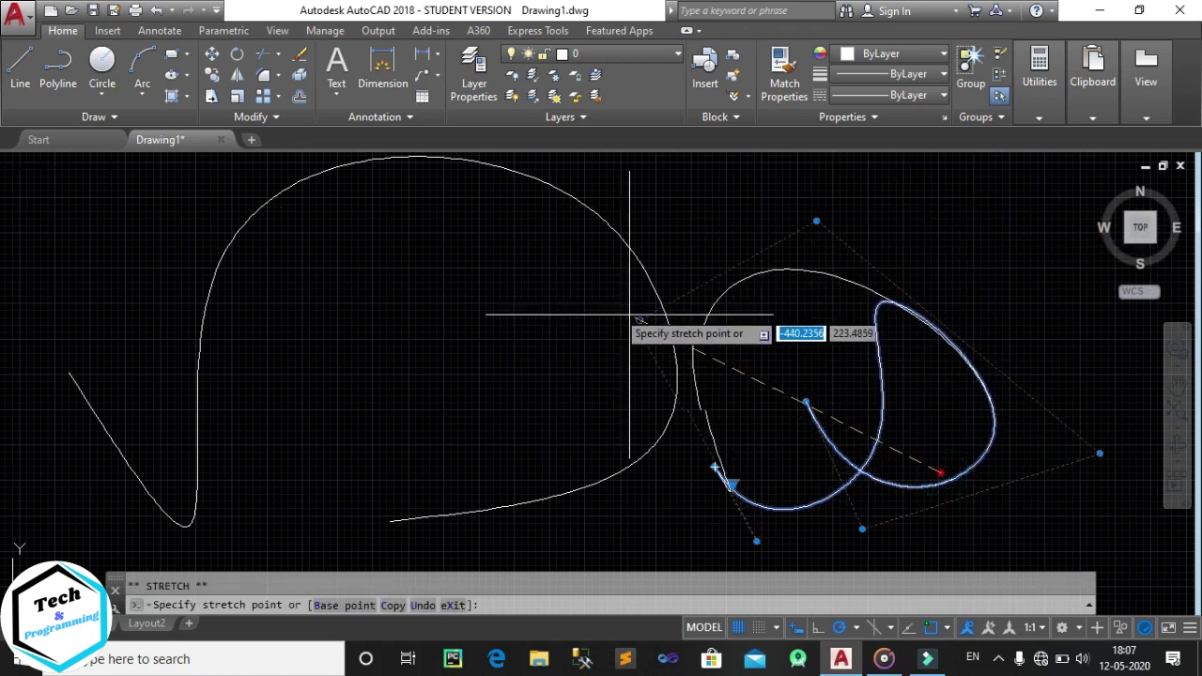
click(598, 301)
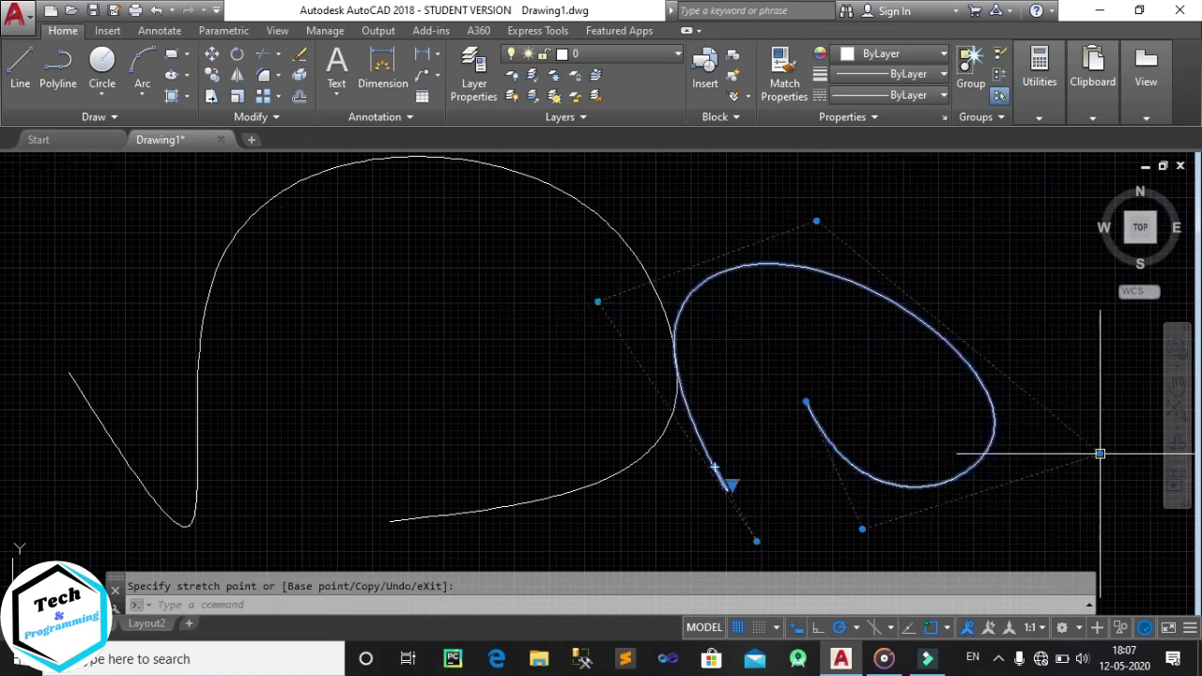
click(1128, 324)
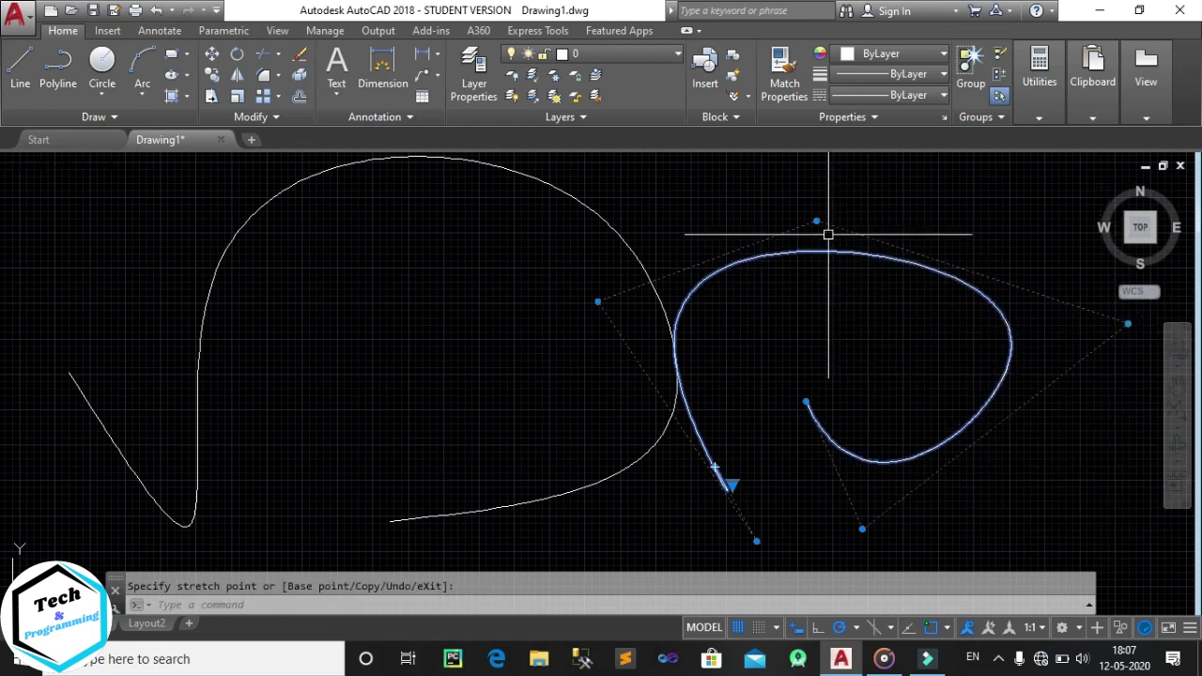
mouse_move(816, 222)
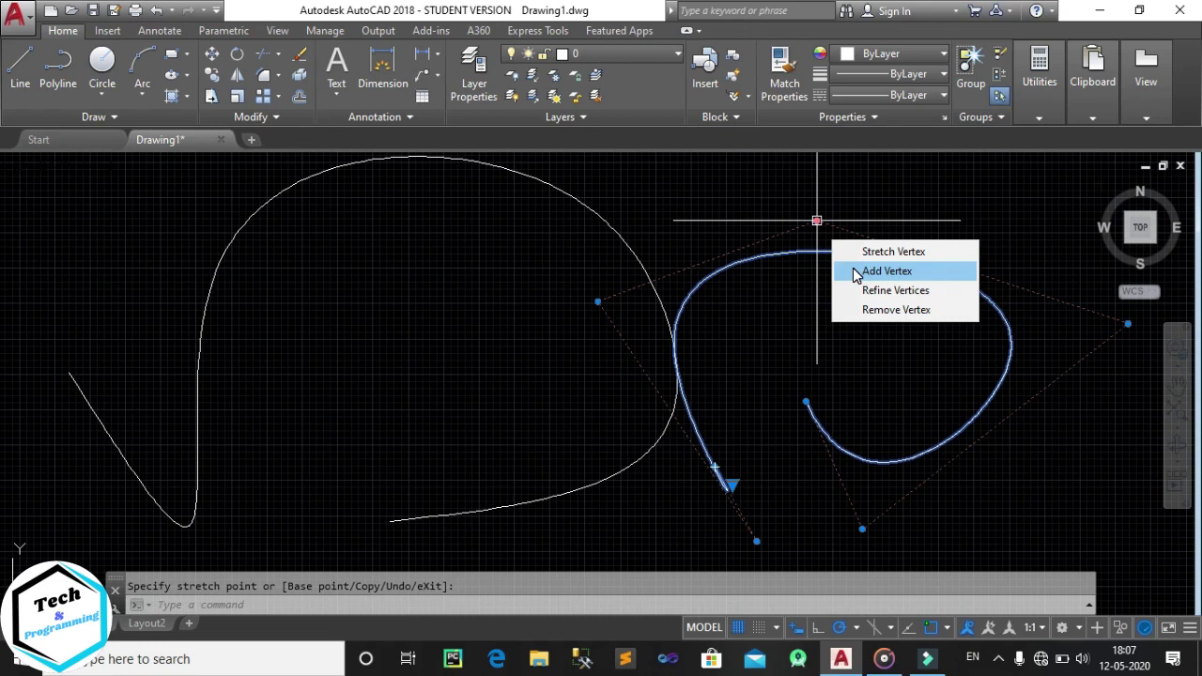
Add a new control vertex near the top of the right spline
click(887, 271)
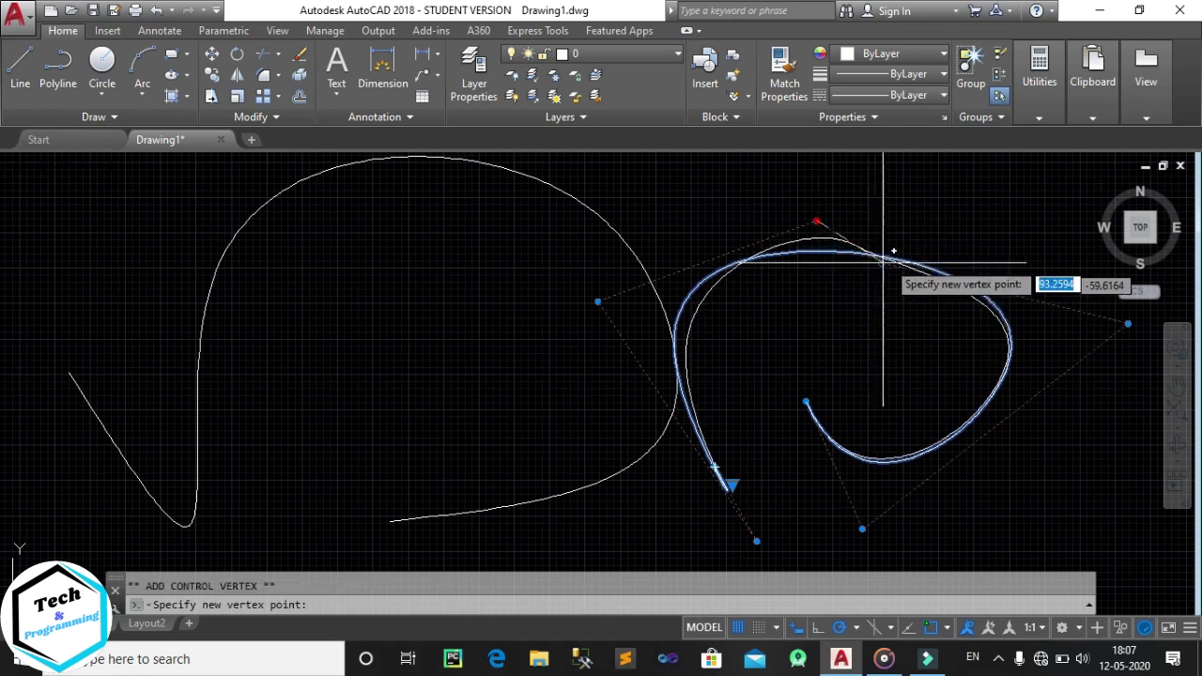
click(1010, 208)
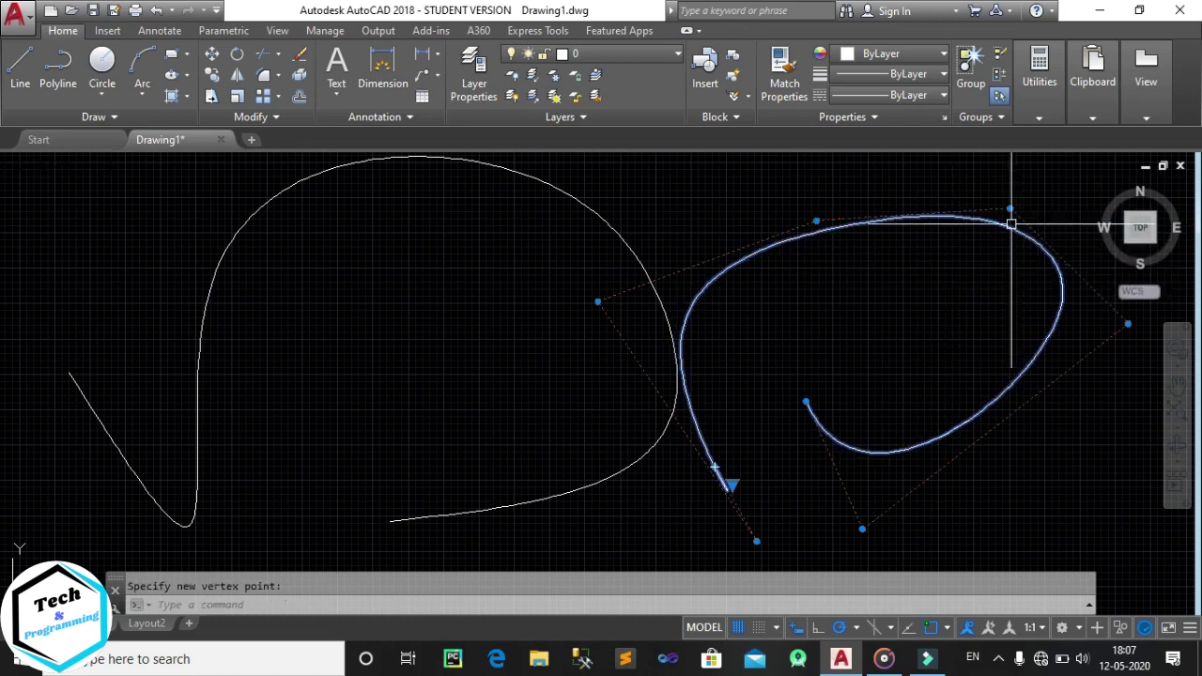
scroll(1010, 209, up, 5)
scroll(765, 314, up, 3)
scroll(758, 316, down, 3)
scroll(765, 334, down, 2)
scroll(789, 319, up, 1)
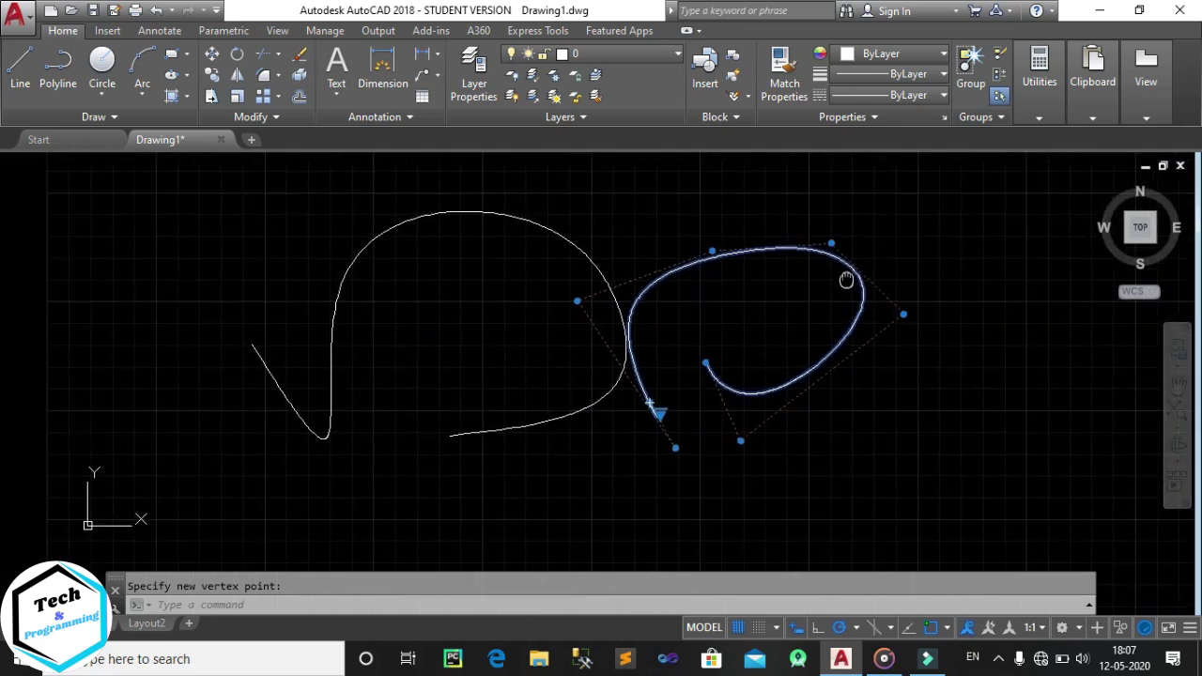
mouse_move(832, 244)
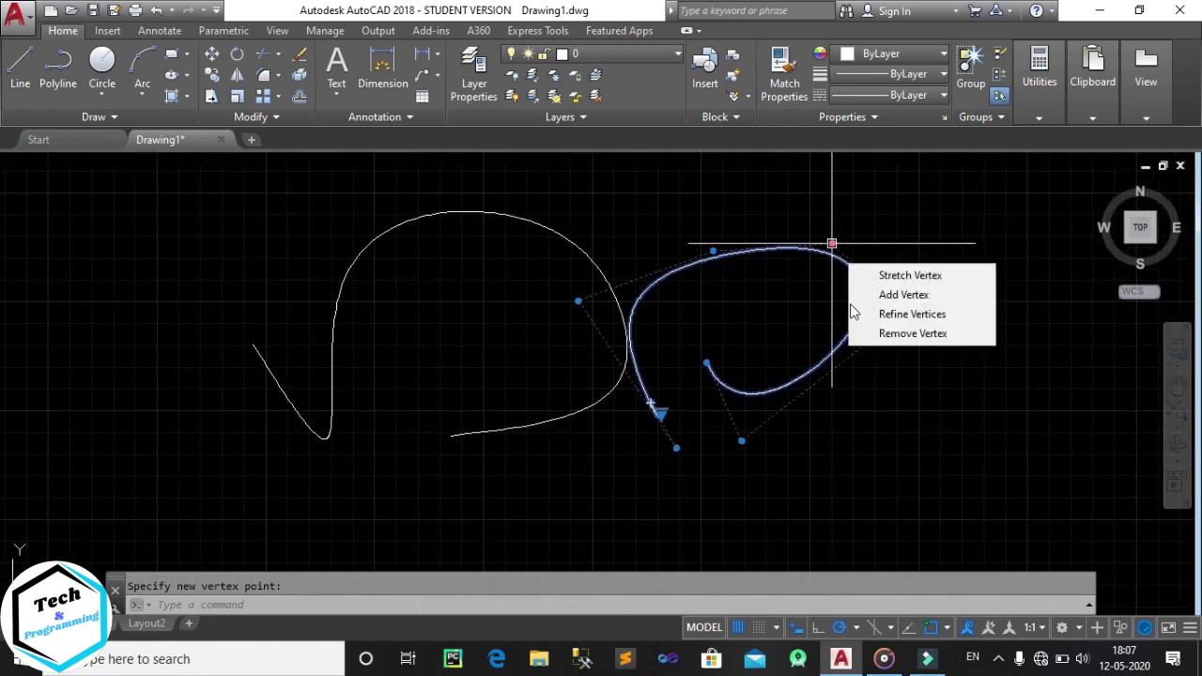
Remove a control vertex from the right spline and toggle polar tracking back on
click(892, 336)
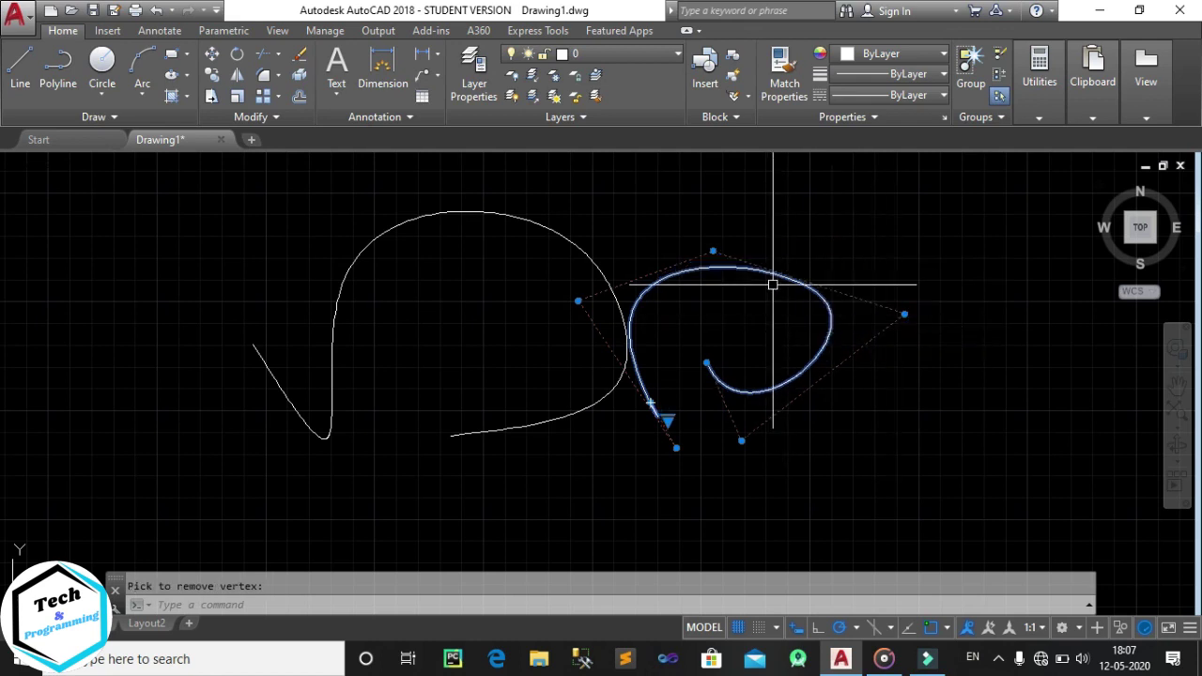
scroll(772, 284, up, 7)
scroll(779, 278, down, 3)
middle_drag(779, 278, 790, 254)
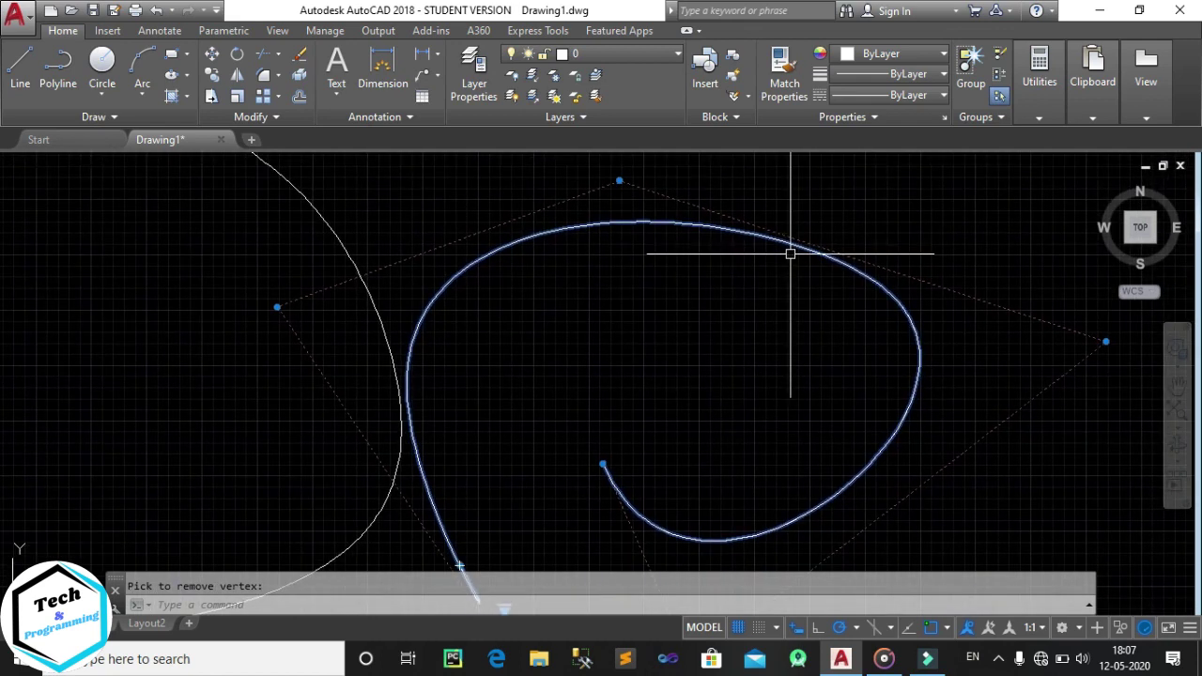
scroll(620, 335, down, 4)
key(Escape)
key(F10)
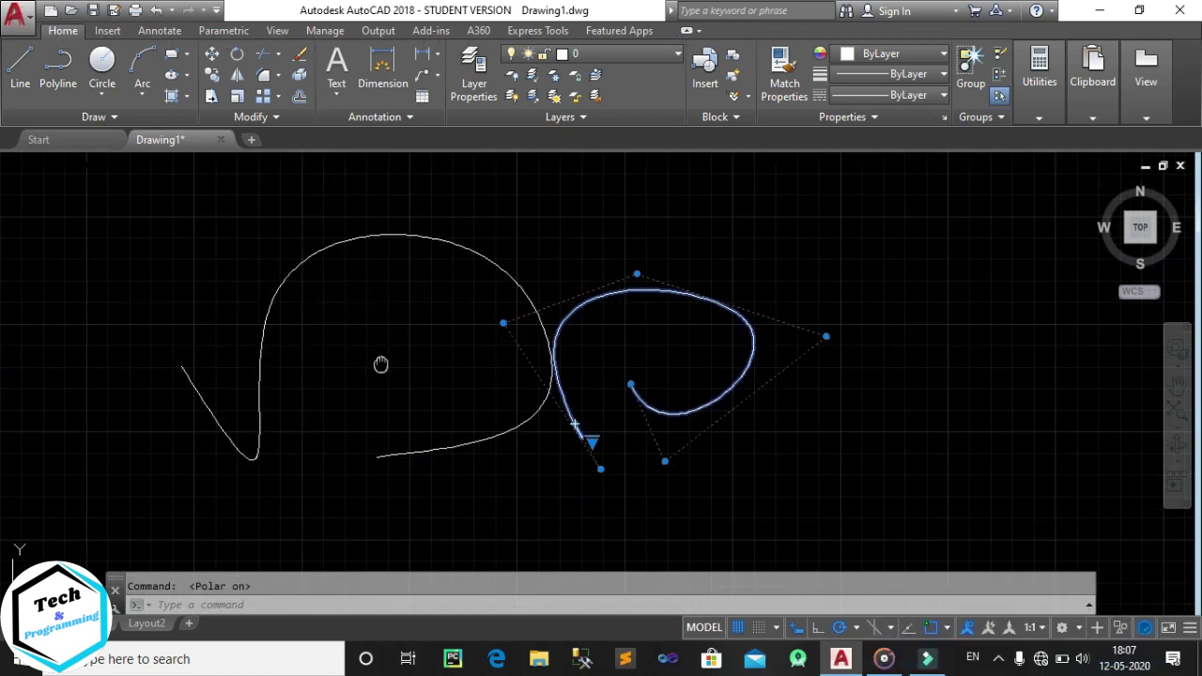
middle_drag(382, 363, 216, 344)
click(125, 116)
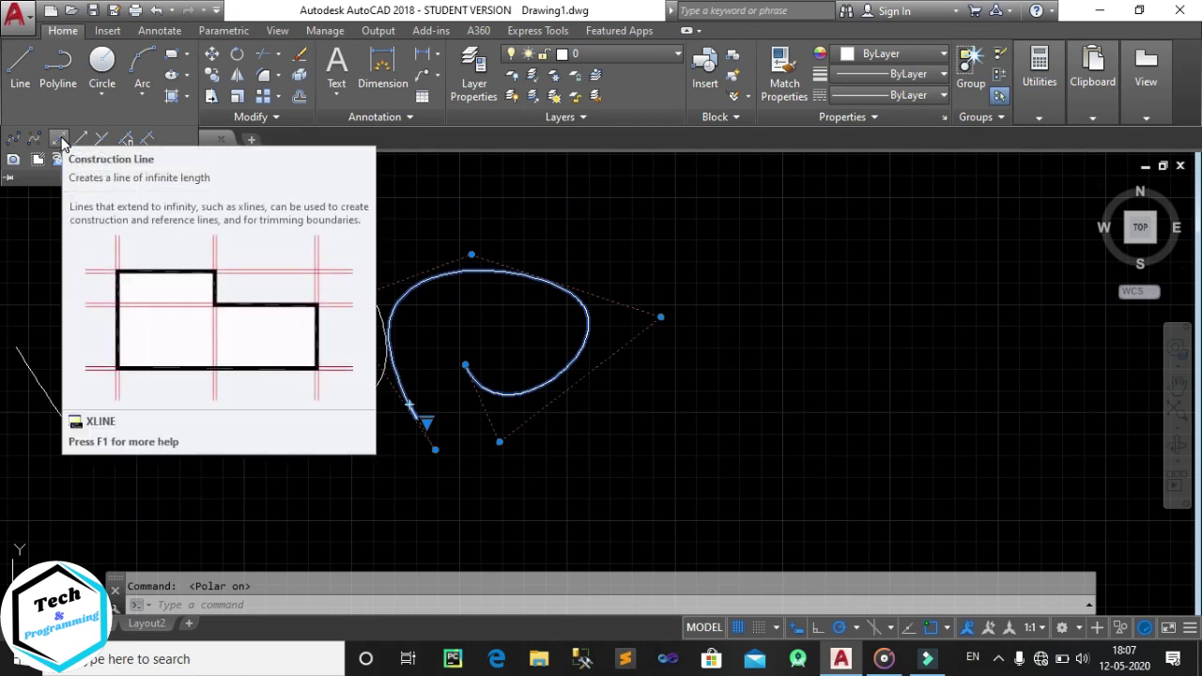
Draw a fan of six construction lines through one shared point
click(59, 139)
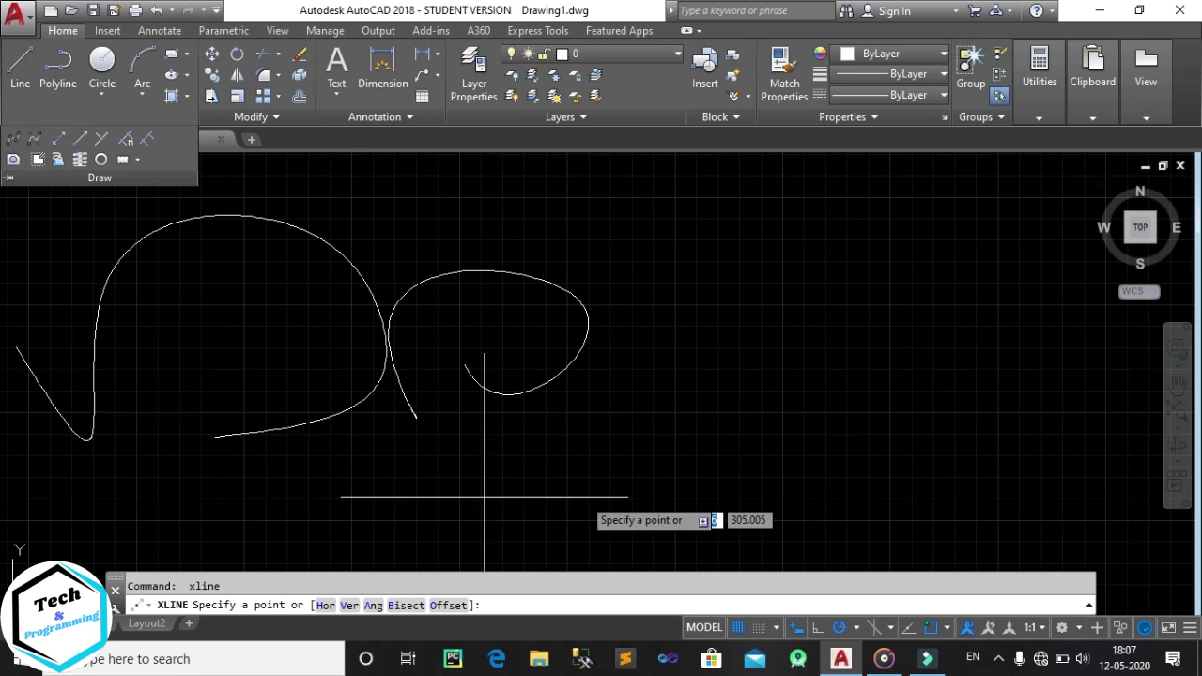
middle_drag(716, 455, 446, 401)
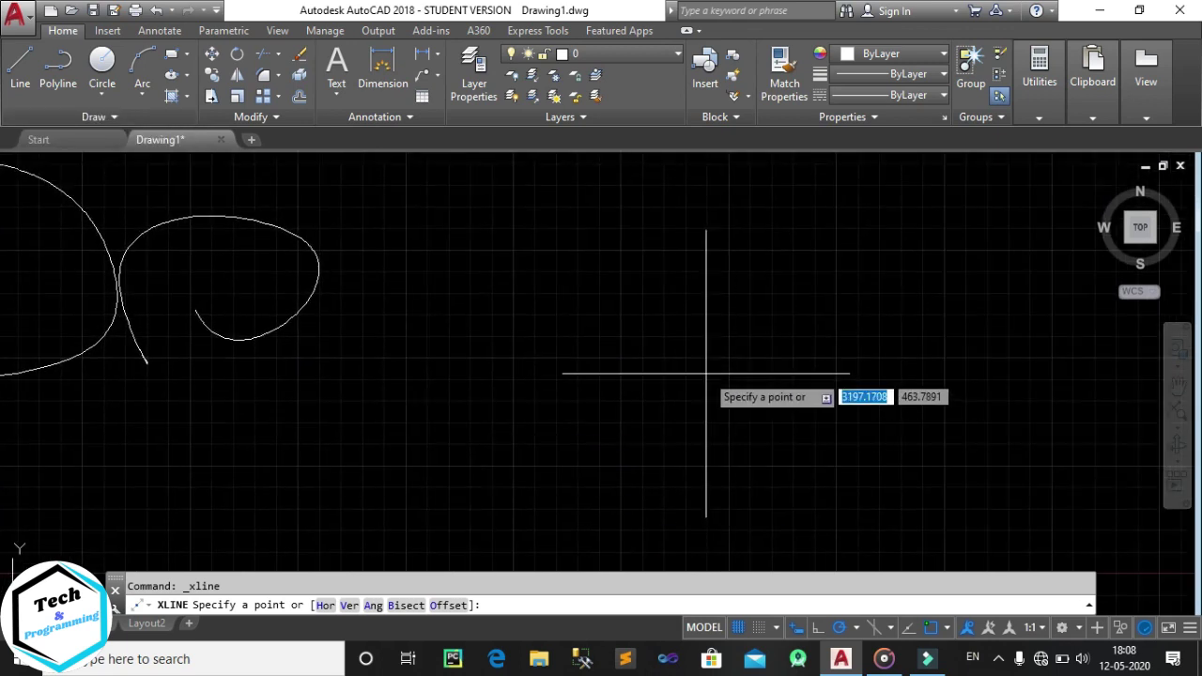
click(453, 387)
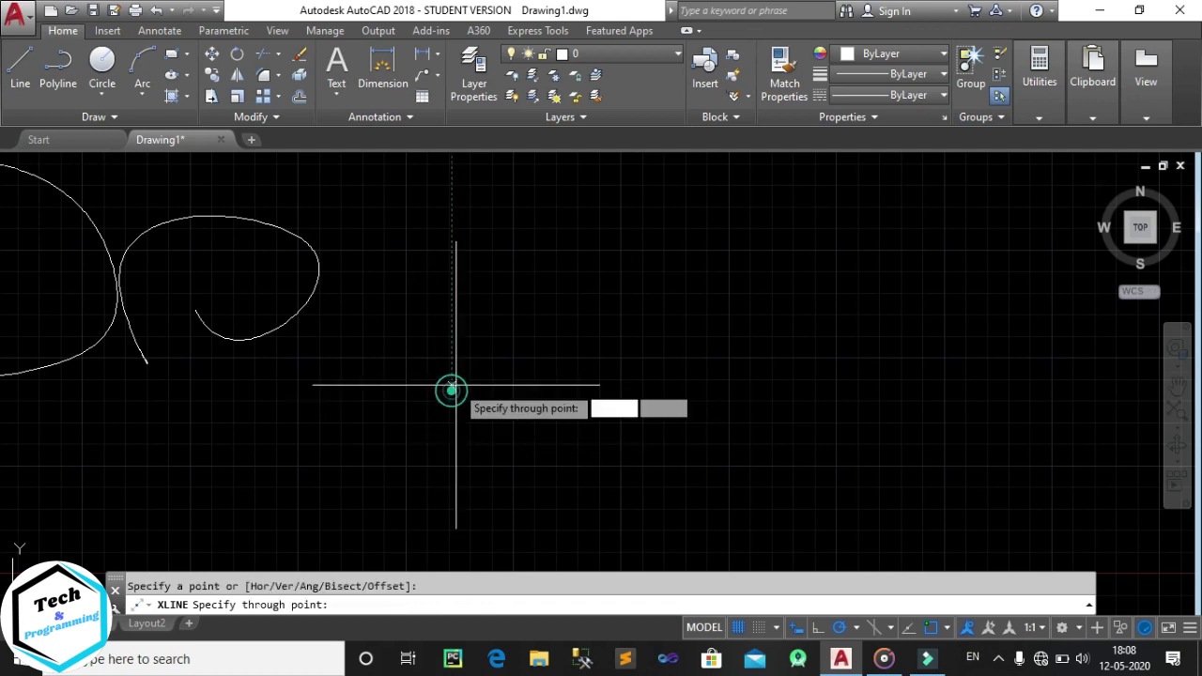
click(523, 274)
click(658, 349)
click(604, 447)
click(488, 454)
click(439, 451)
click(363, 454)
key(Escape)
Pan to view the fan, then select all 9 objects and erase them
middle_drag(512, 406, 716, 396)
scroll(355, 307, down, 3)
middle_drag(354, 307, 313, 375)
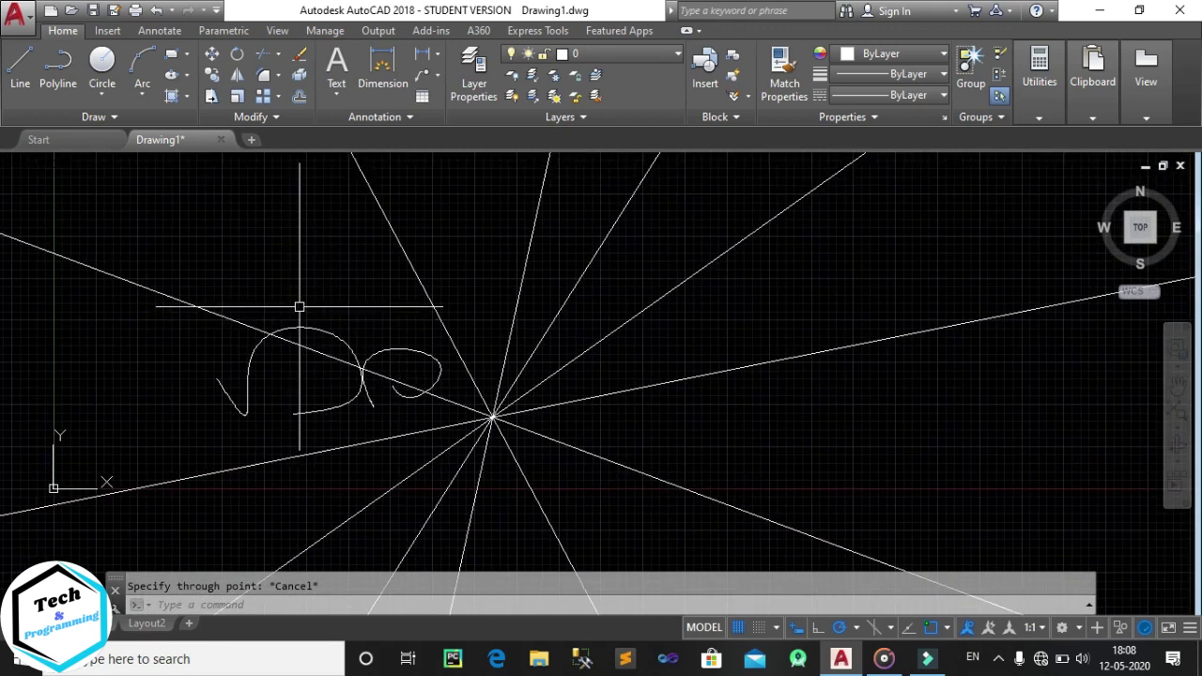
key(ctrl+a)
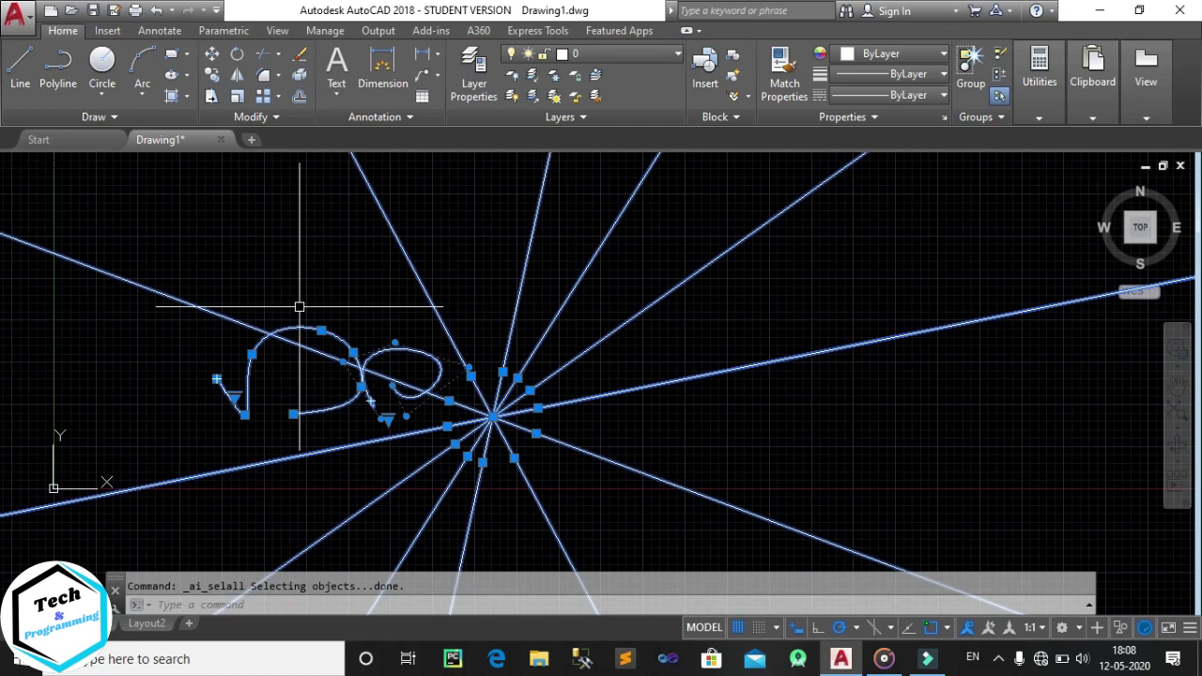
key(Delete)
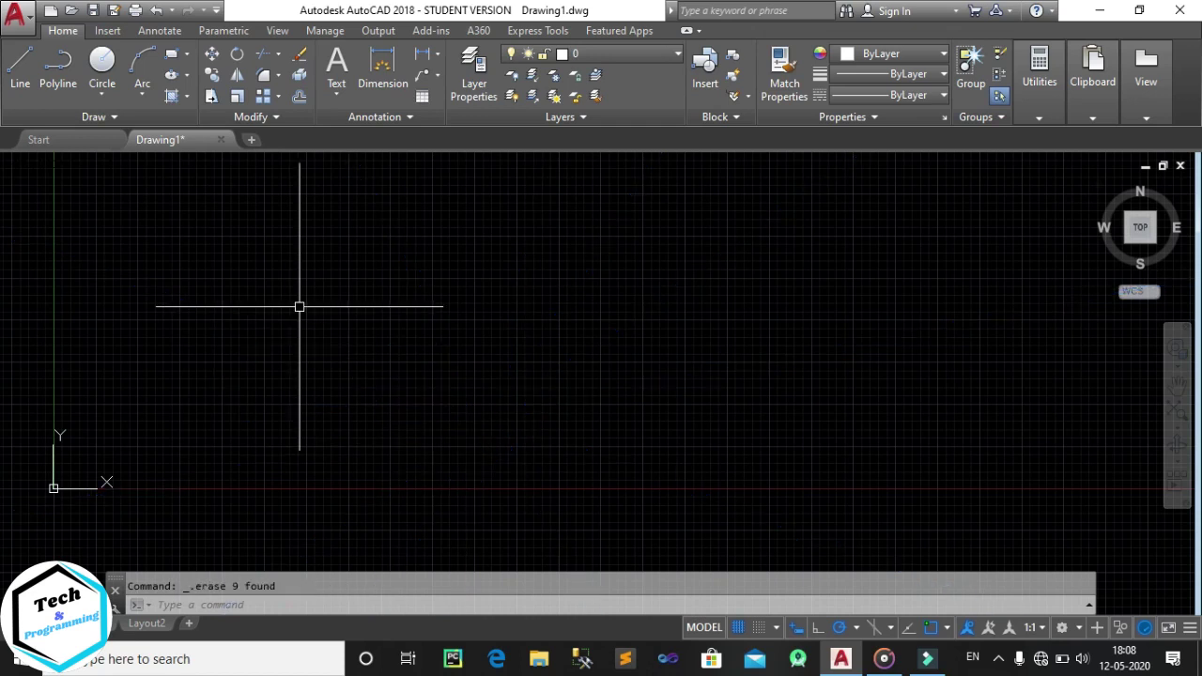
mouse_move(1080, 268)
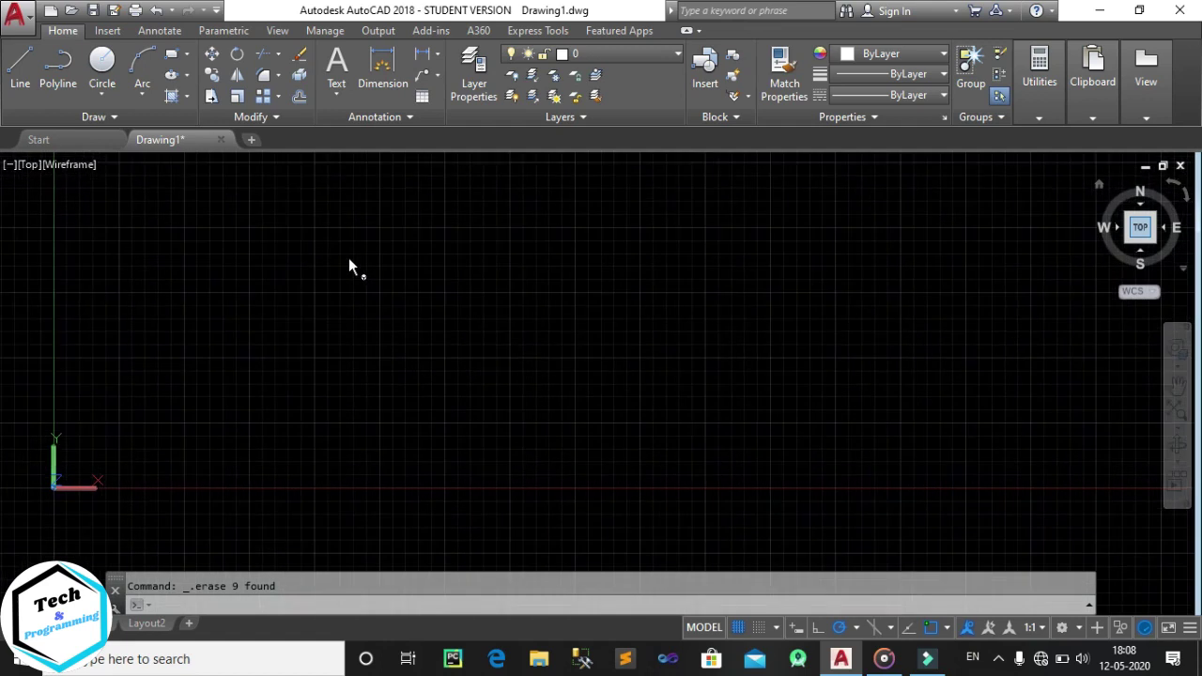
Reset the view and start the construction line command in horizontal mode
middle_click(348, 258)
click(100, 120)
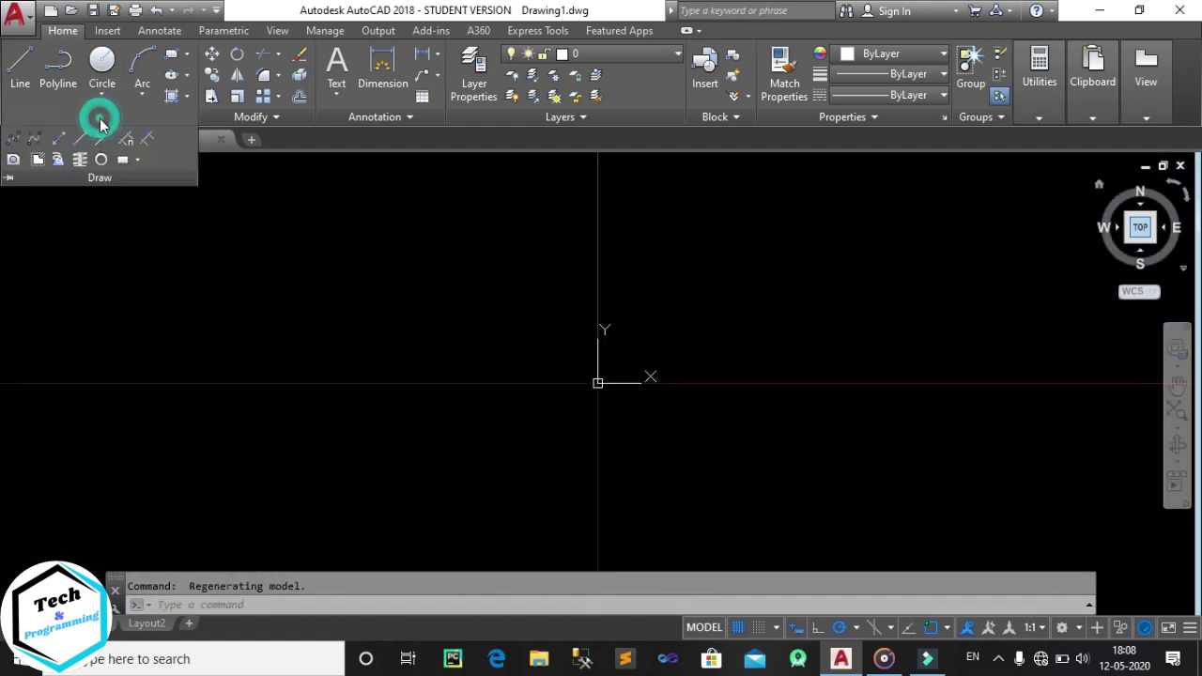
click(58, 140)
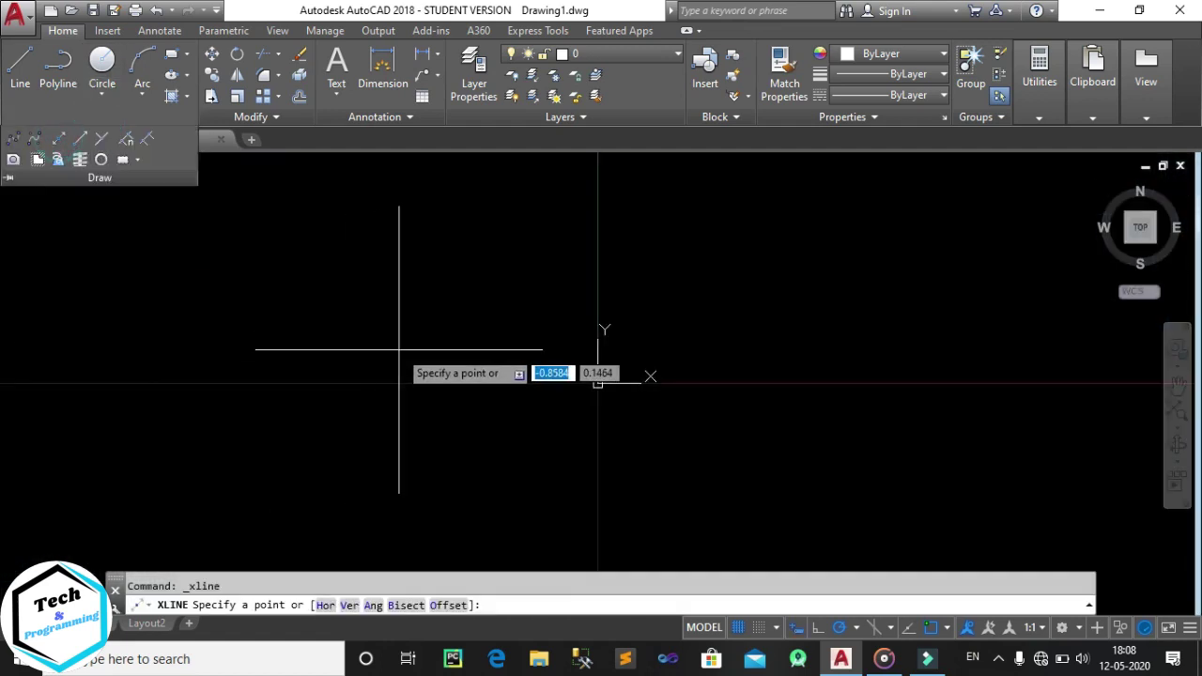
scroll(402, 343, down, 3)
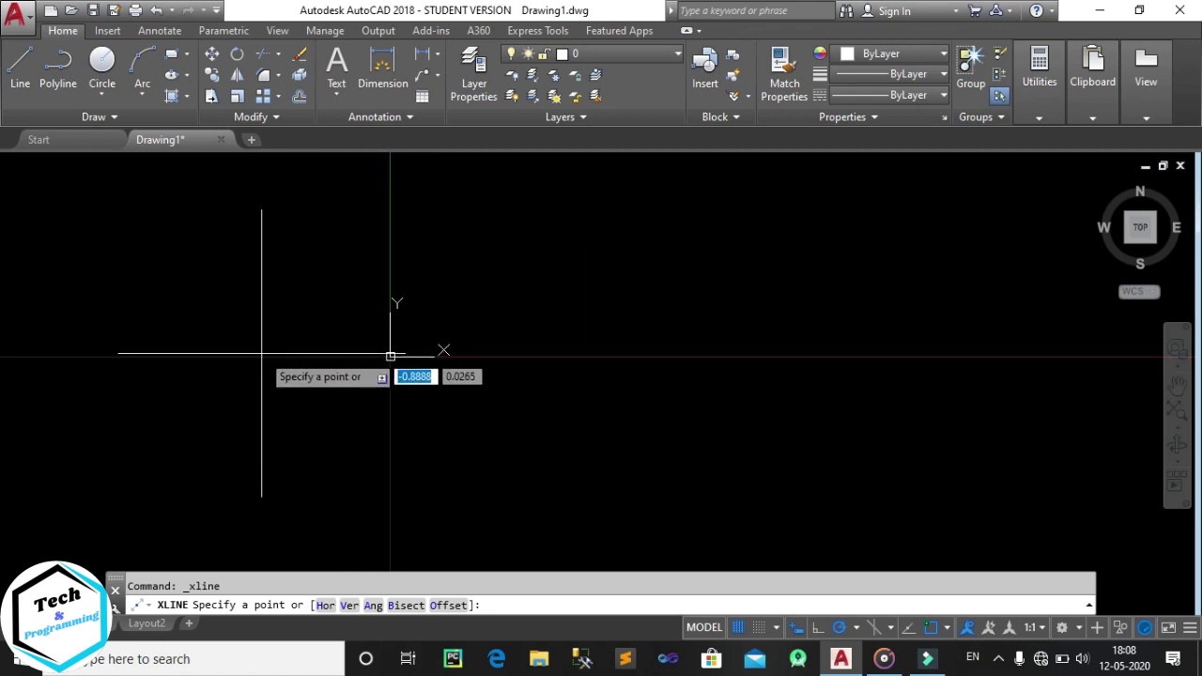
key(Return)
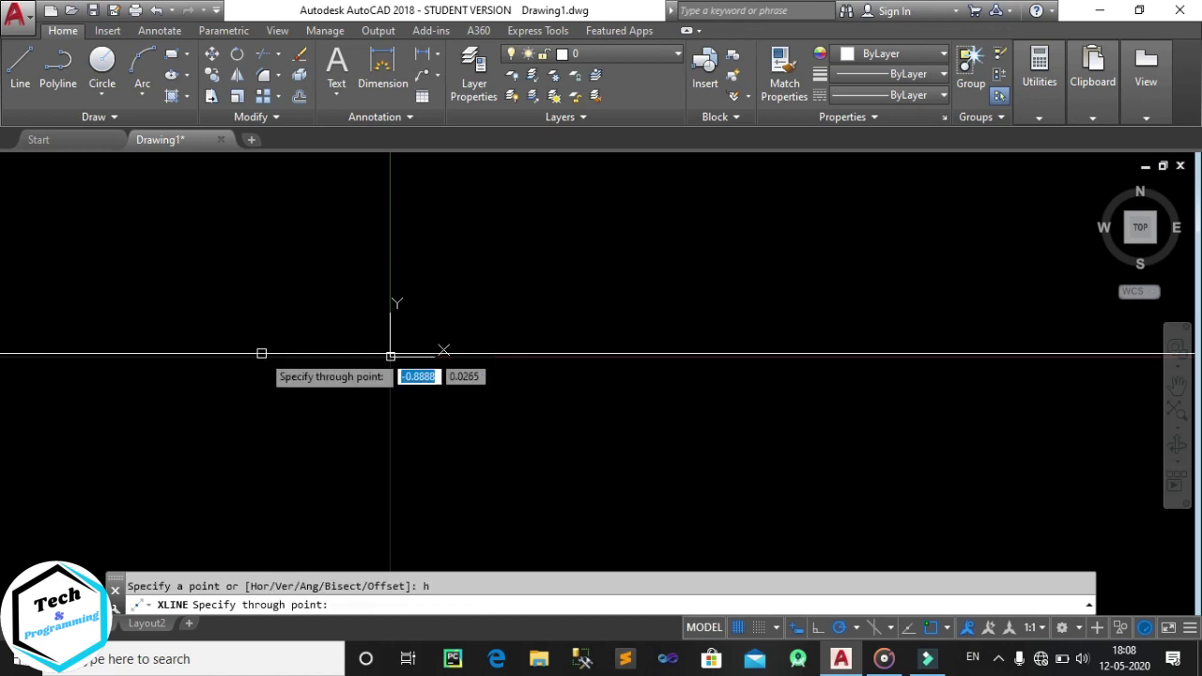
scroll(568, 346, down, 5)
Place eight parallel horizontal construction lines down the canvas, then end the command
click(550, 244)
click(553, 287)
click(538, 347)
click(523, 423)
click(497, 491)
click(504, 545)
click(517, 443)
click(519, 359)
key(Escape)
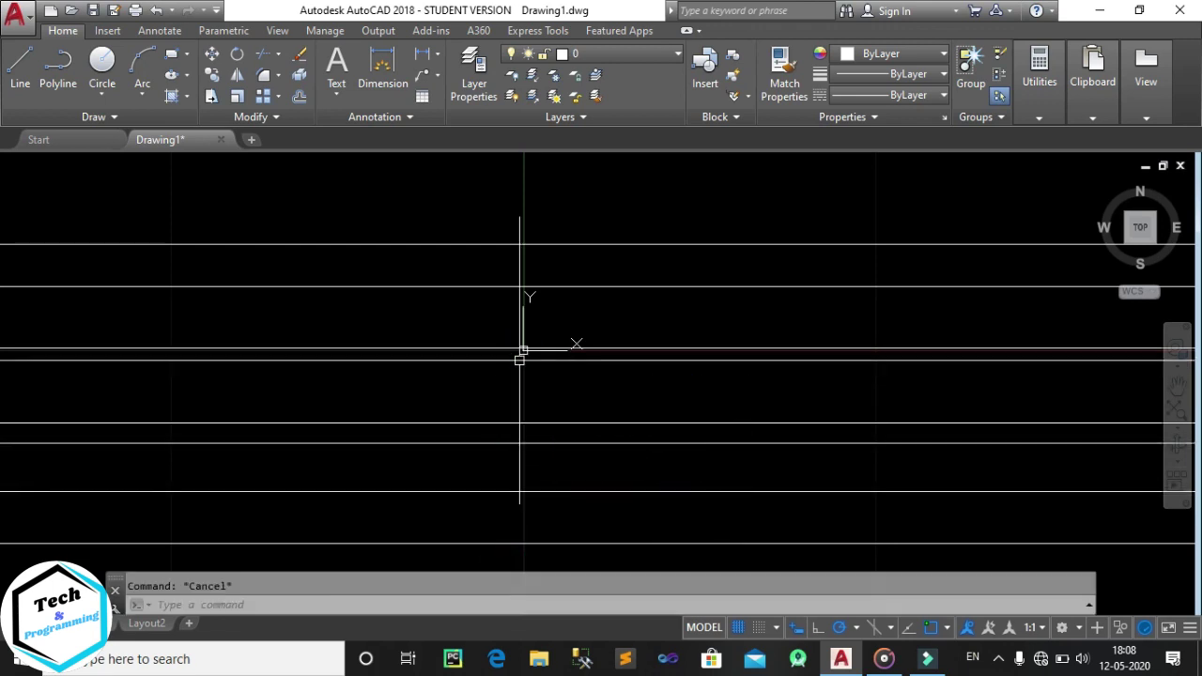
Shift the horizontal lines up and restart construction lines in vertical mode with V
scroll(520, 359, down, 3)
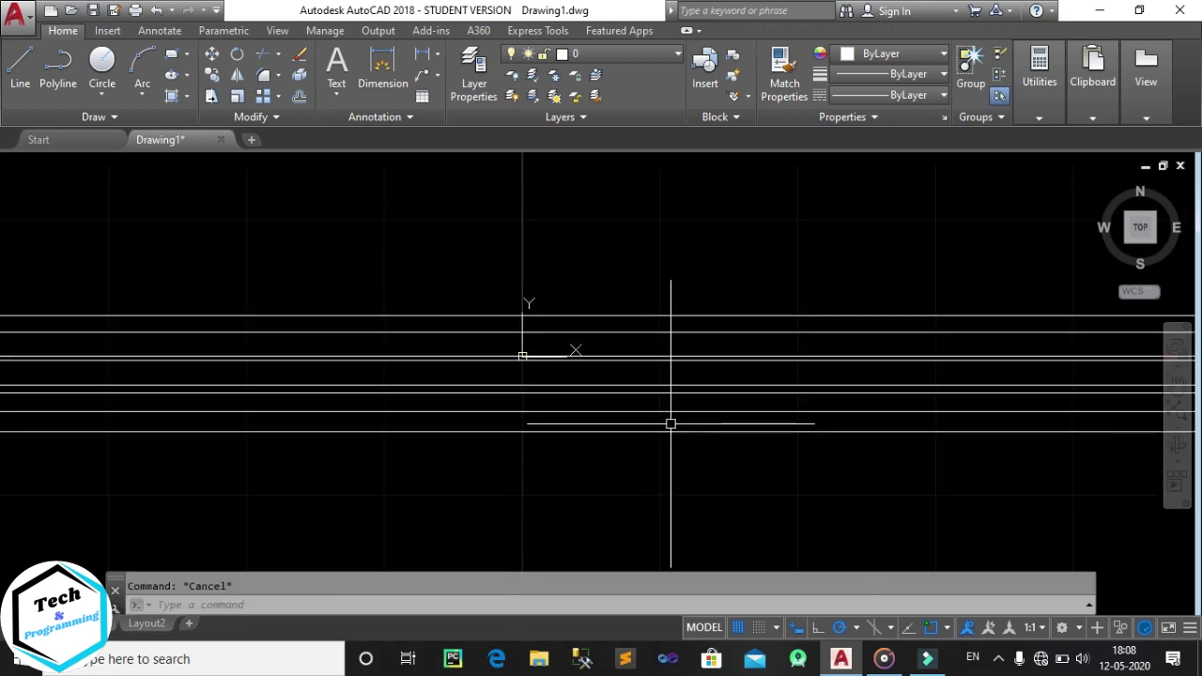
click(94, 116)
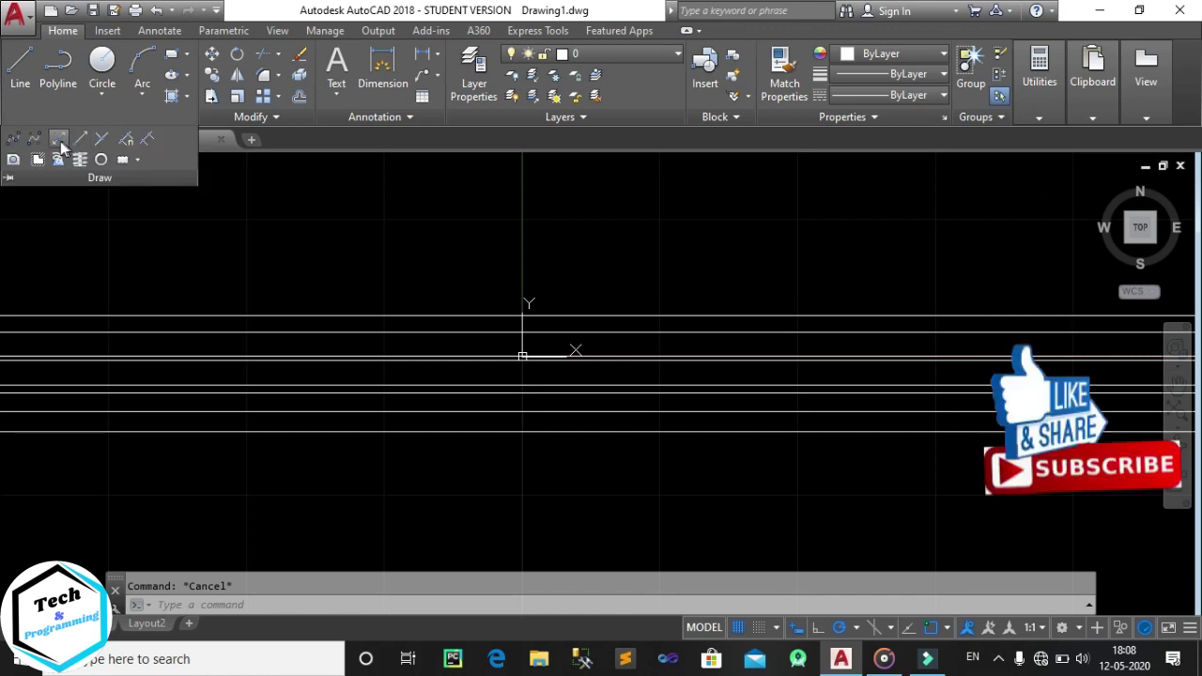
click(59, 138)
middle_drag(410, 529, 409, 458)
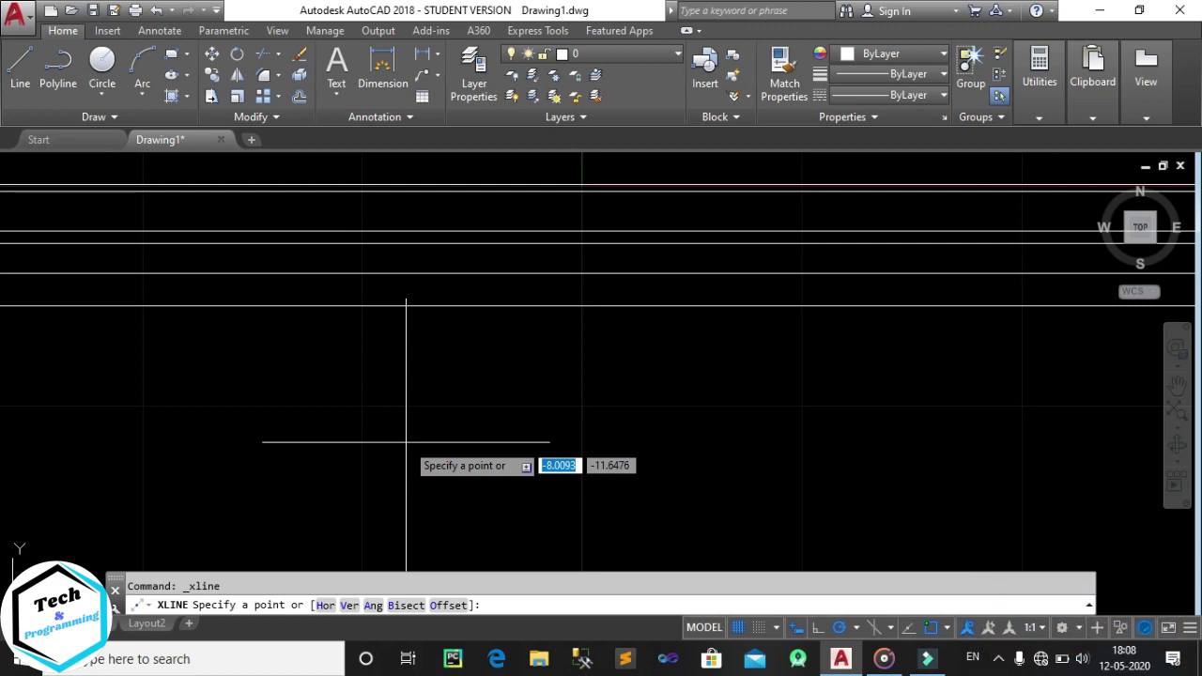
text(v)
key(Return)
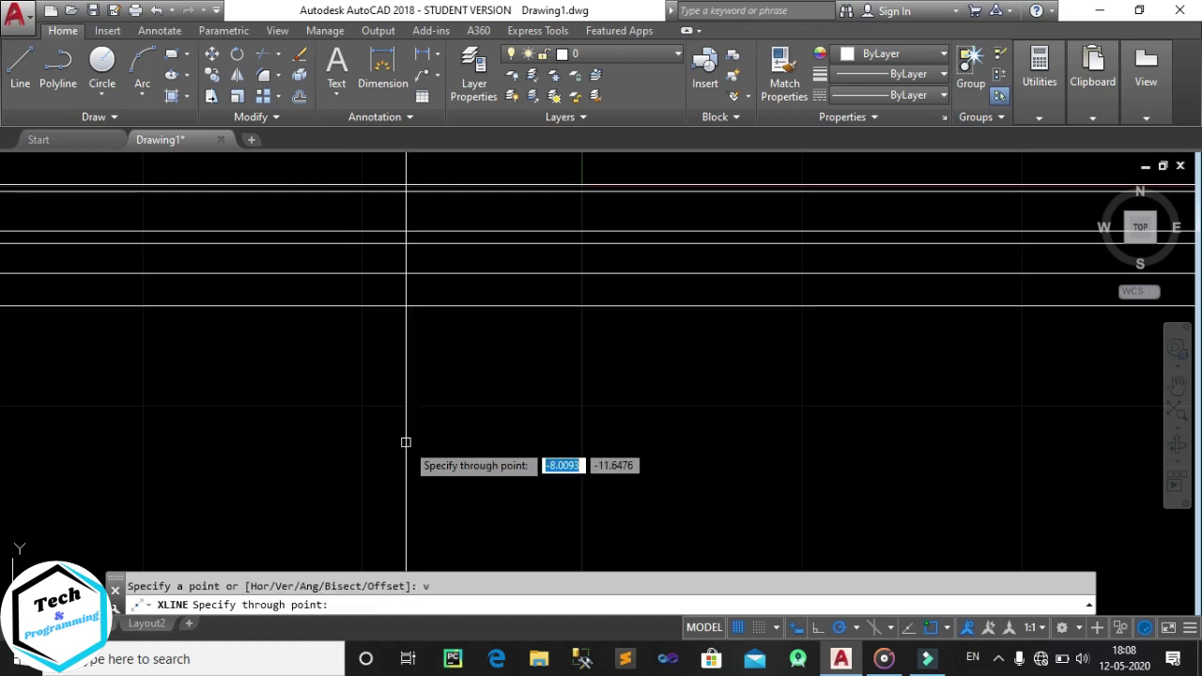
Place eleven vertical construction lines across the horizontals to form a grid, then end the command
click(185, 416)
click(257, 416)
click(389, 413)
click(570, 423)
click(768, 432)
click(830, 435)
click(957, 436)
click(445, 435)
click(598, 442)
click(718, 443)
click(816, 447)
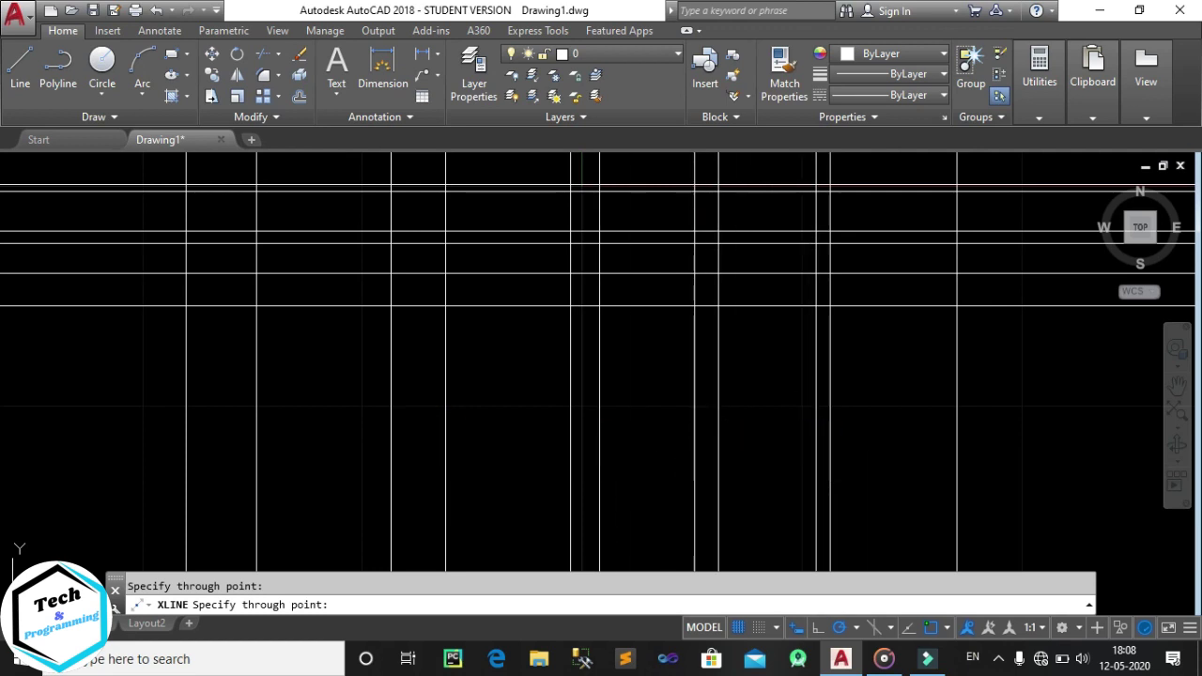
key(Return)
scroll(641, 450, down, 2)
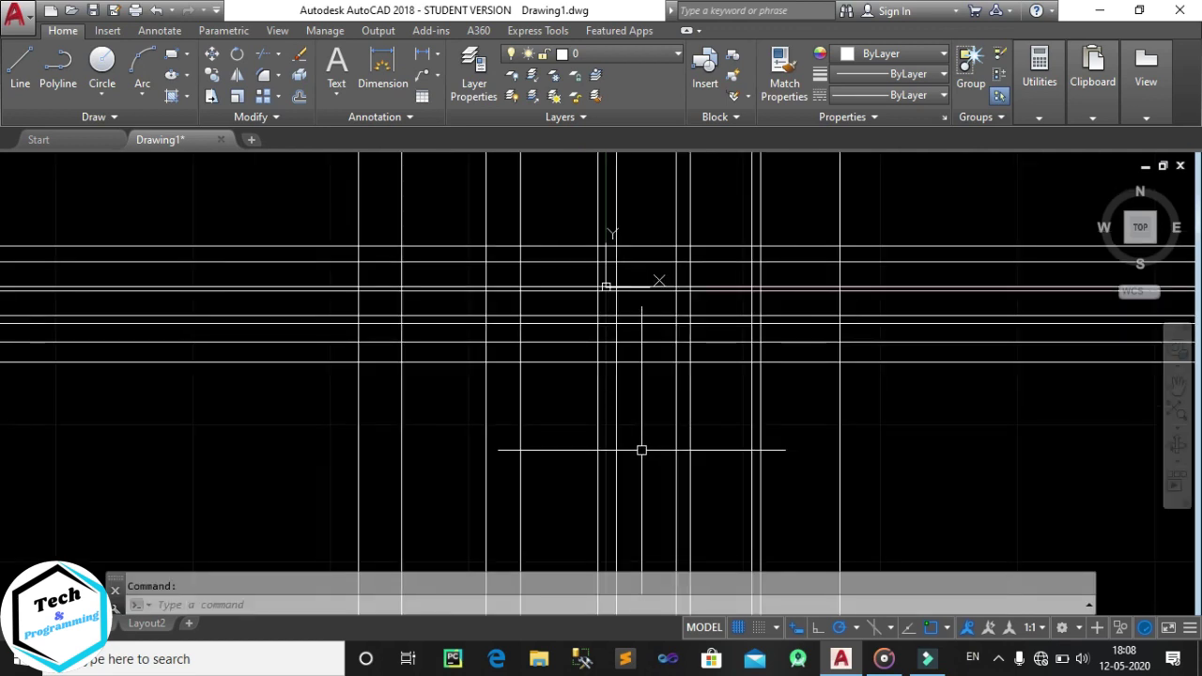
Select and erase all 19 construction lines in the drawing
key(ctrl+a)
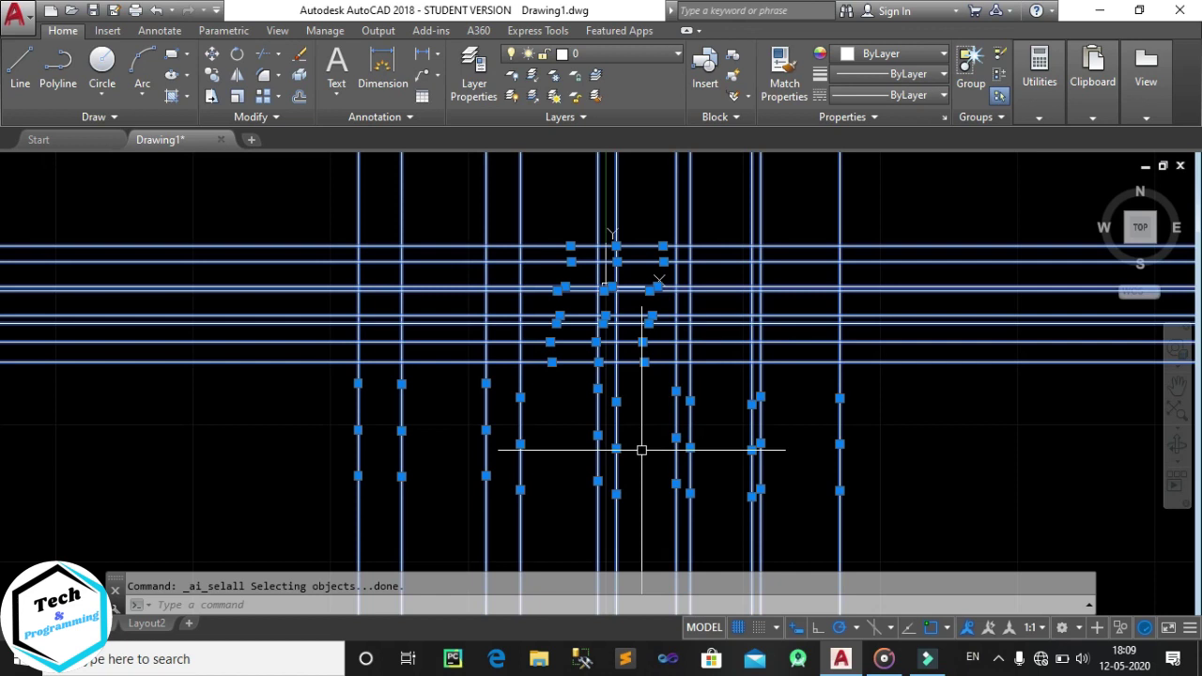
key(Delete)
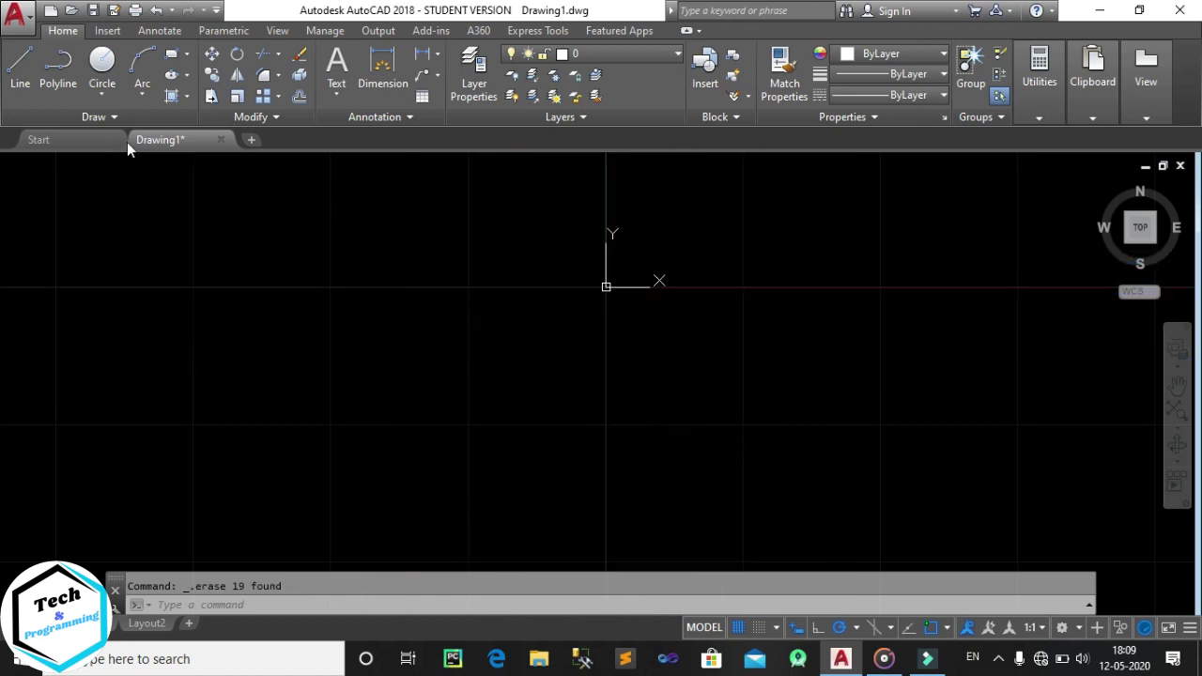
click(79, 117)
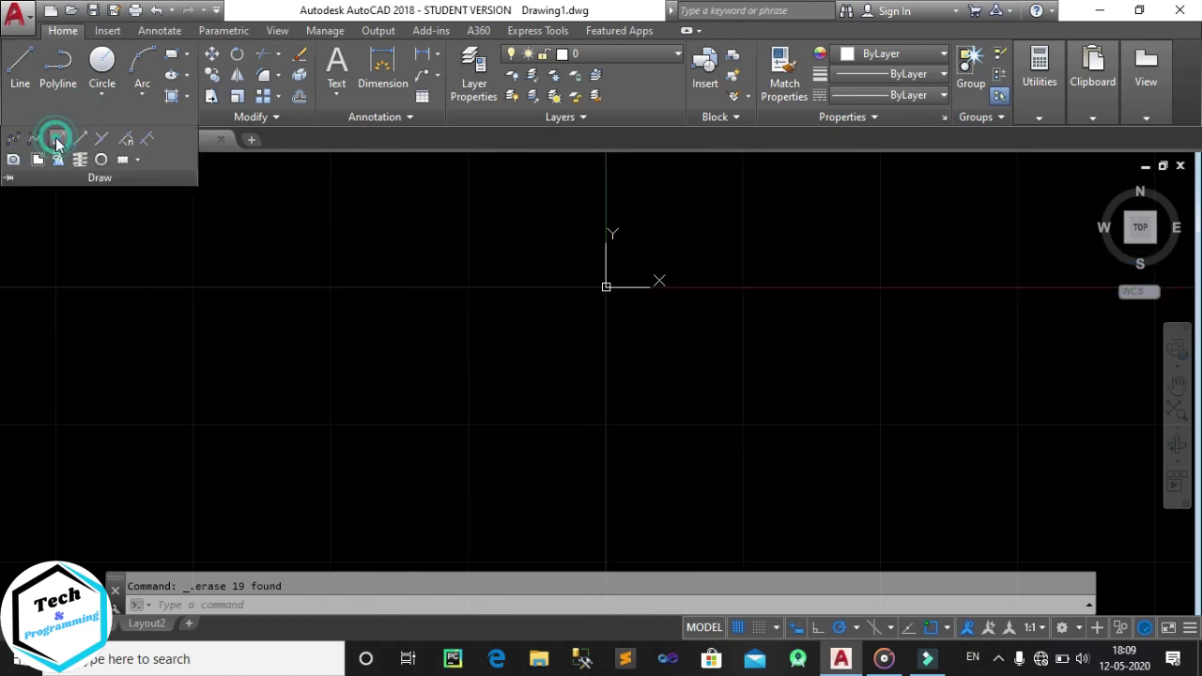
Draw a single horizontal construction line through two level points
click(56, 140)
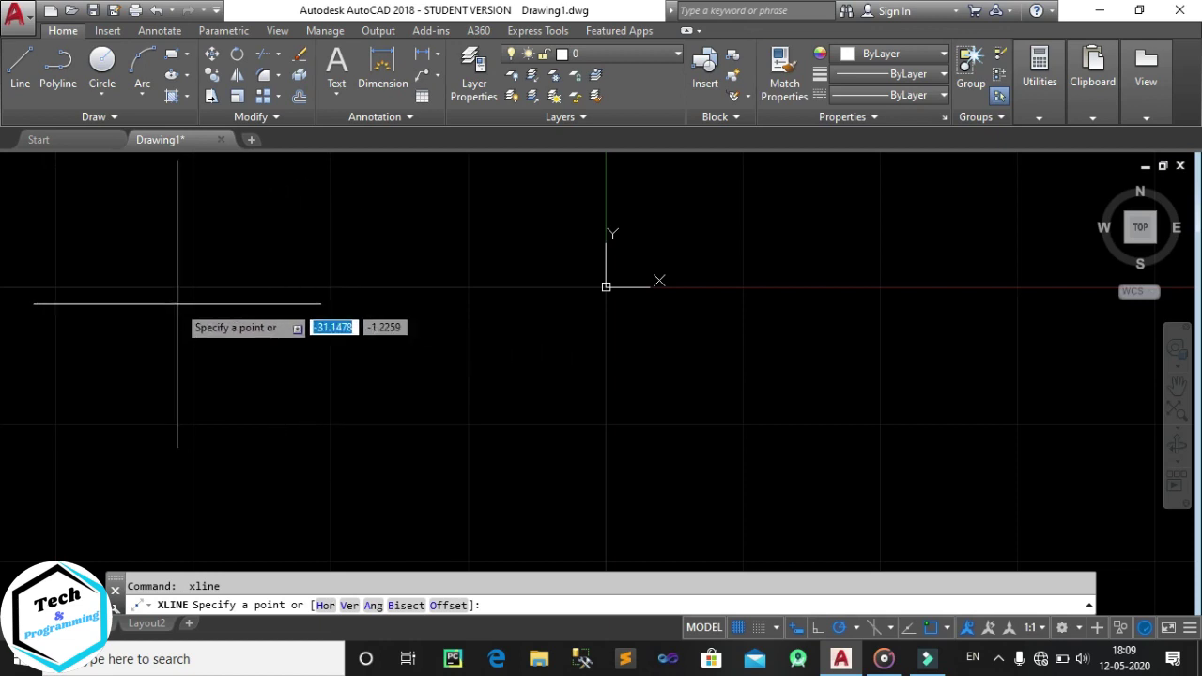
click(210, 249)
click(274, 249)
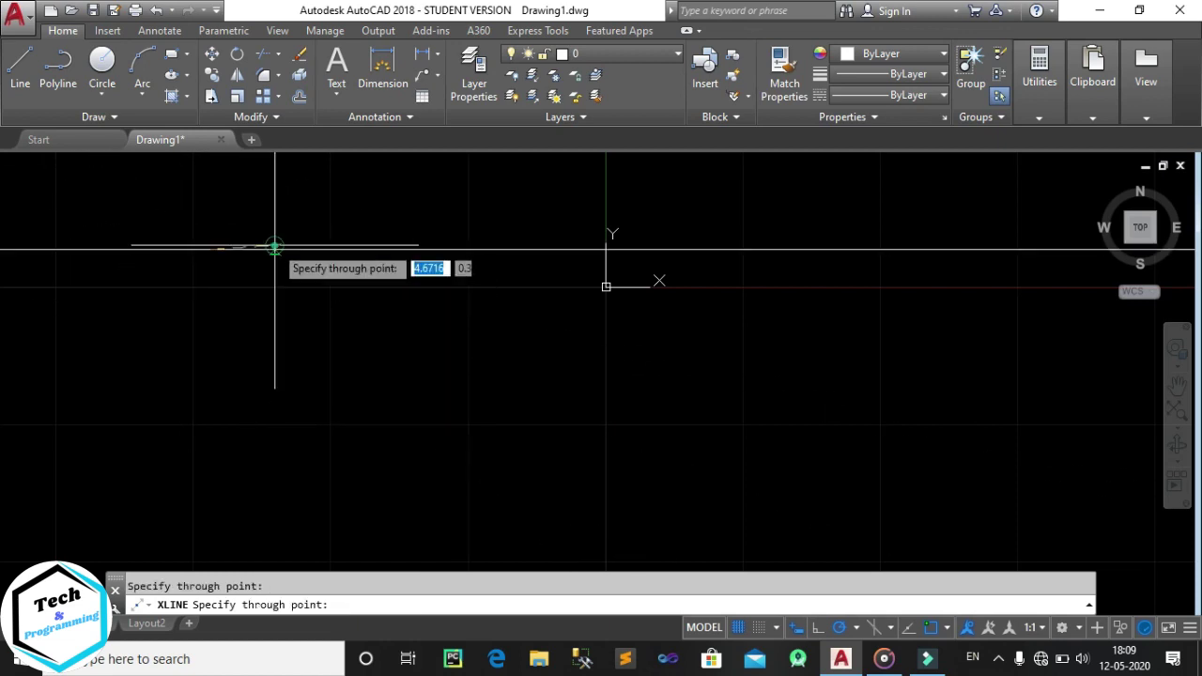
key(Escape)
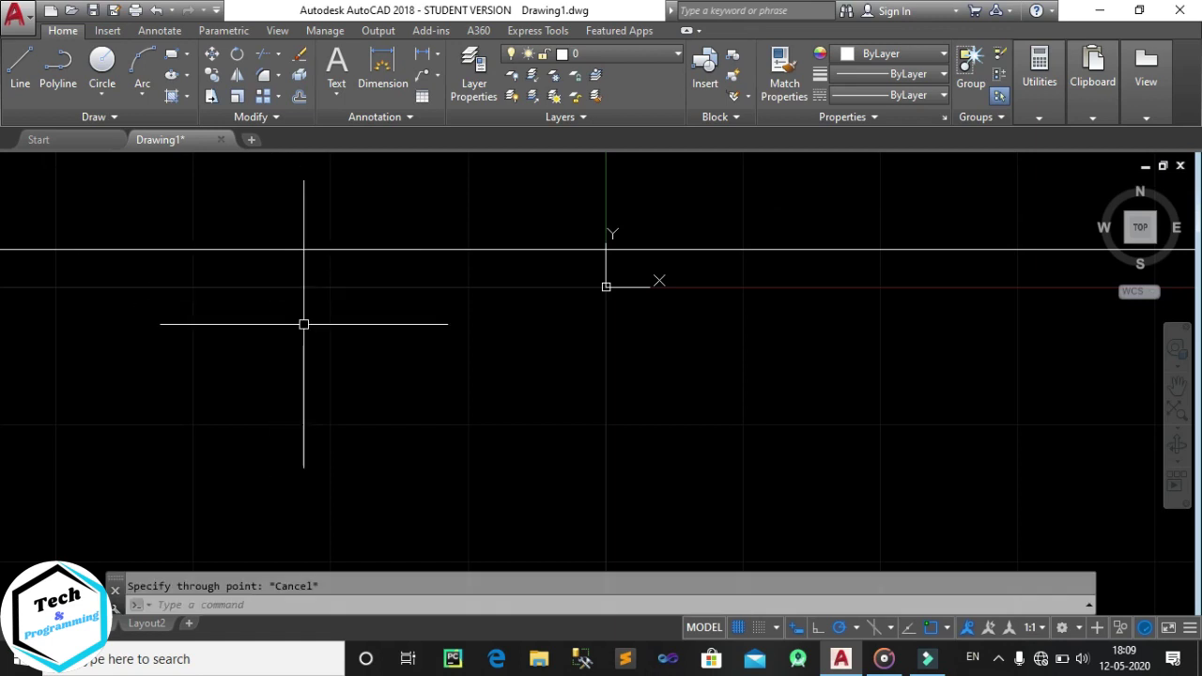
click(106, 119)
Add a construction line offset 10 units below the horizontal construction line
click(60, 141)
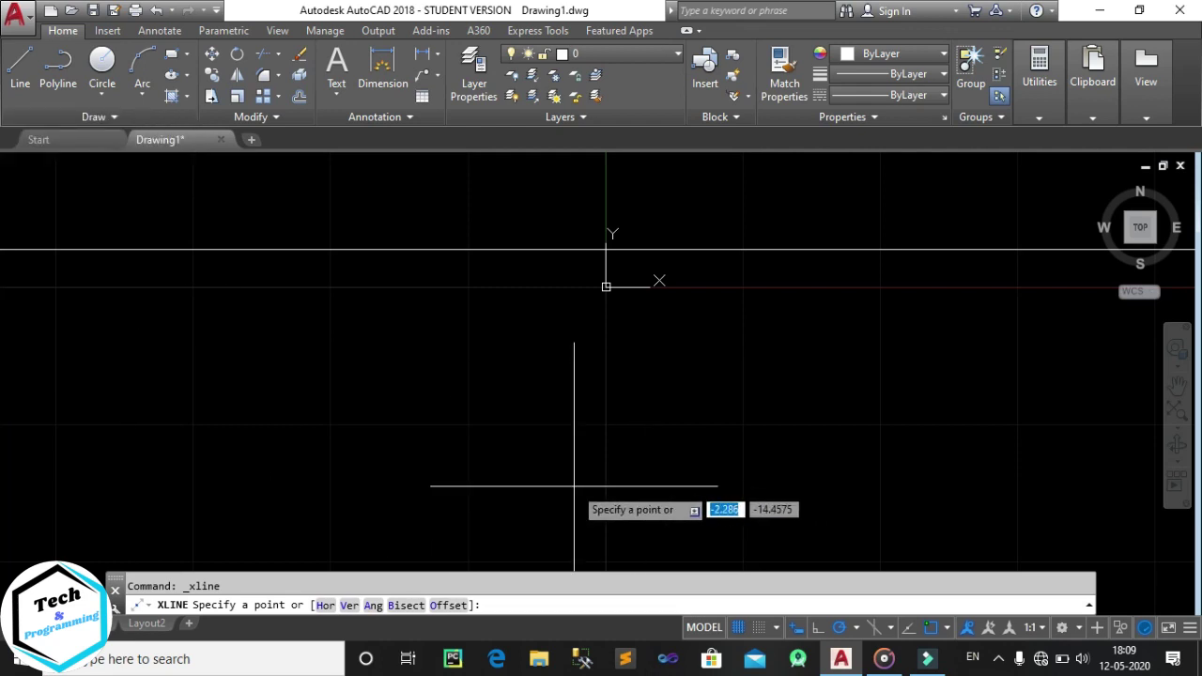
key(Return)
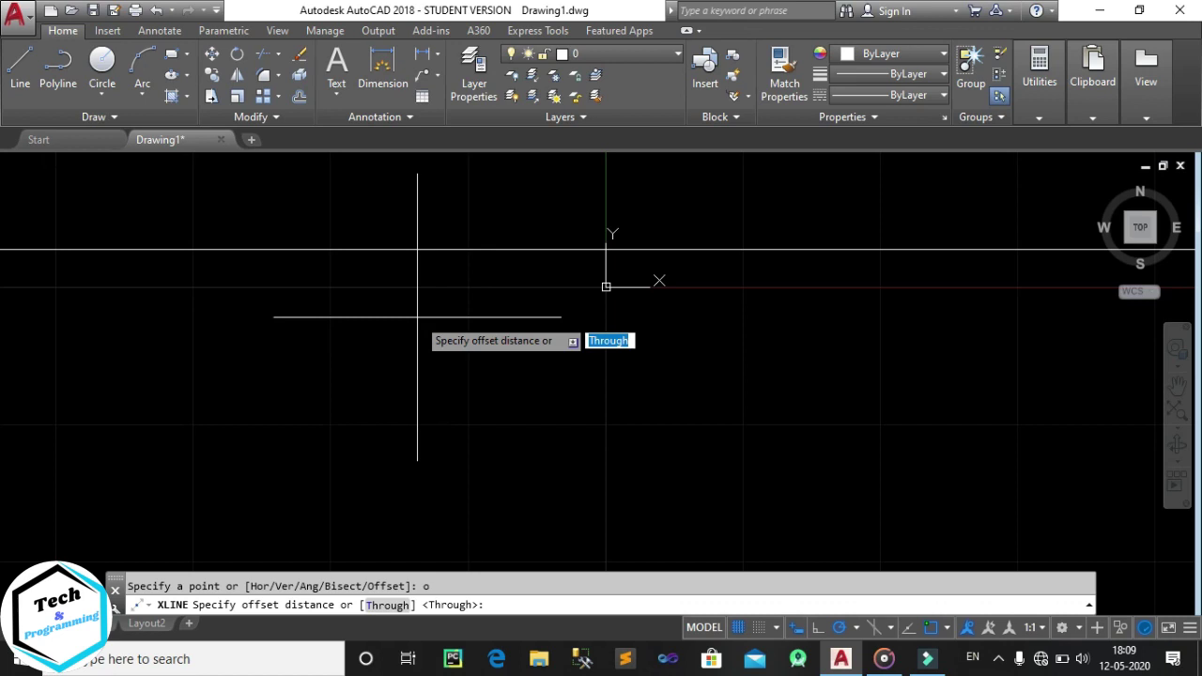
text(0)
key(Return)
scroll(475, 302, down, 8)
middle_drag(475, 302, 469, 252)
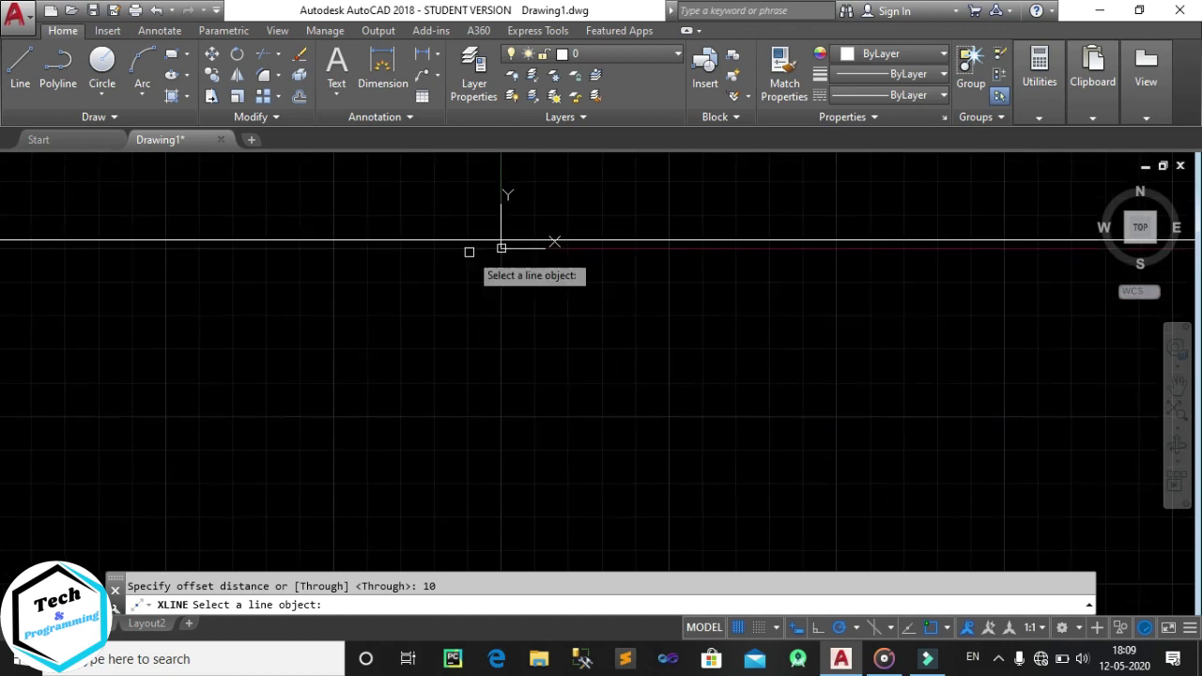
click(411, 236)
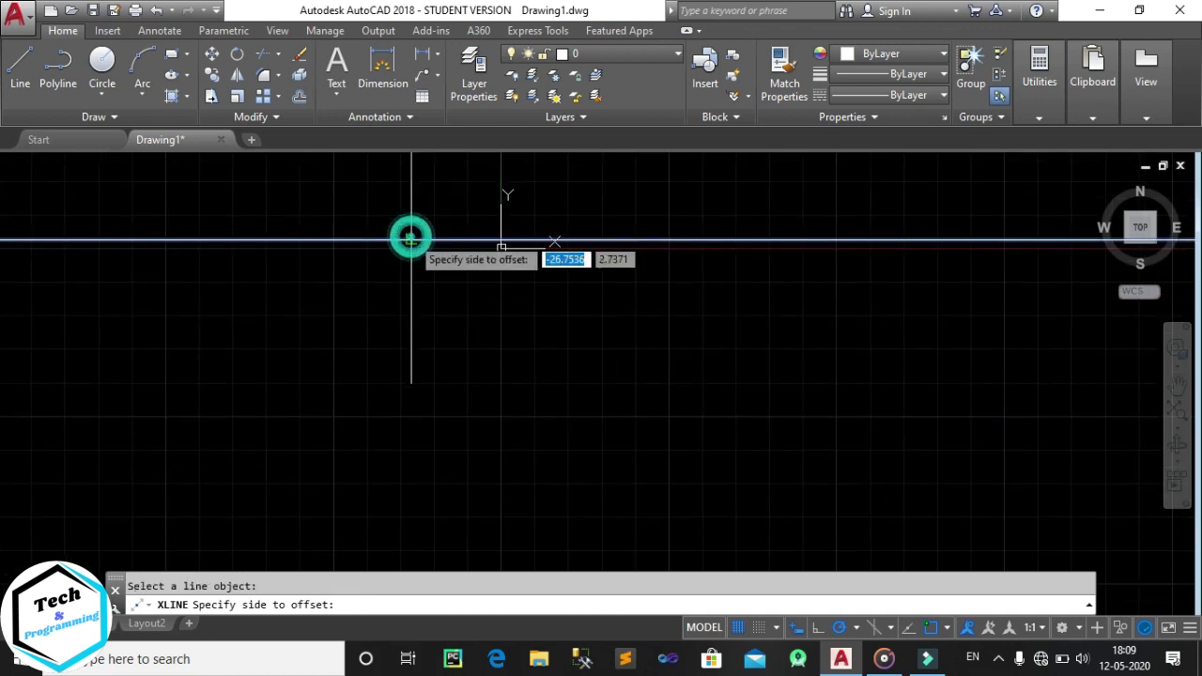
click(353, 531)
Zoom in on the two parallel lines, end the command, and turn on polar tracking
scroll(359, 529, down, 2)
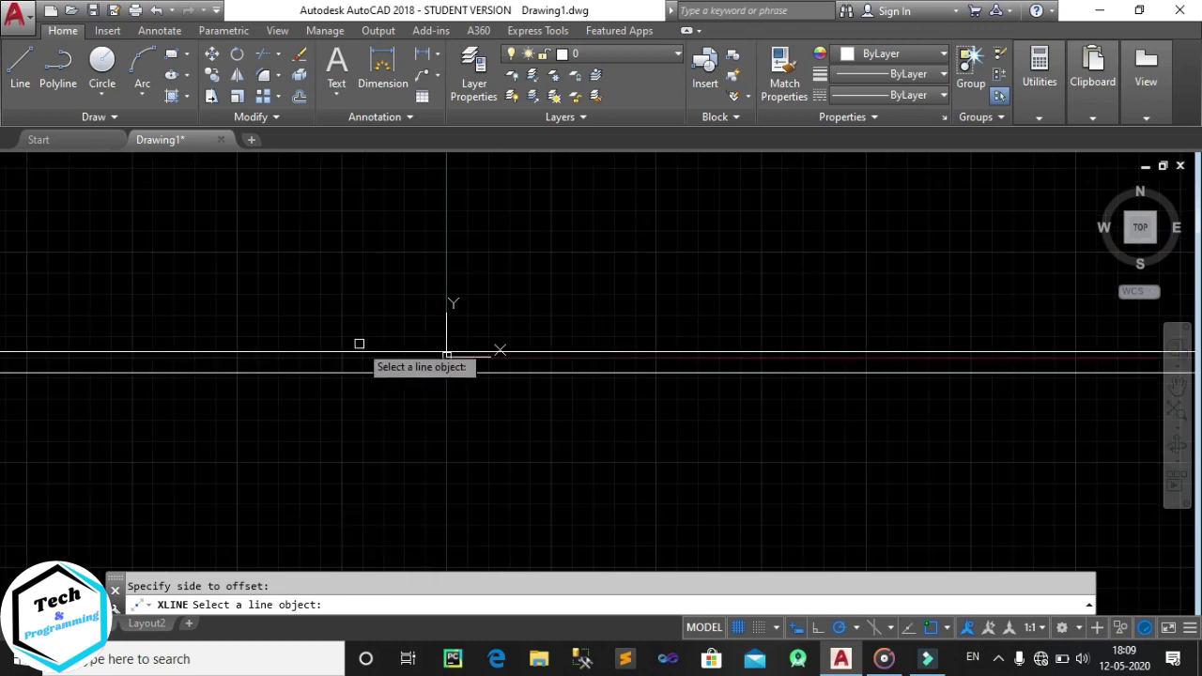
scroll(357, 344, up, 2)
middle_drag(395, 406, 438, 362)
scroll(470, 332, up, 2)
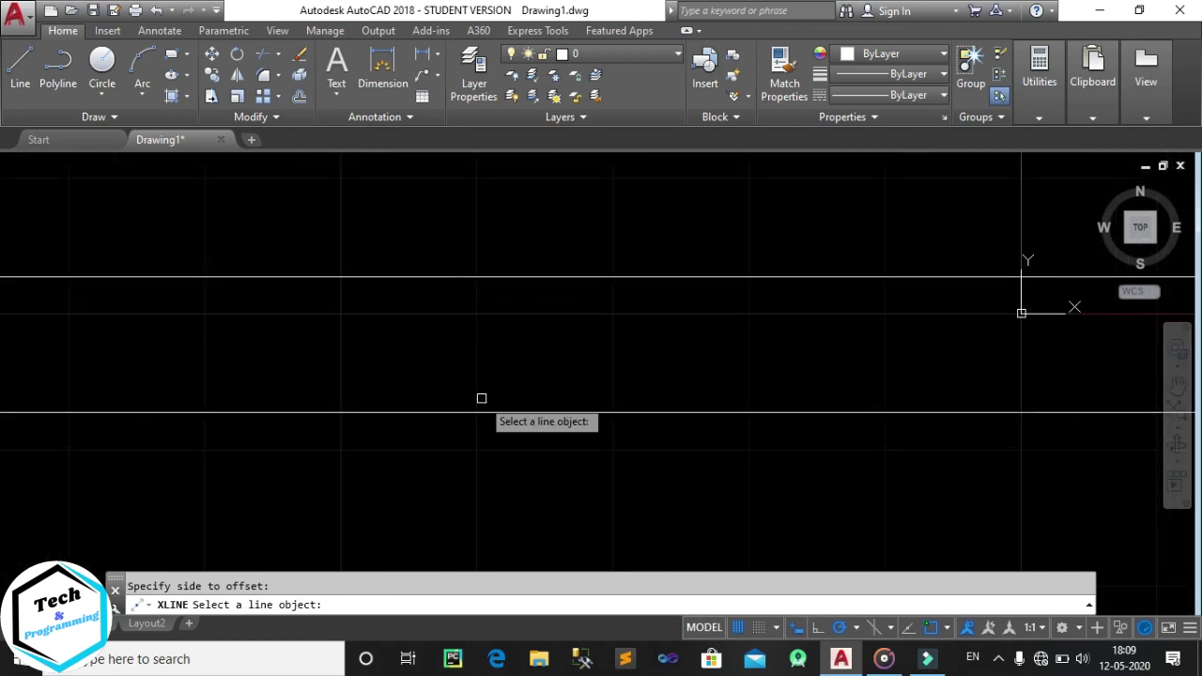
key(Escape)
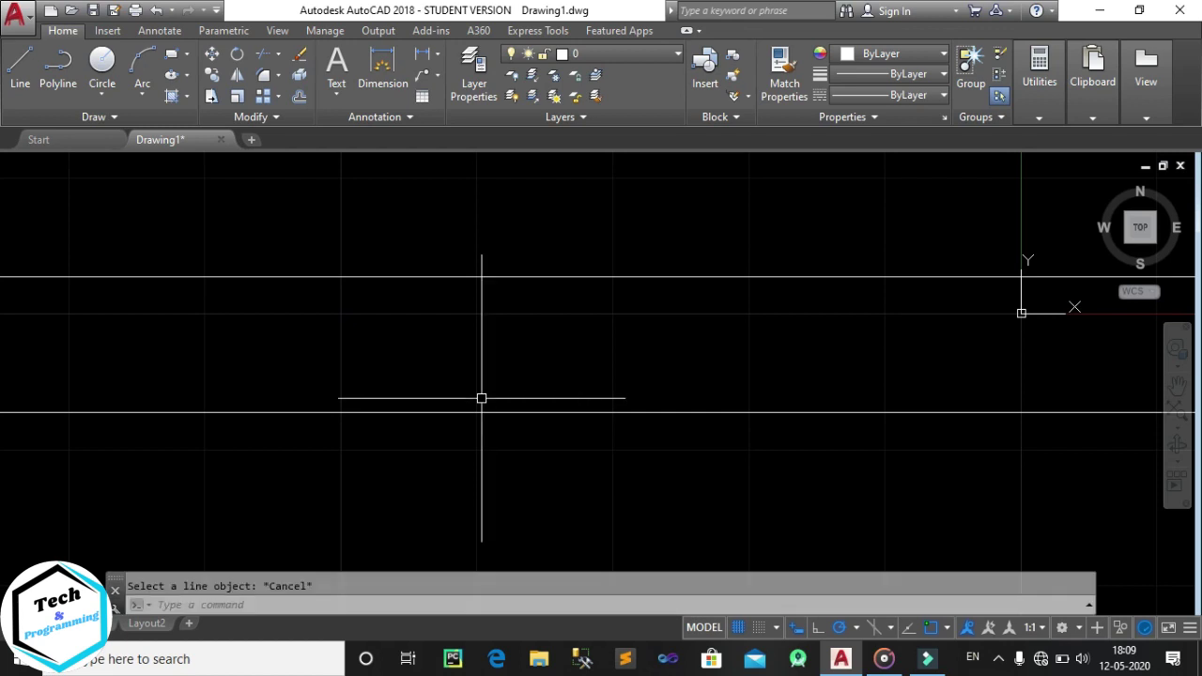
scroll(481, 398, down, 2)
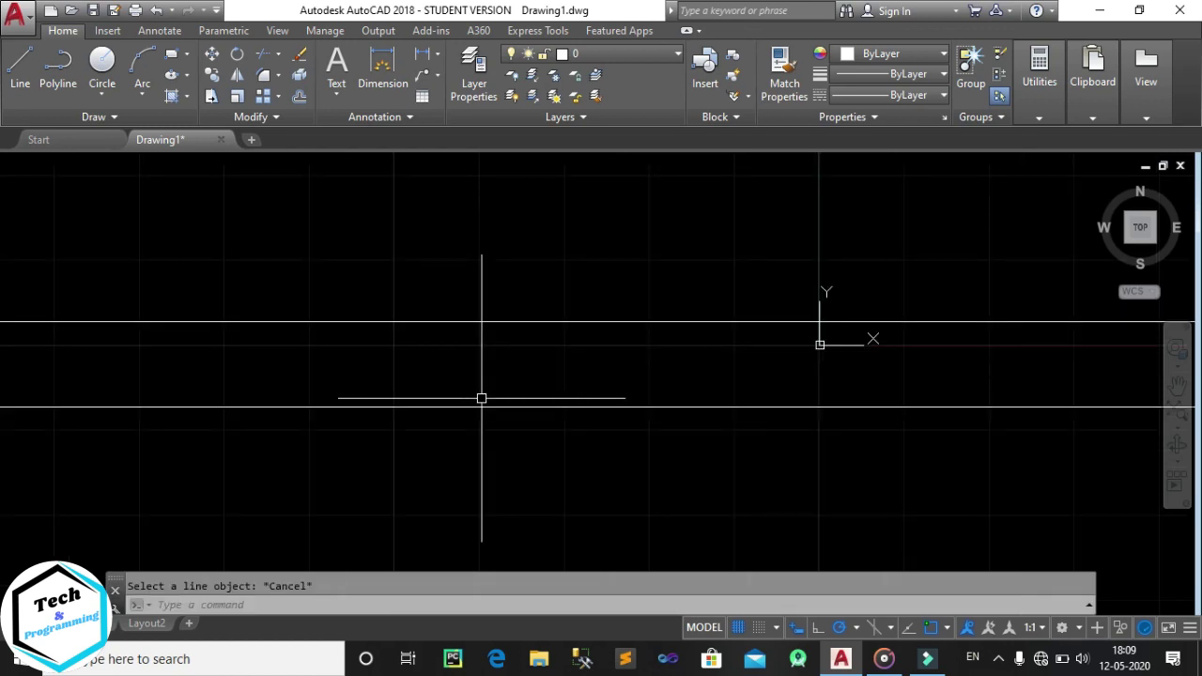
key(F10)
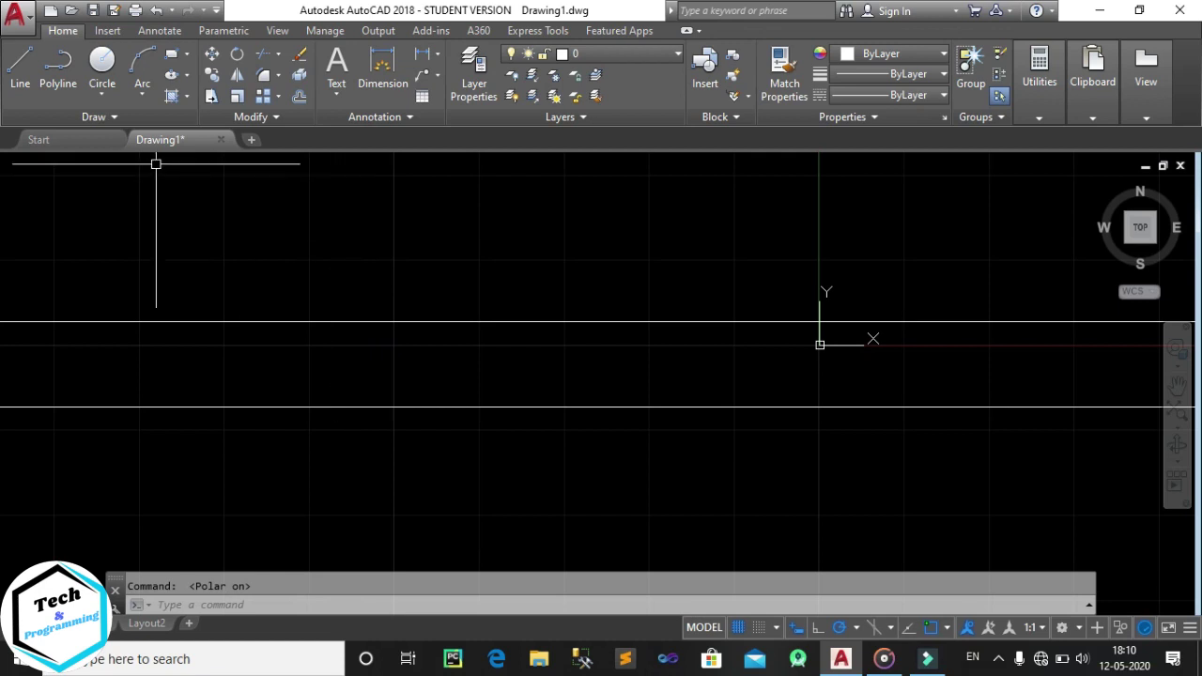
Start a construction line using the Angle option set to 45°
click(125, 118)
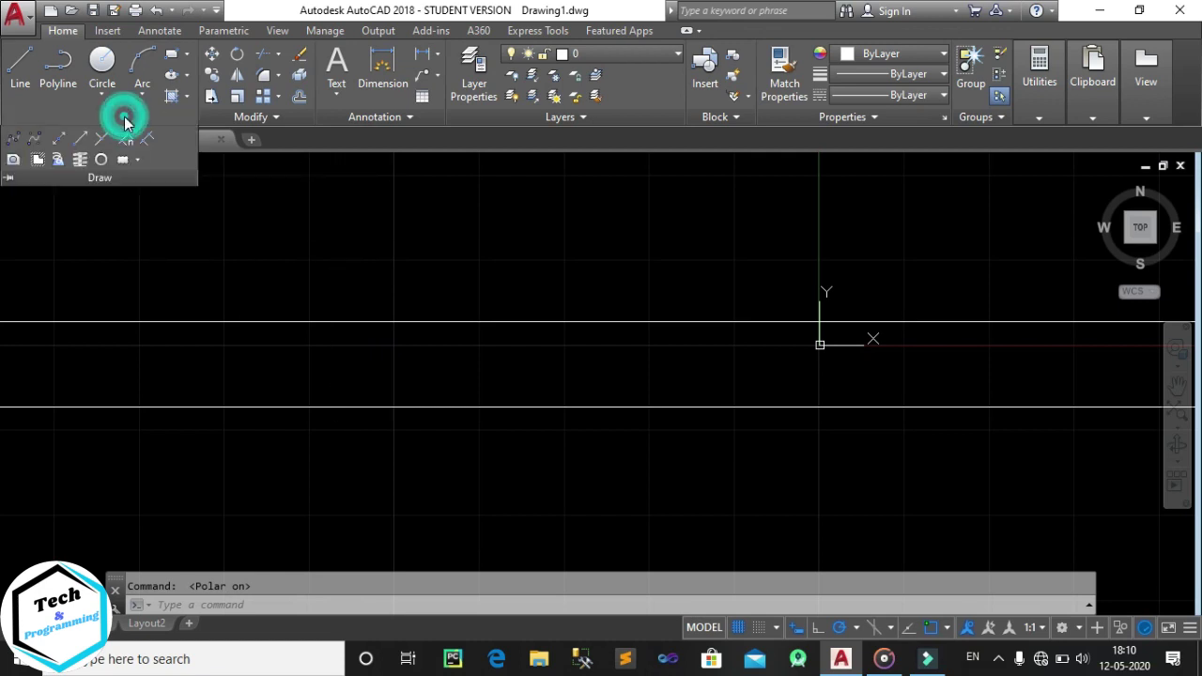
click(58, 140)
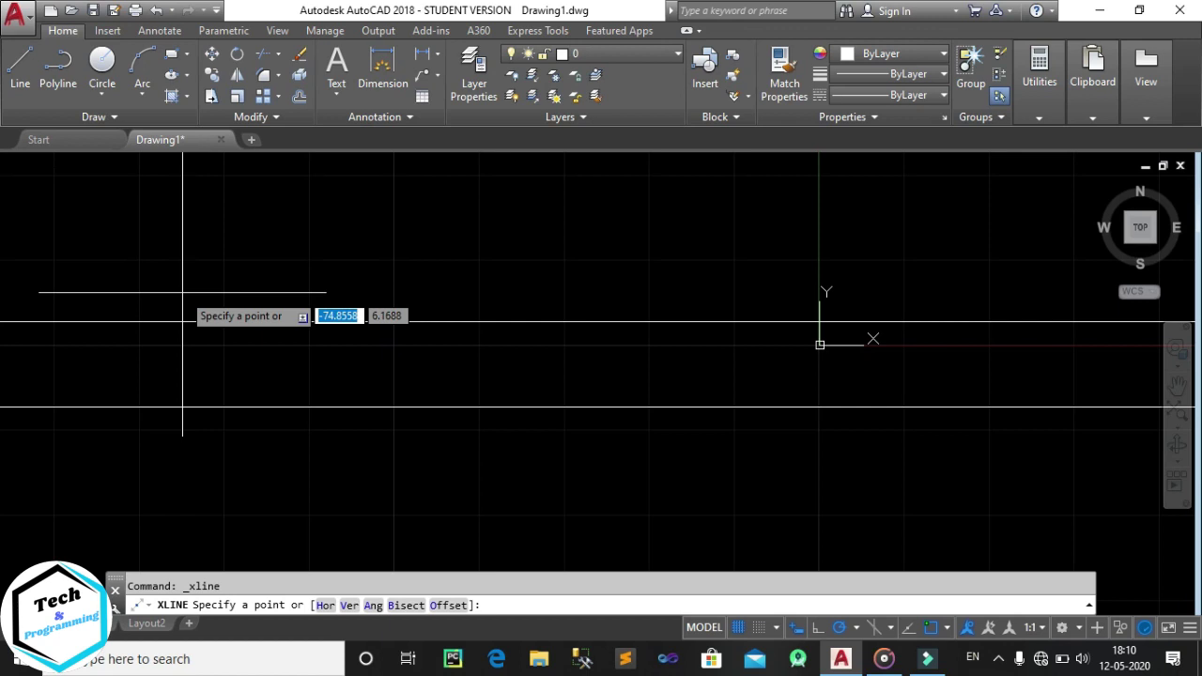
key(Escape)
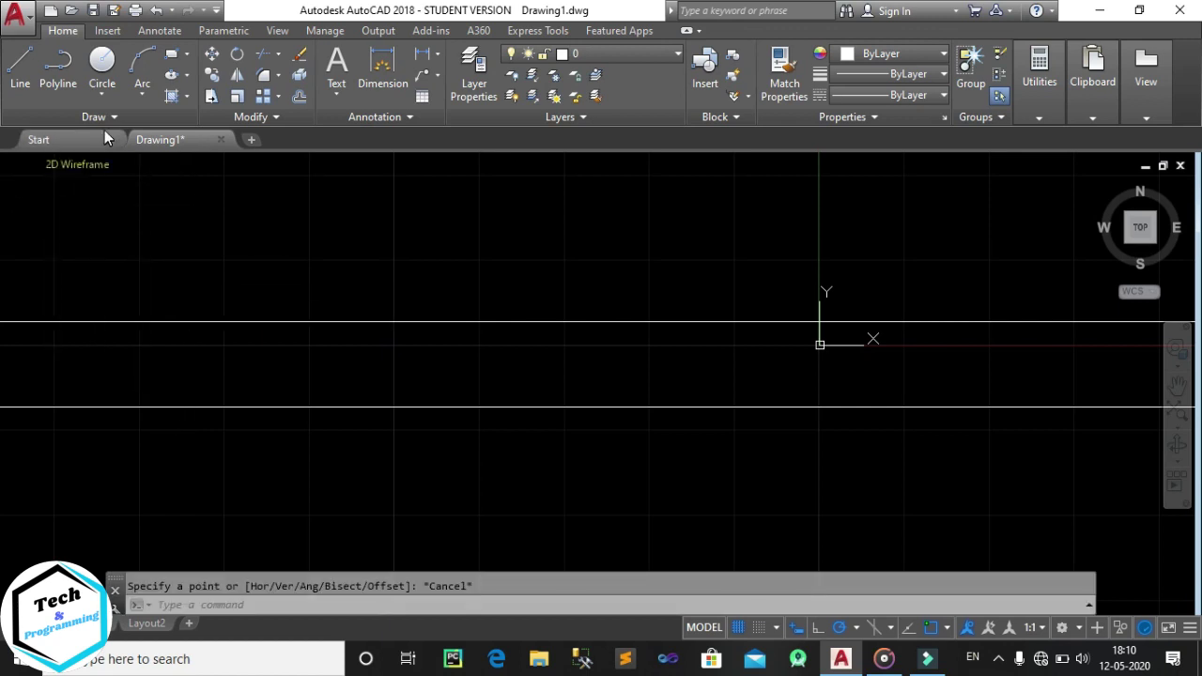
click(111, 119)
click(56, 141)
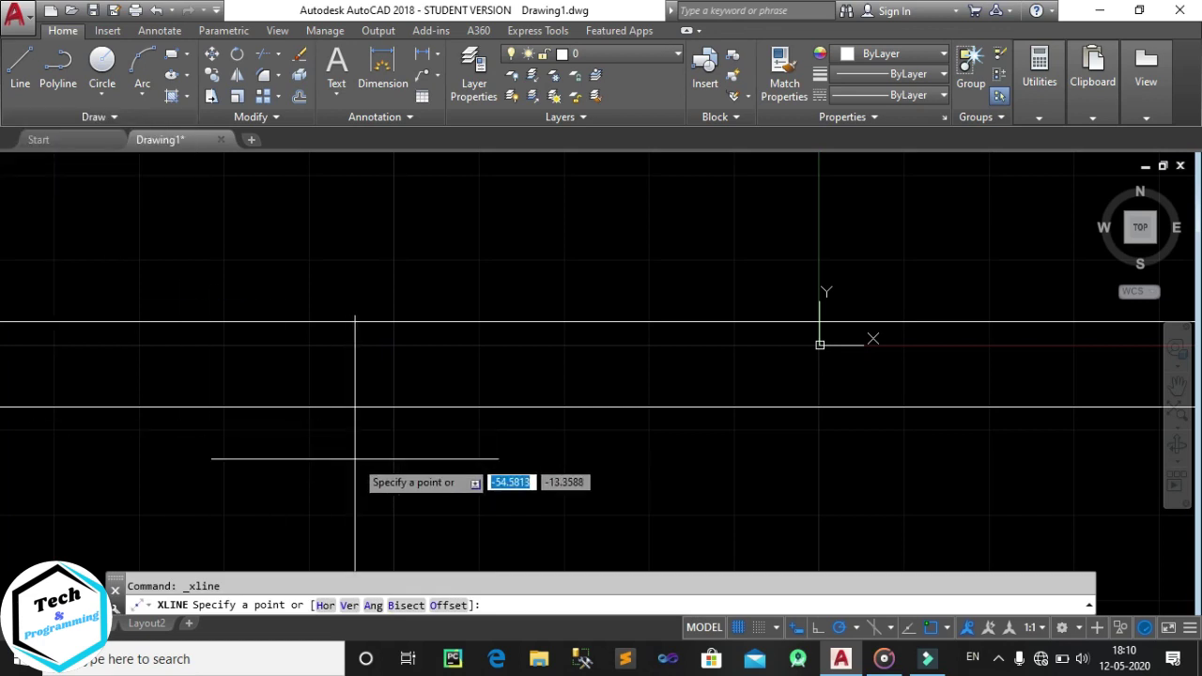
text(a)
key(Return)
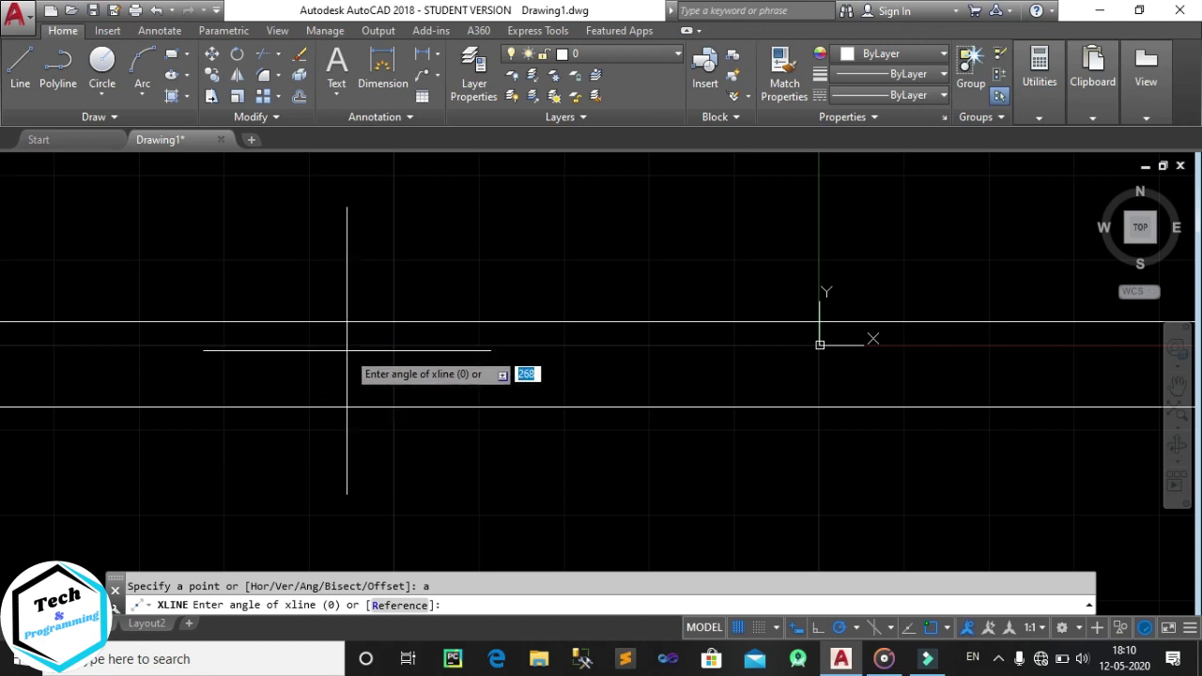
text(45)
key(Return)
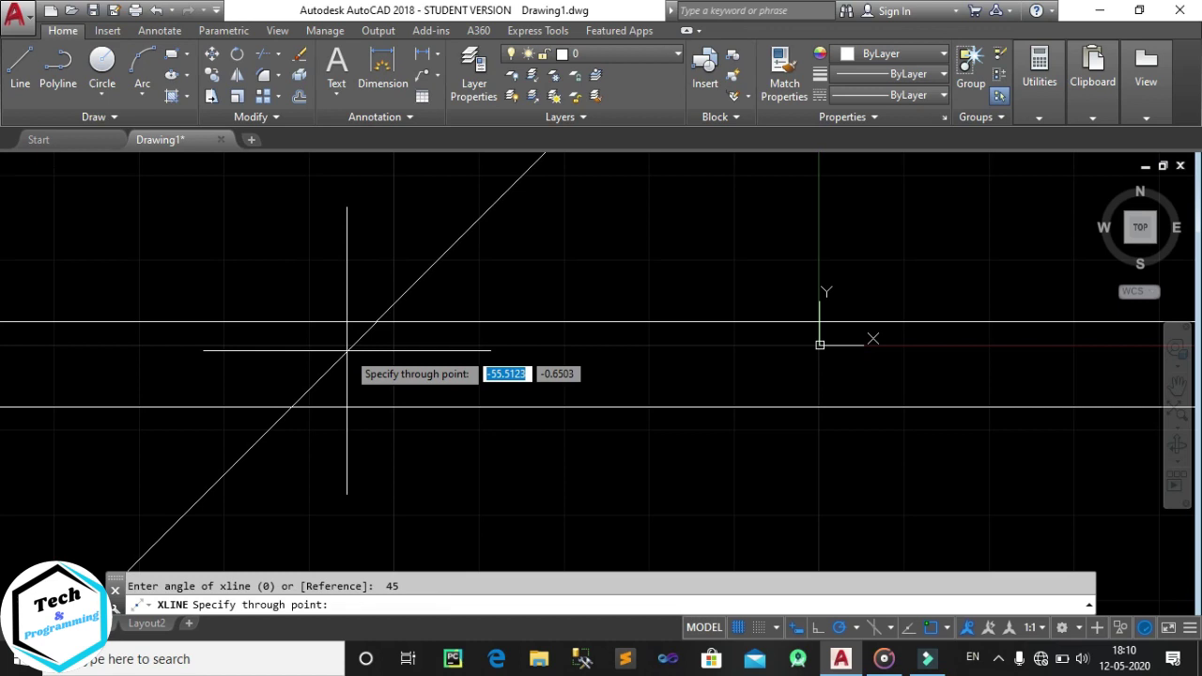
Place eight parallel 45° construction lines across the drawing
click(212, 263)
click(254, 301)
click(310, 341)
click(371, 373)
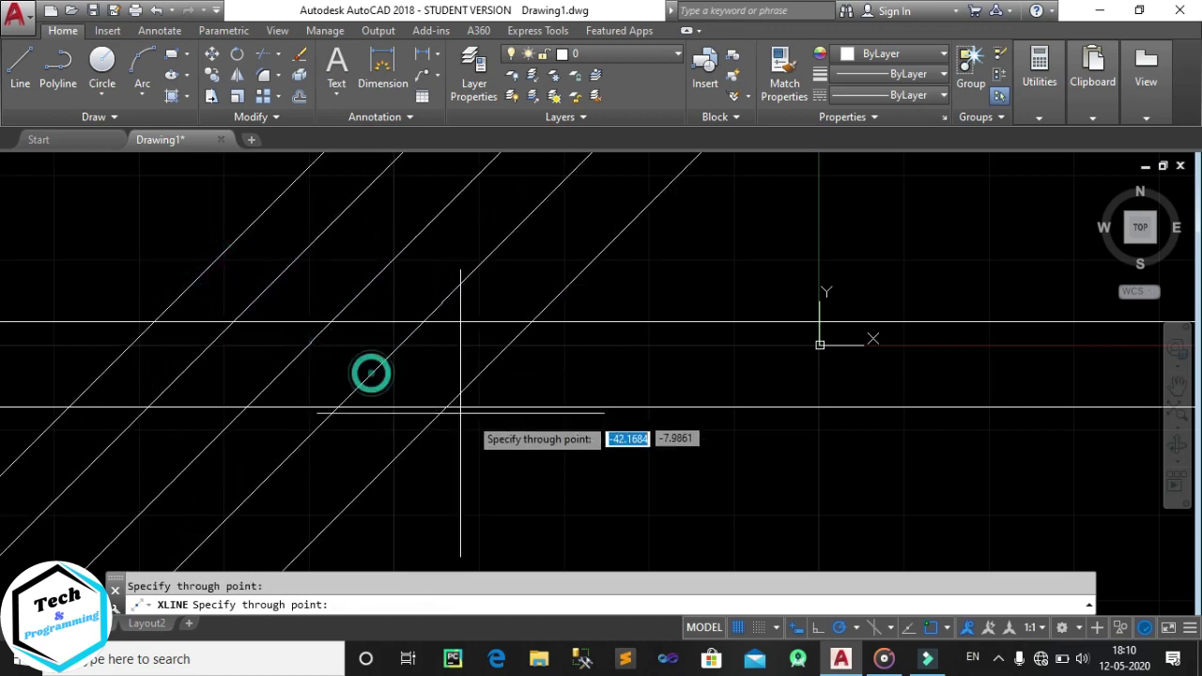
click(590, 446)
click(717, 475)
click(874, 497)
click(917, 501)
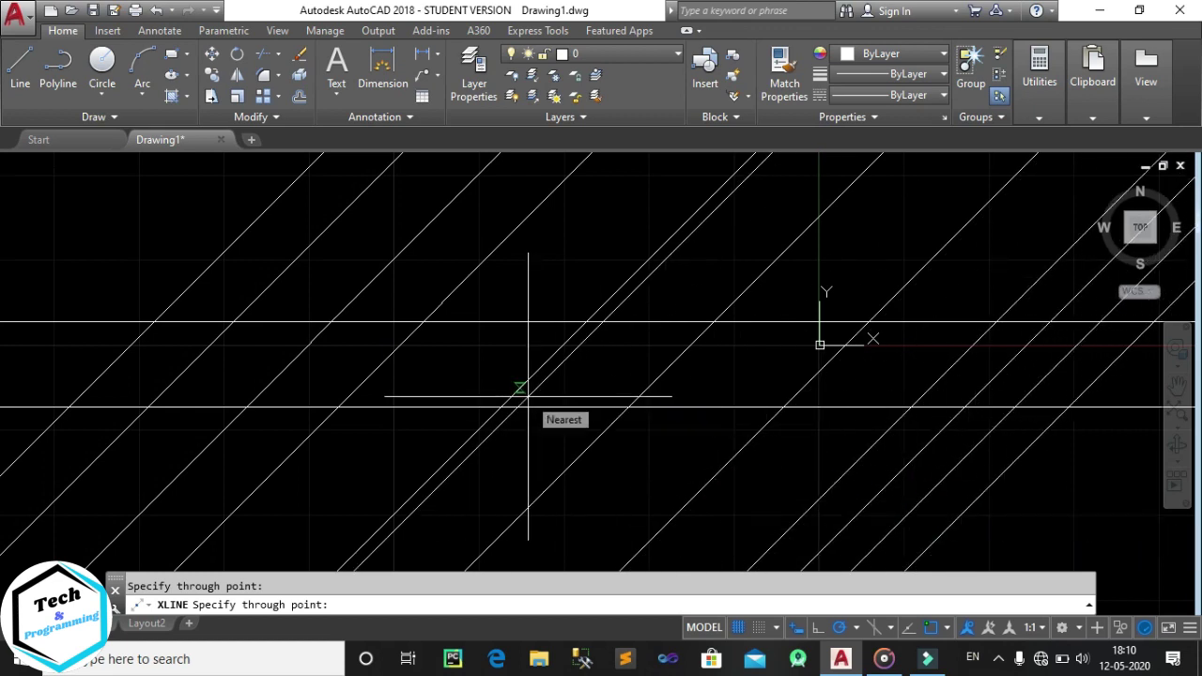
key(Escape)
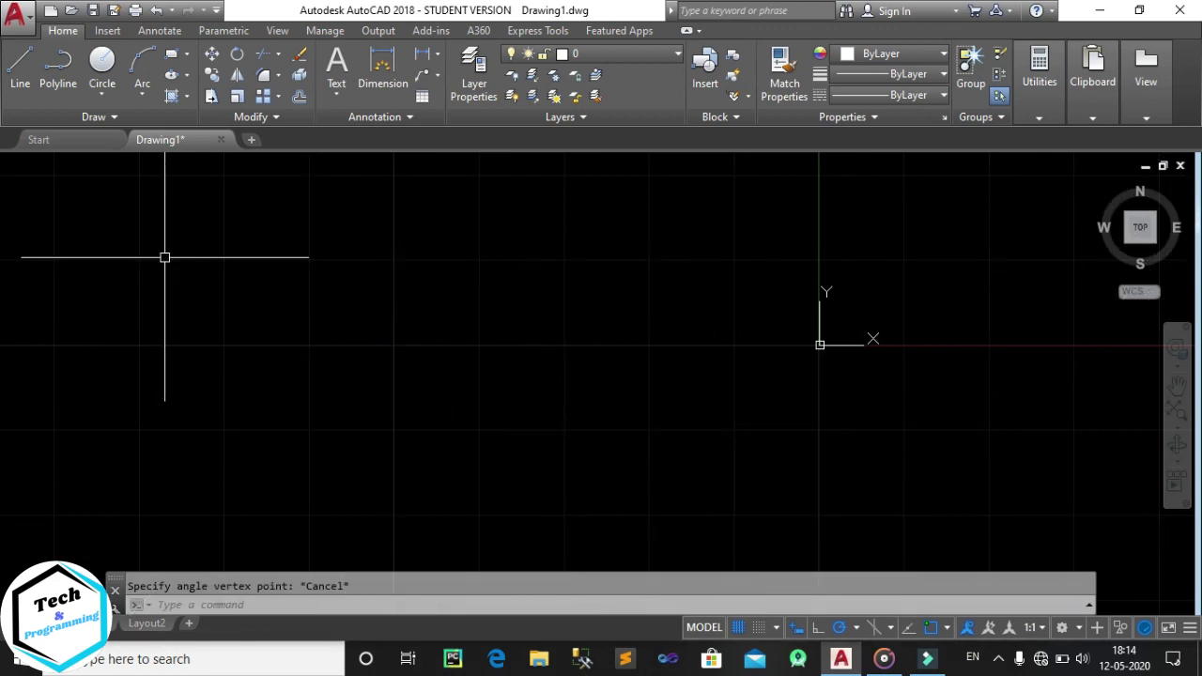
Draw two line segments sharing an endpoint to form an acute angle
click(20, 68)
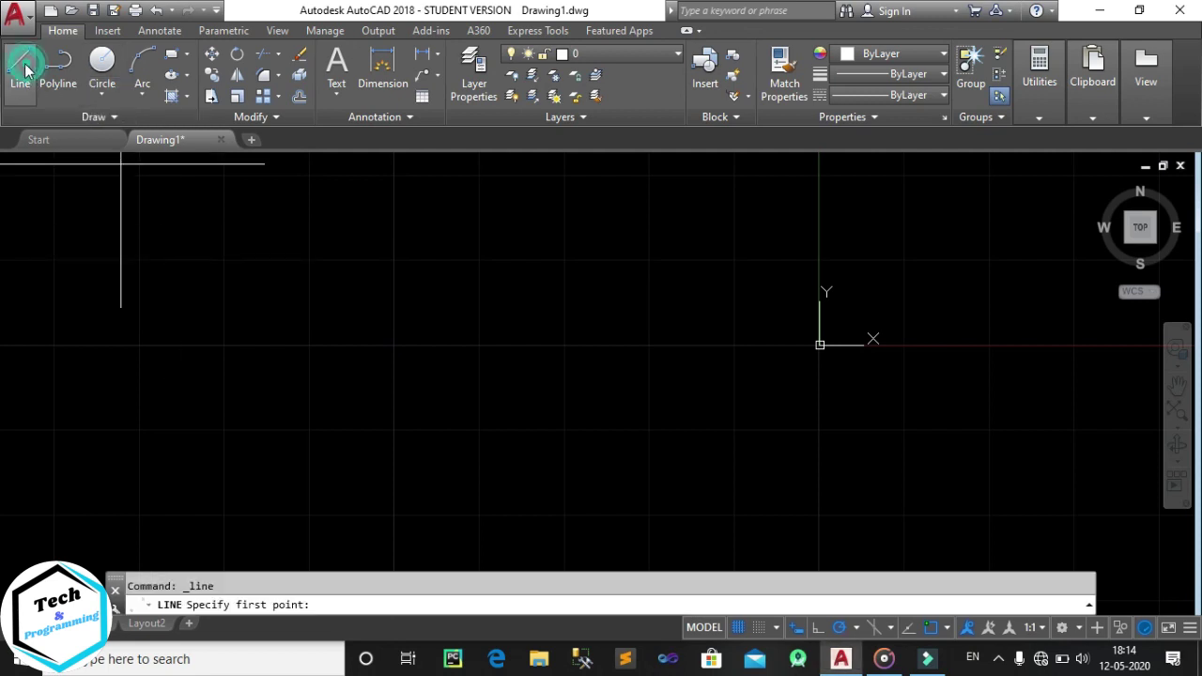
click(598, 253)
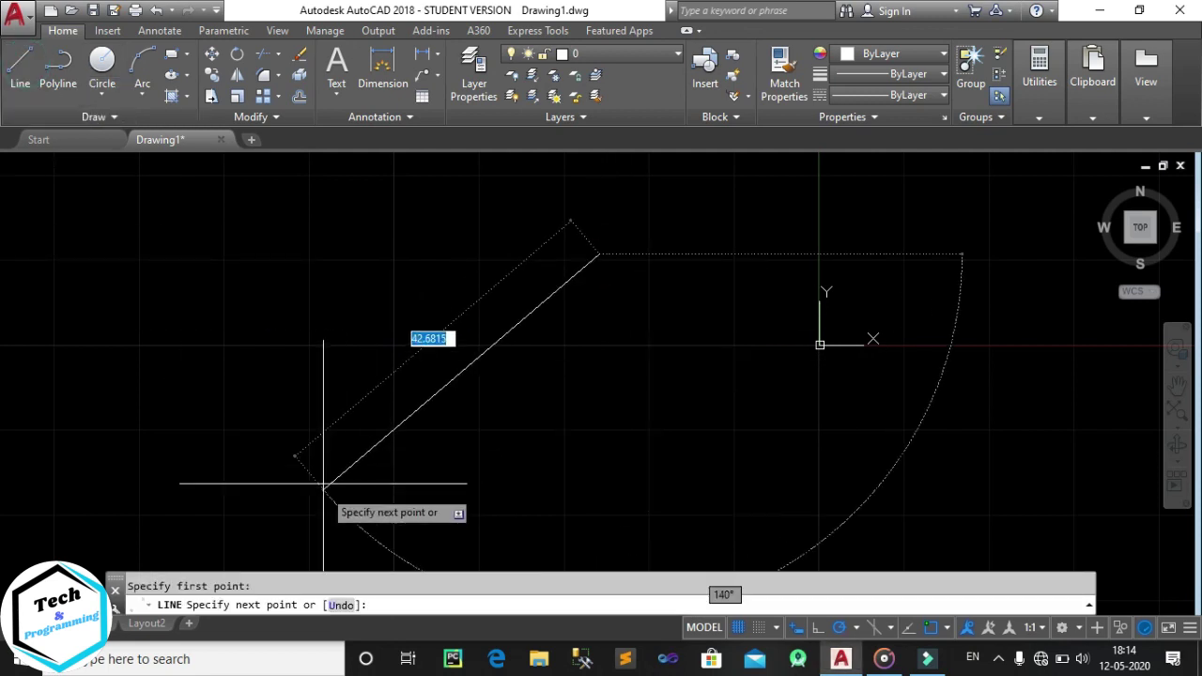
click(392, 454)
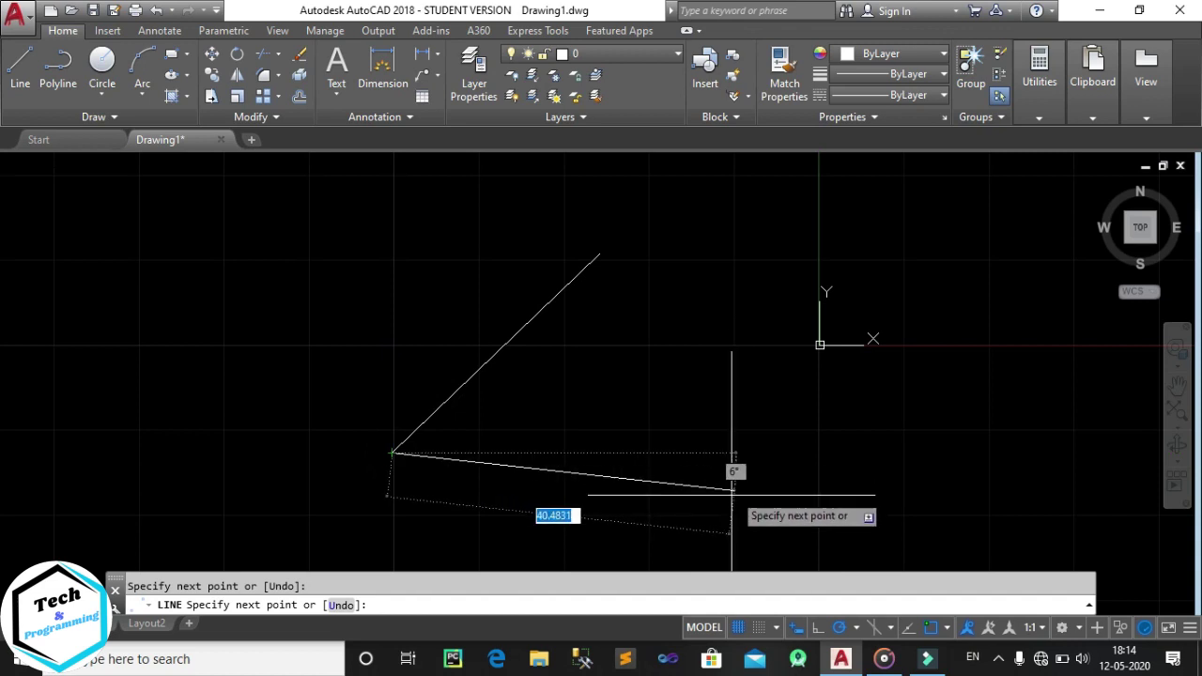
middle_drag(596, 478, 602, 452)
click(662, 344)
key(Return)
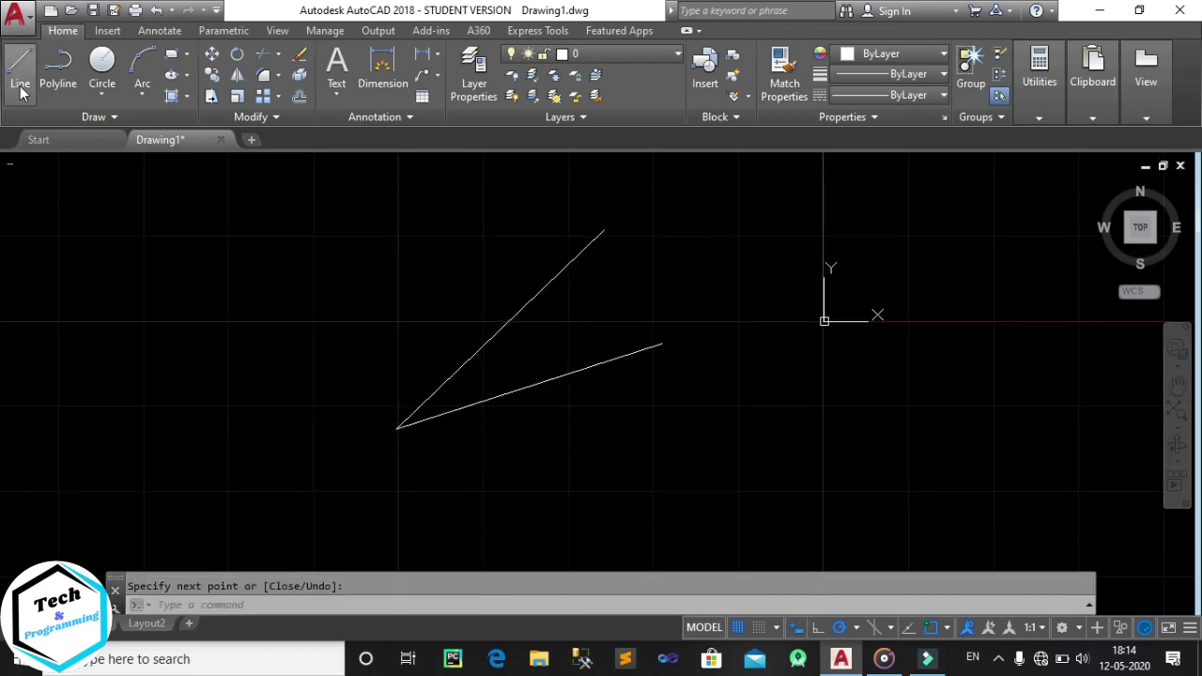
click(130, 116)
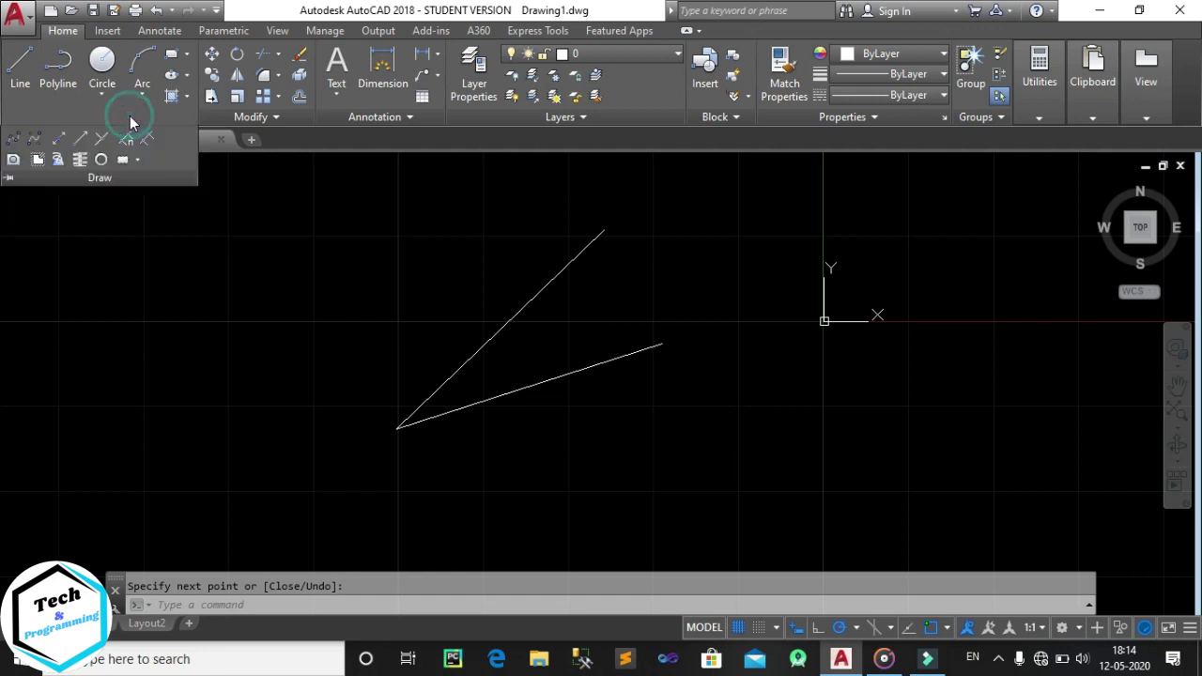
Add a construction line bisecting the angle, using the shared vertex and both segments
click(58, 139)
text(b)
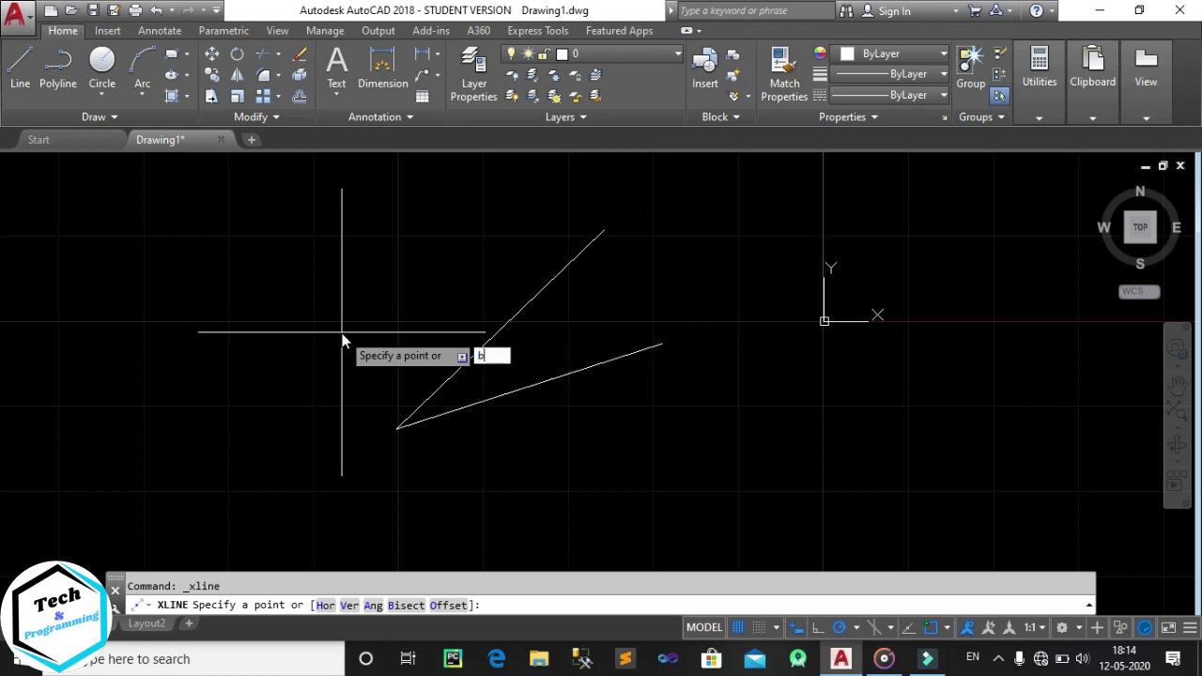
key(Return)
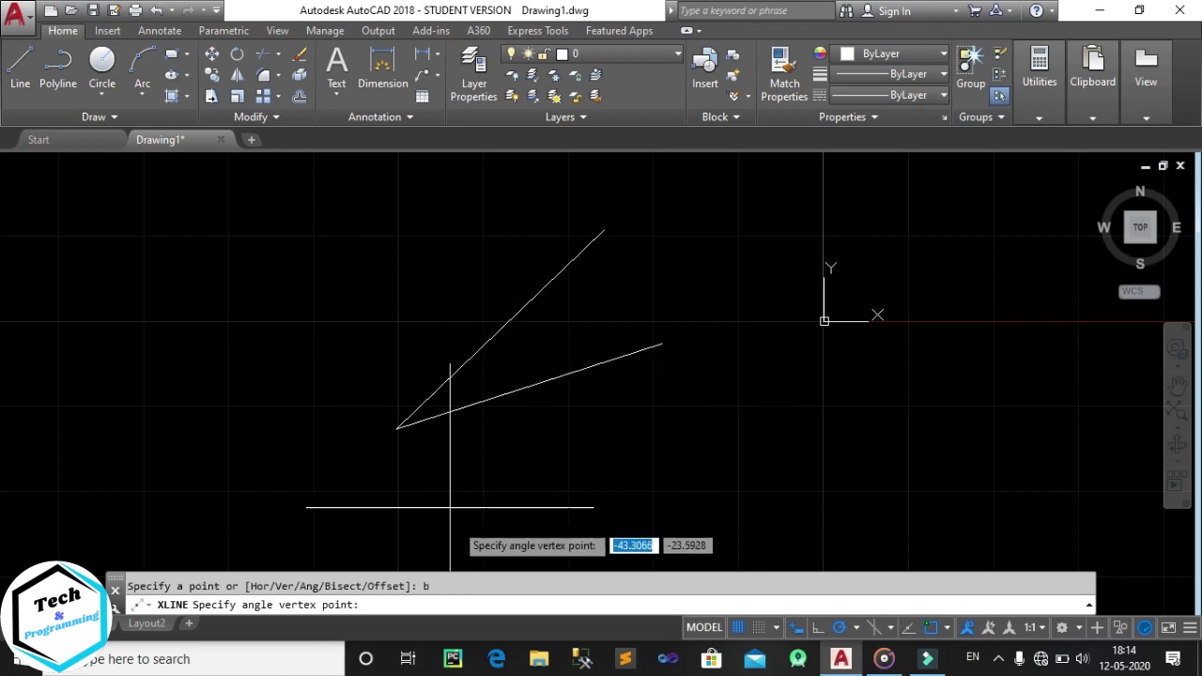
scroll(427, 488, up, 2)
click(380, 397)
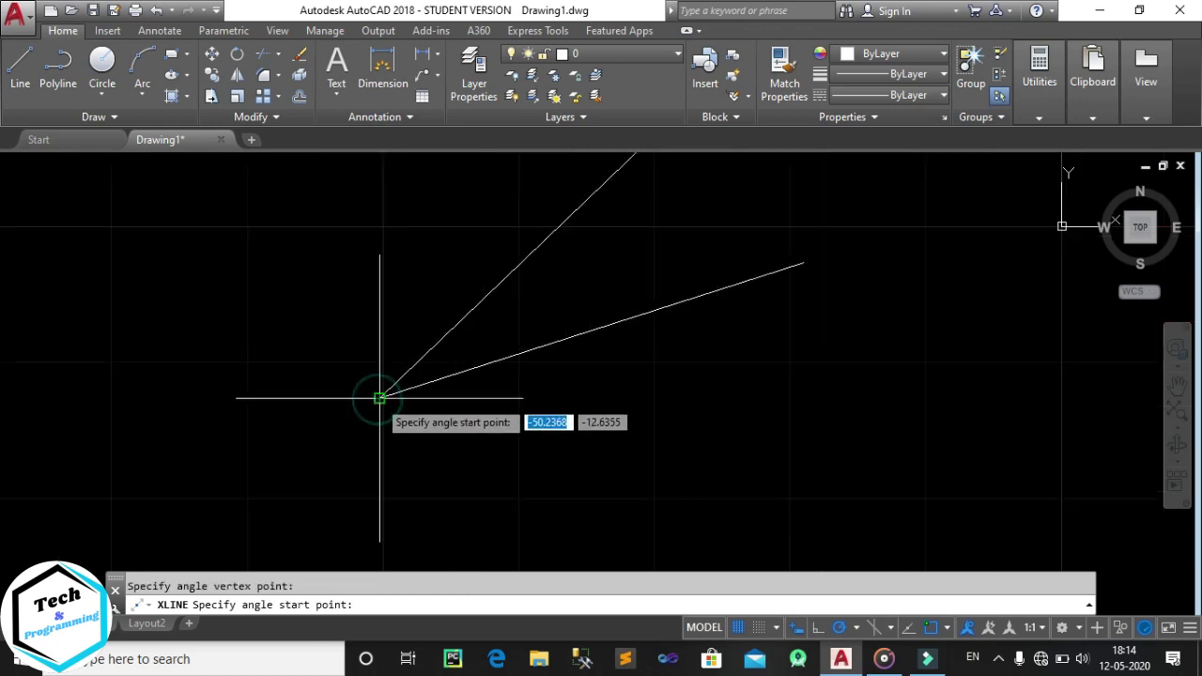
click(801, 267)
middle_drag(801, 267, 754, 369)
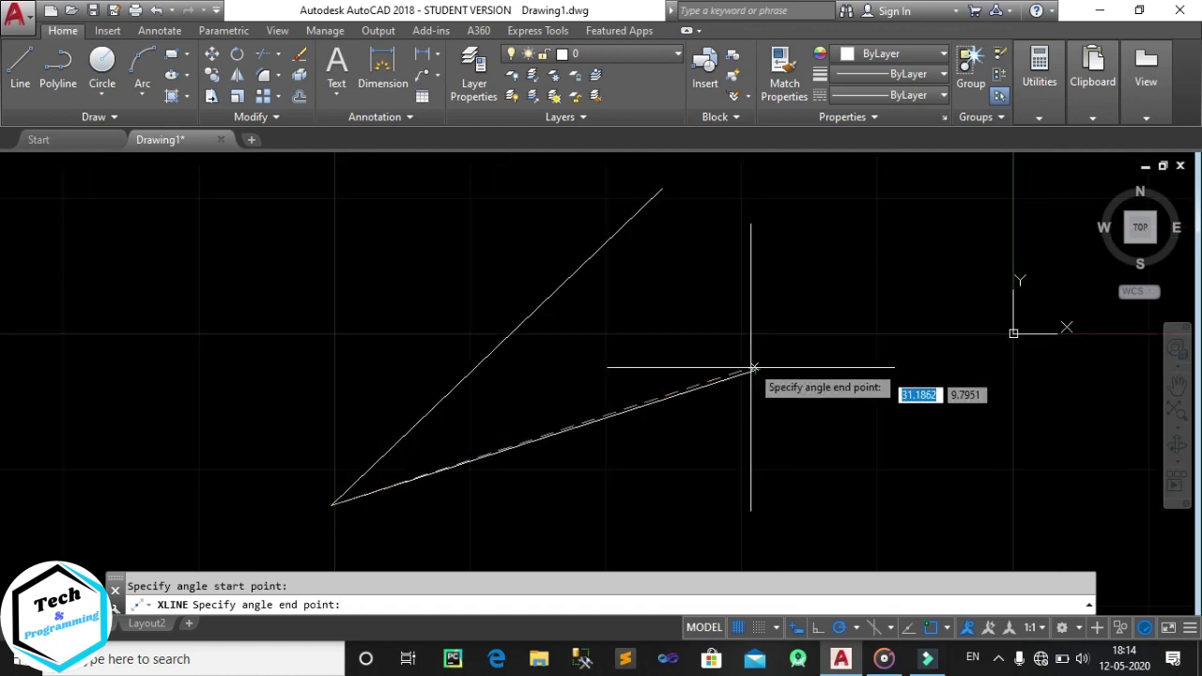
click(654, 194)
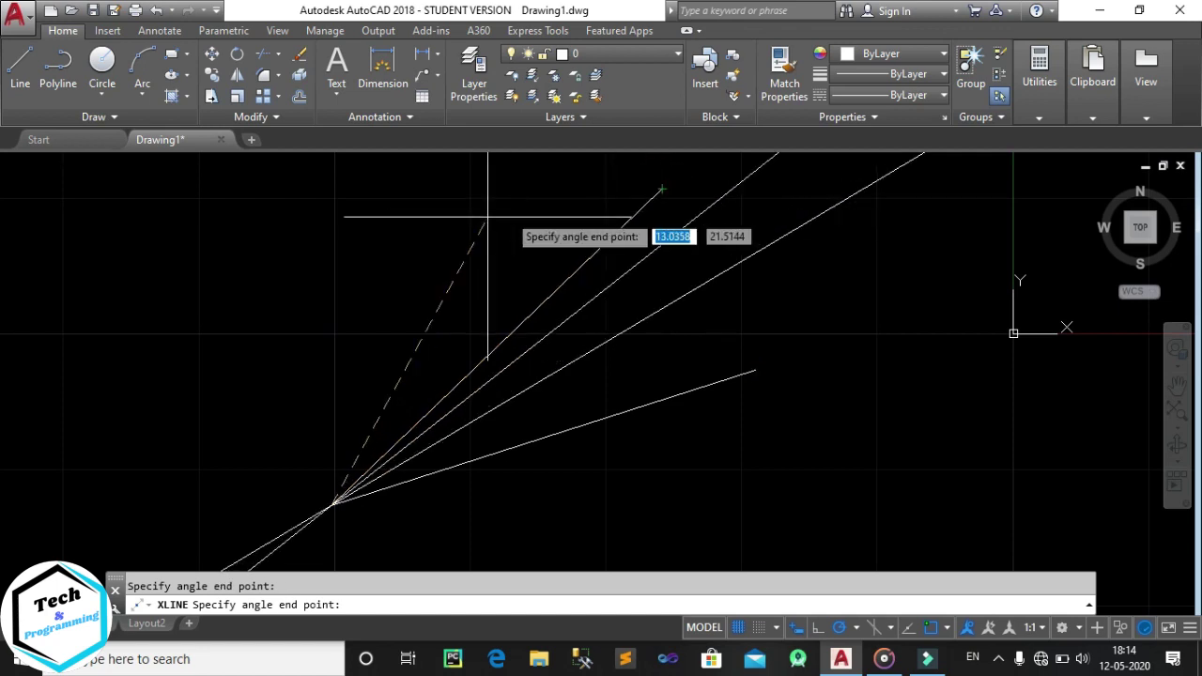
key(Escape)
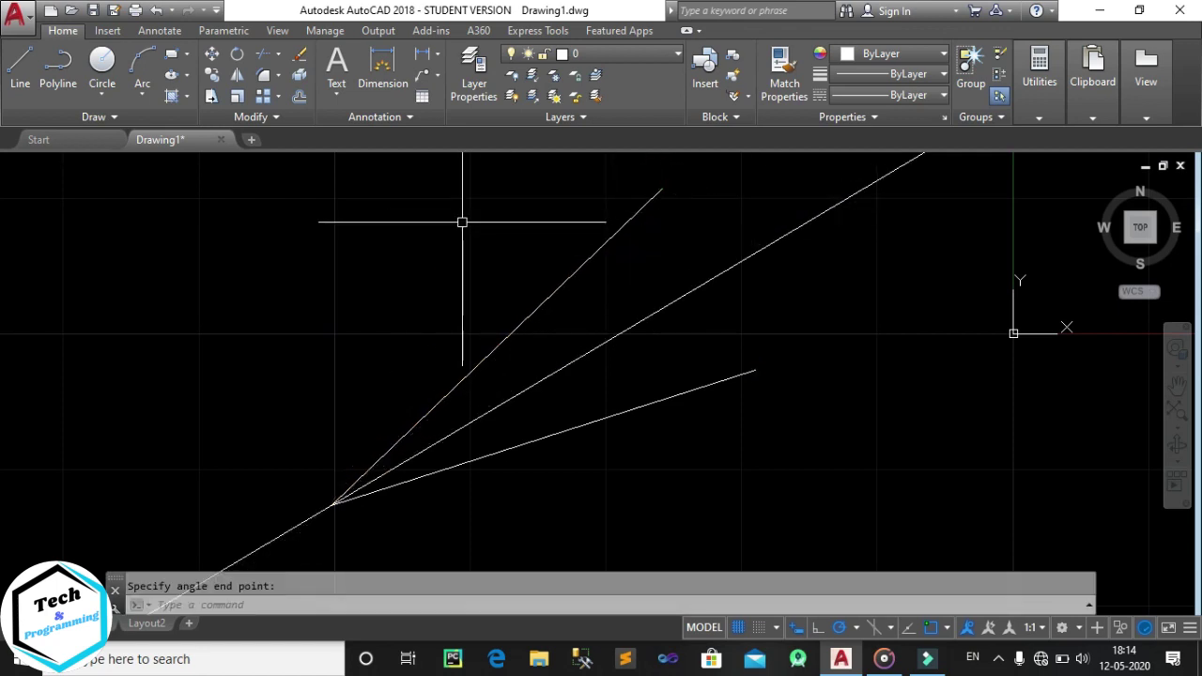
Reframe the view around the angle lines and turn on polar tracking
scroll(344, 491, up, 2)
scroll(427, 492, down, 2)
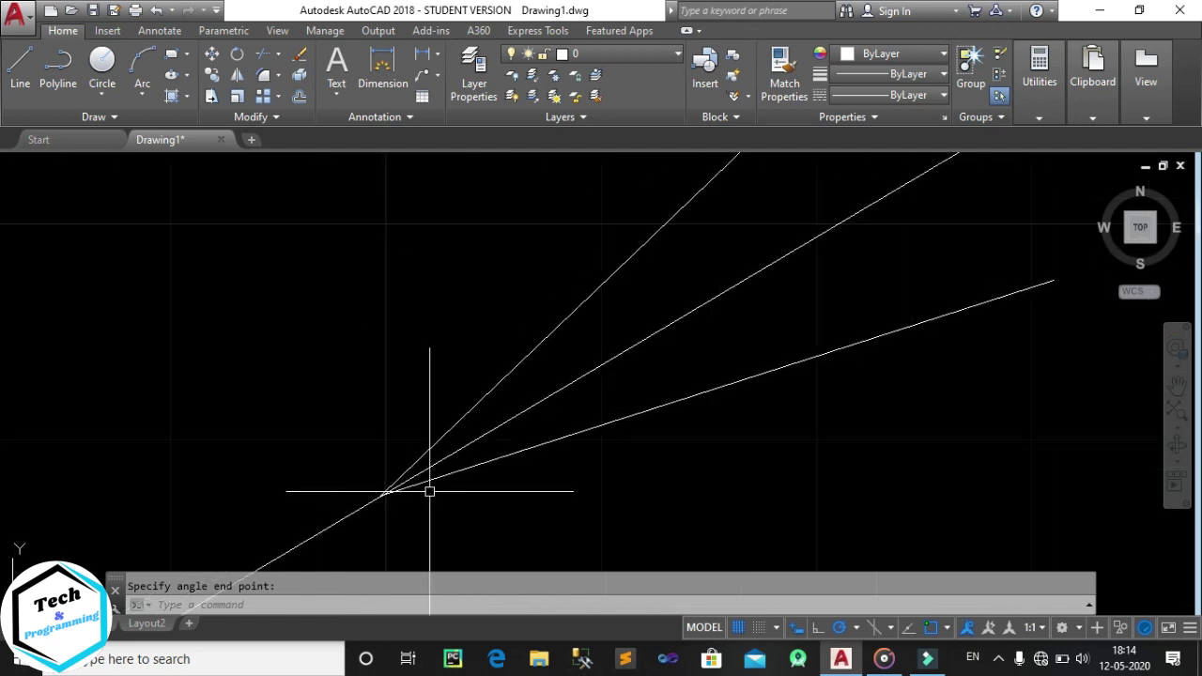
middle_drag(442, 472, 362, 429)
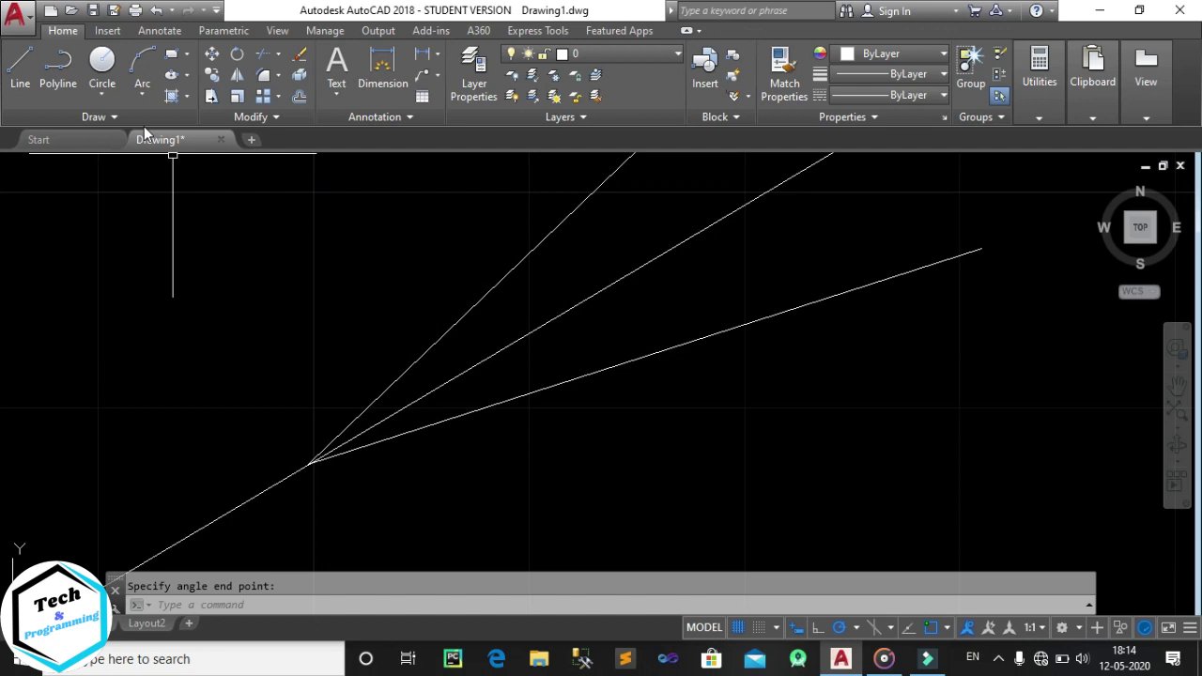
key(Escape)
key(F10)
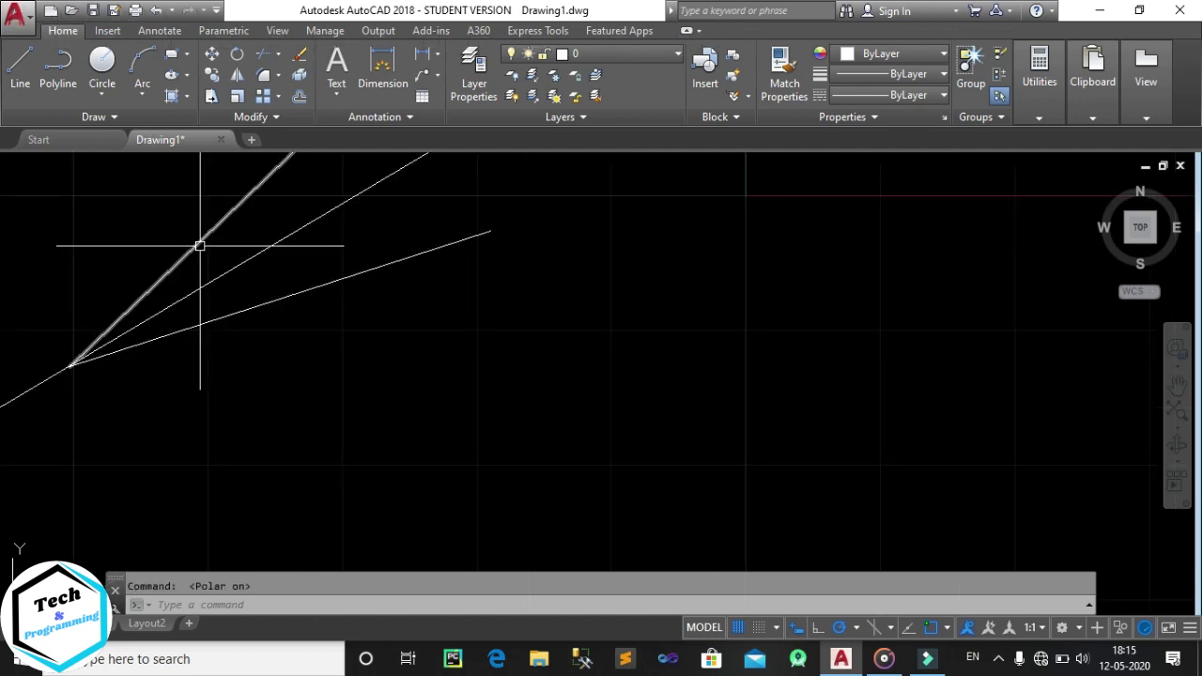
Draw 18 rays fanning out in all directions from one common start point
click(141, 117)
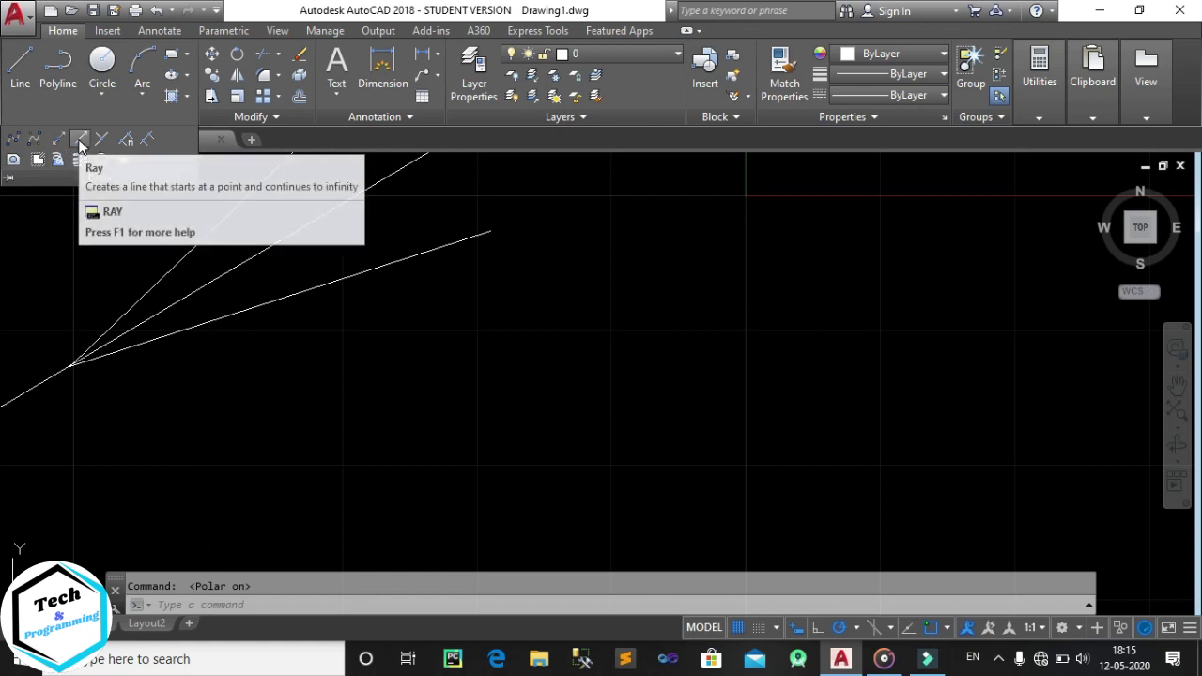
click(80, 141)
scroll(590, 438, down, 3)
middle_drag(590, 442, 363, 407)
click(364, 449)
click(483, 357)
click(611, 351)
click(638, 386)
click(639, 426)
click(611, 472)
click(566, 506)
click(536, 529)
click(529, 397)
click(455, 333)
click(416, 300)
click(383, 294)
click(348, 288)
click(372, 291)
click(431, 284)
click(446, 290)
click(498, 322)
click(560, 443)
click(558, 483)
key(Escape)
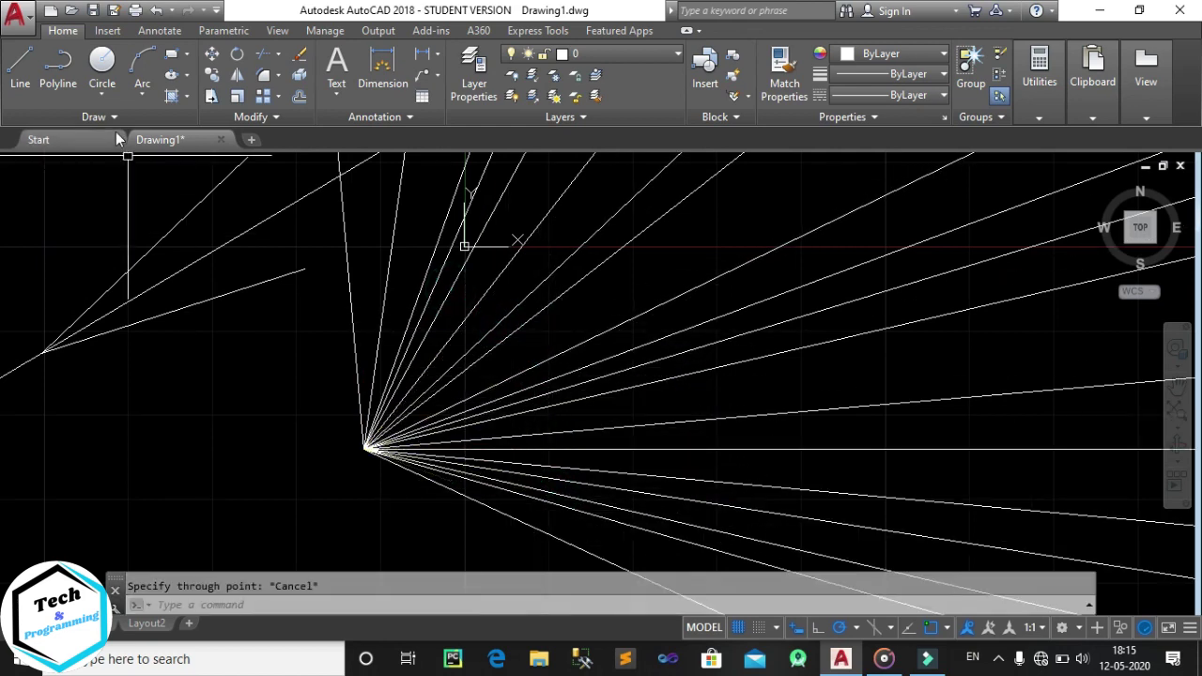
click(101, 116)
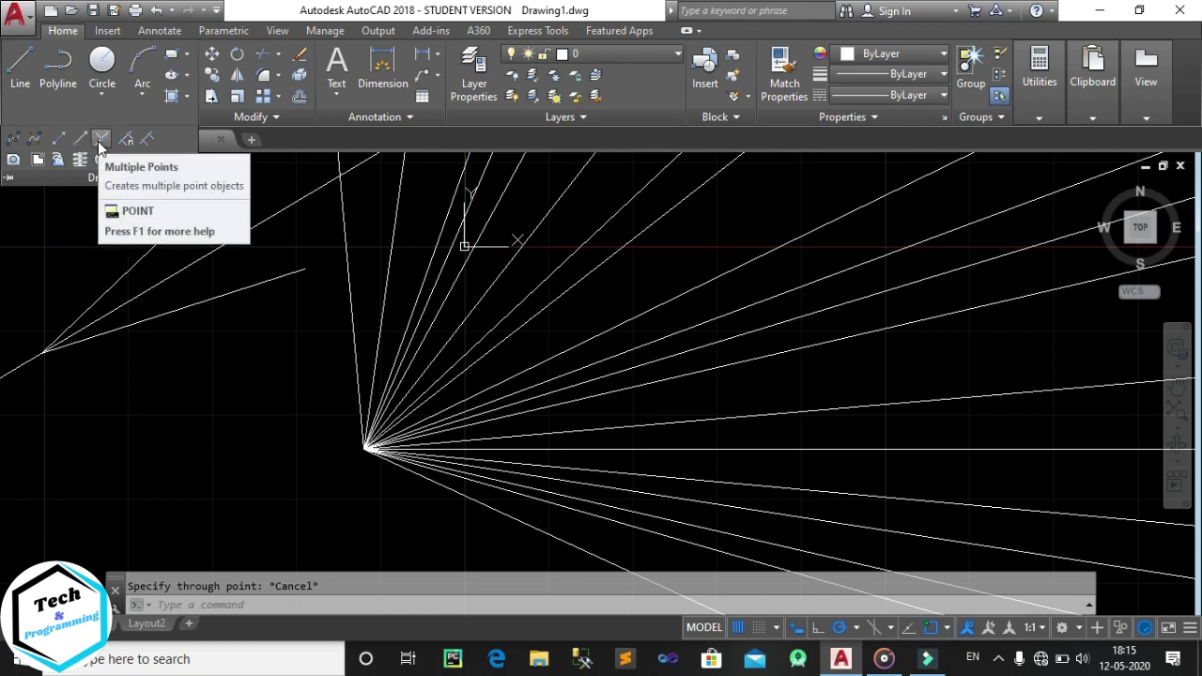
Place nine point objects scattered across the empty space beside the ray fan
click(100, 140)
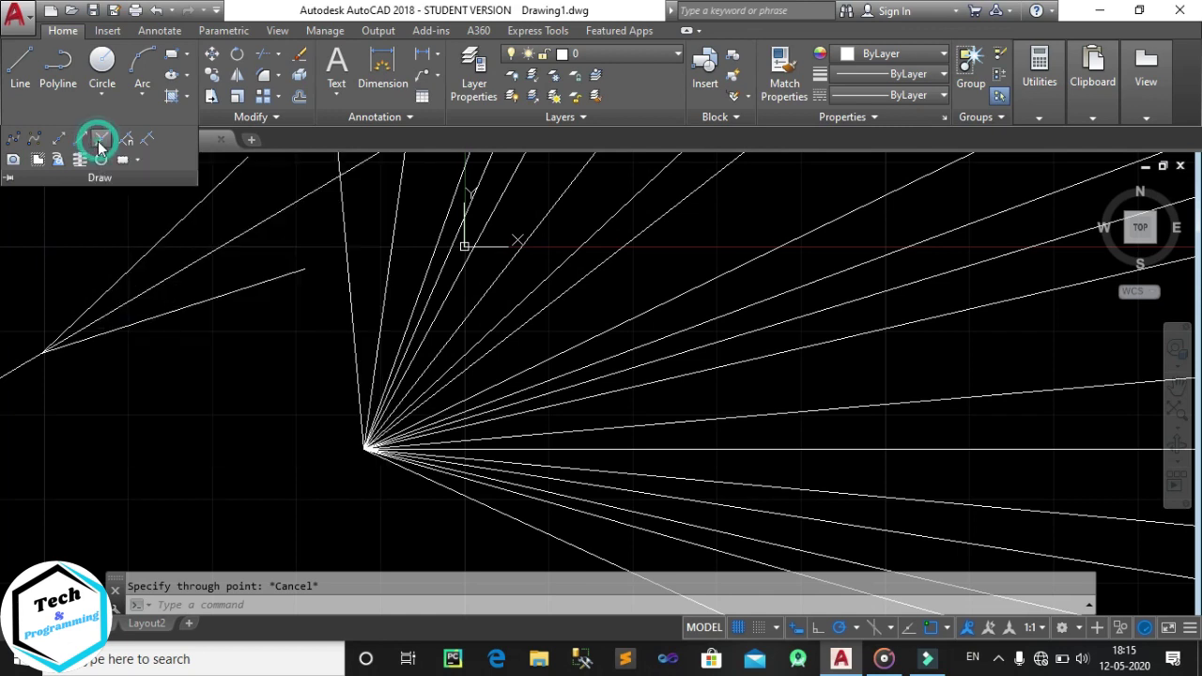
middle_drag(258, 479, 655, 216)
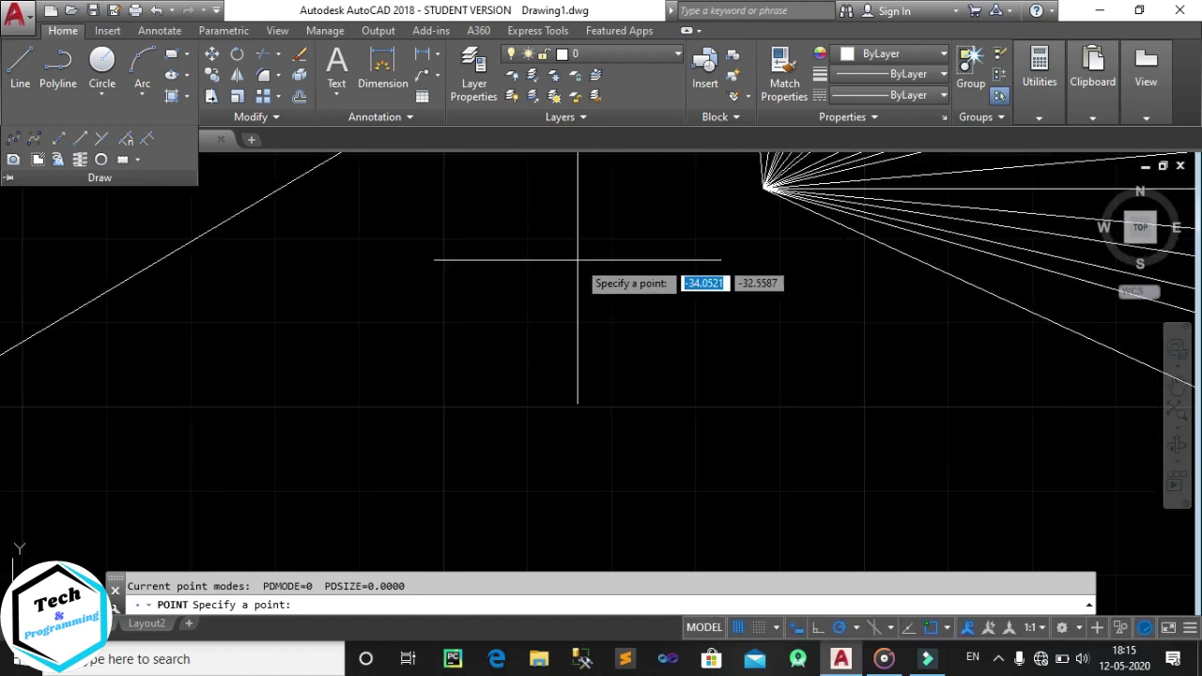
click(671, 362)
click(649, 471)
click(439, 458)
click(395, 342)
click(410, 277)
click(374, 446)
click(235, 457)
click(140, 431)
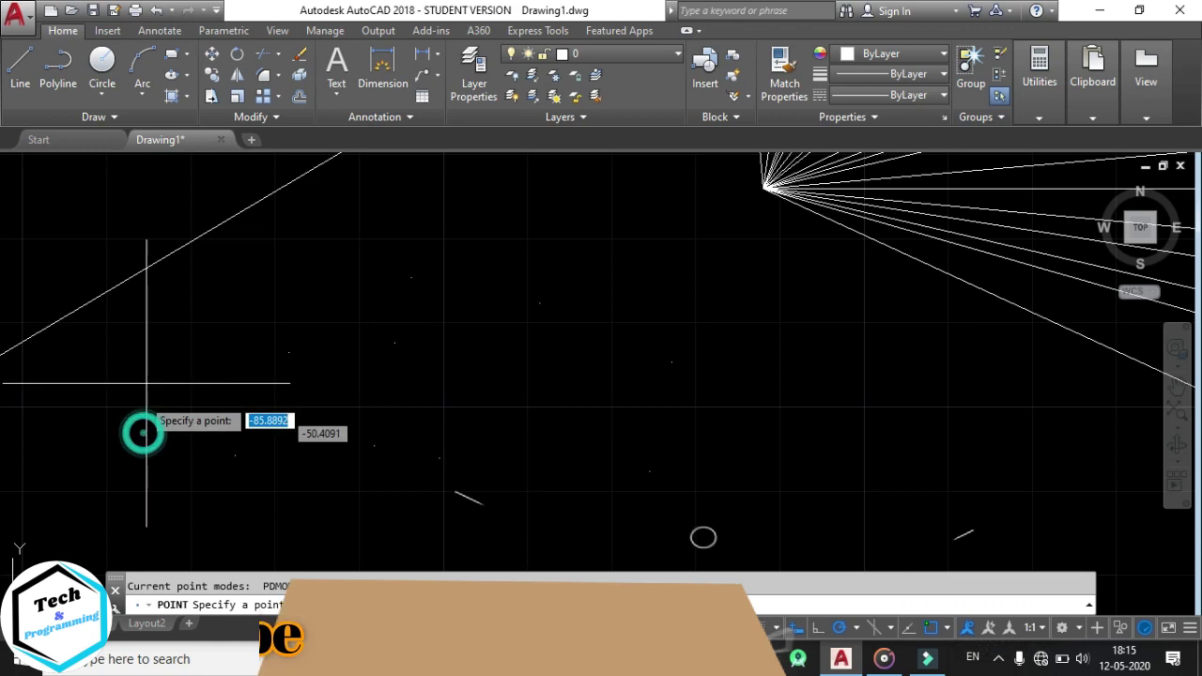
click(233, 328)
key(Escape)
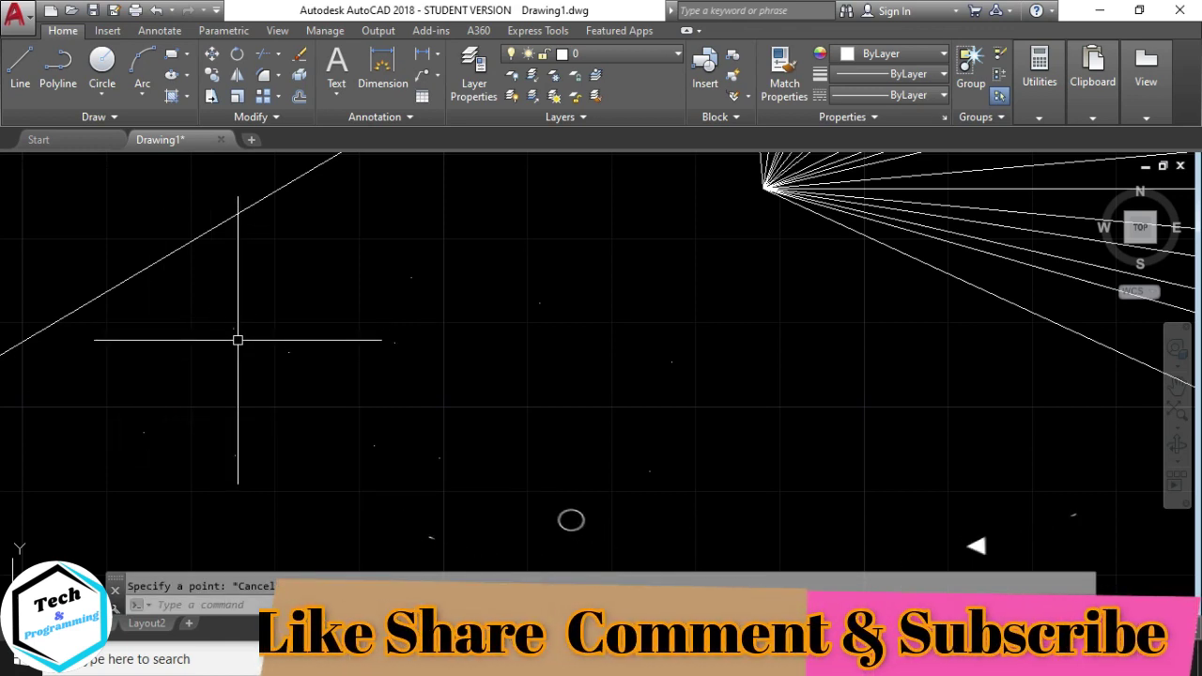
Set the point style to the square-with-cross marker at 5% size
click(1041, 119)
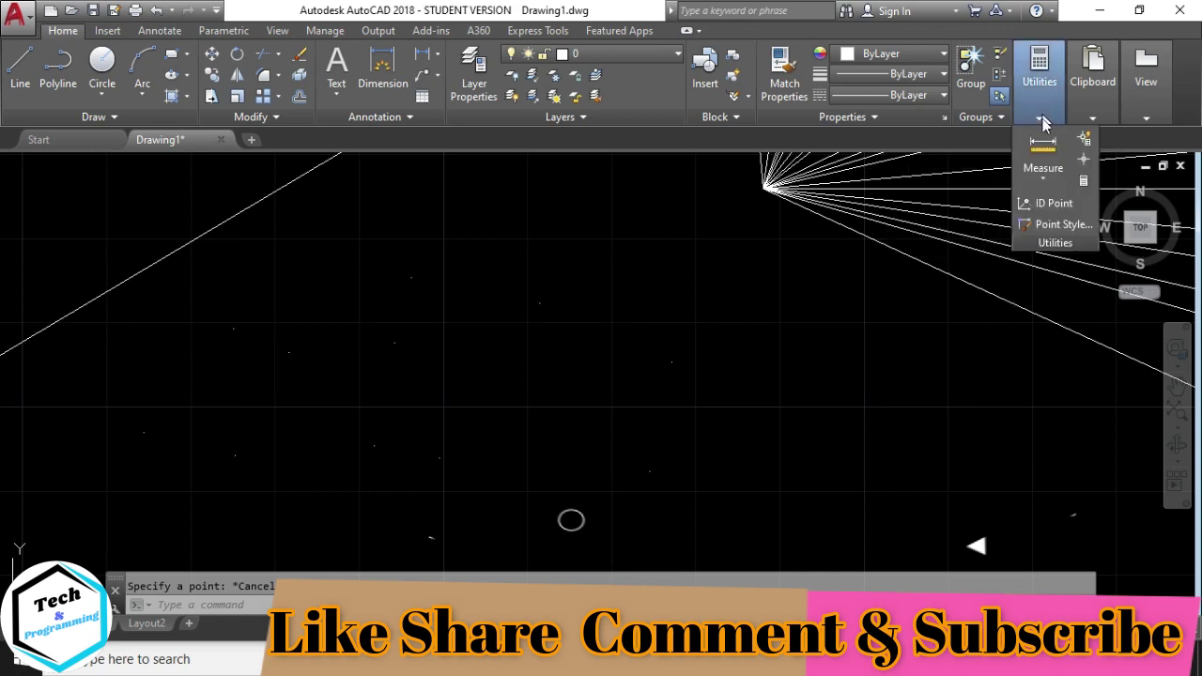
click(1058, 234)
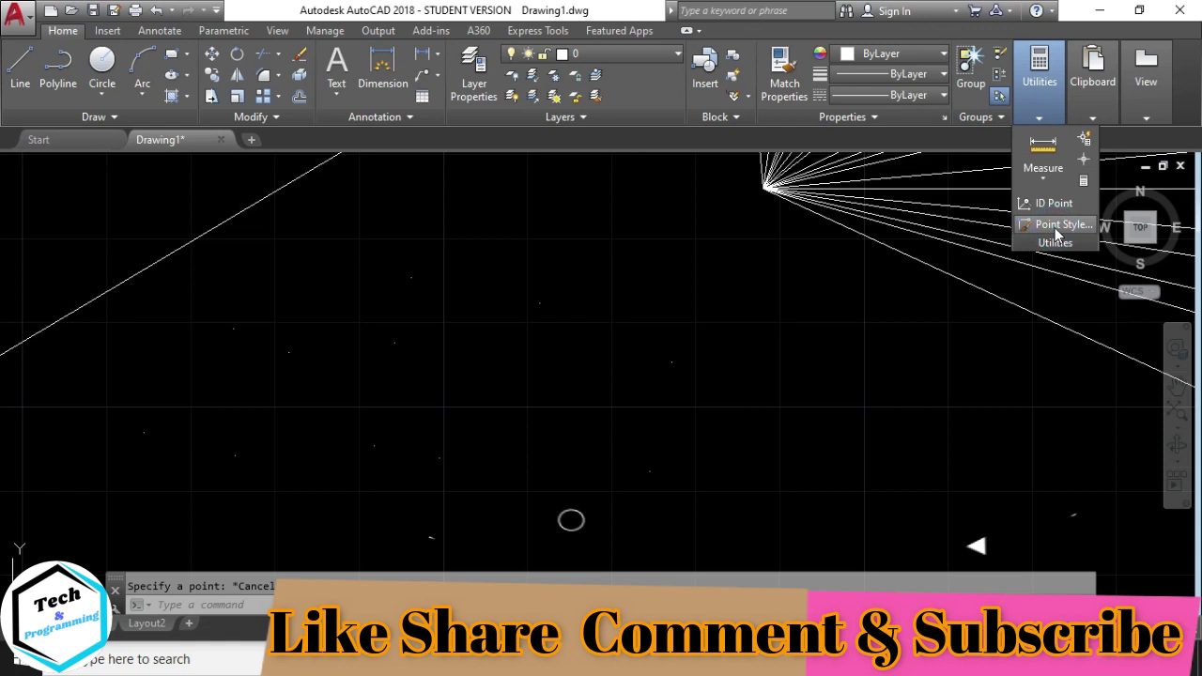
click(1058, 234)
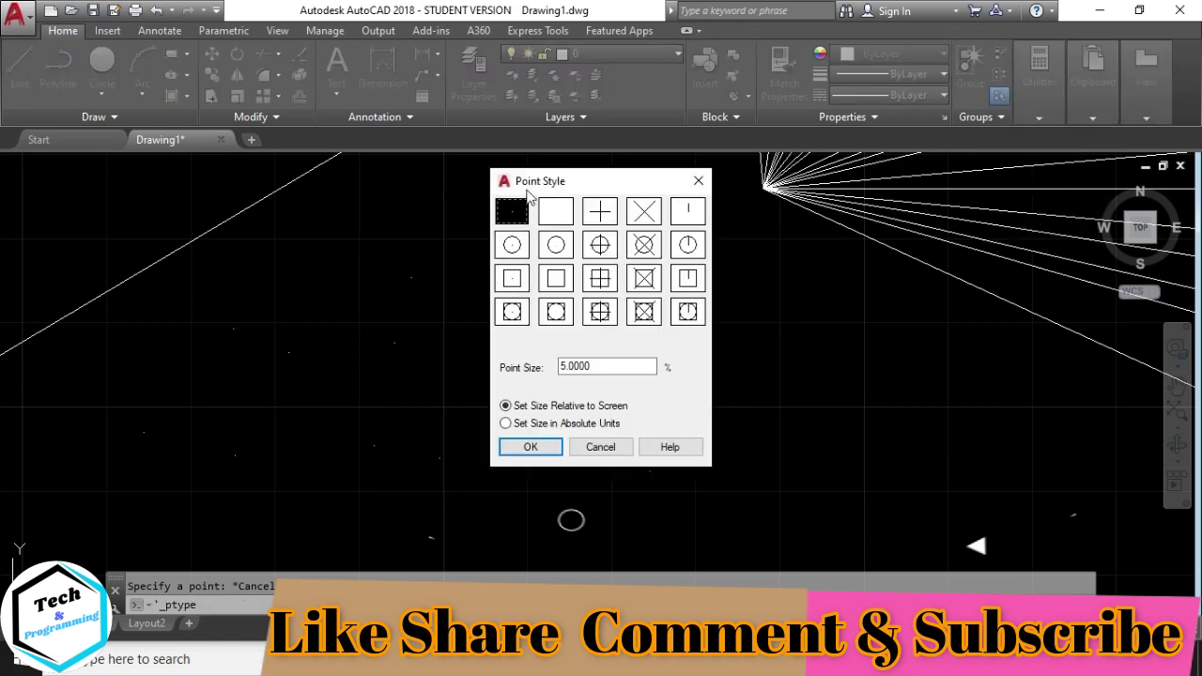
click(644, 311)
click(644, 278)
click(645, 244)
click(688, 246)
click(687, 311)
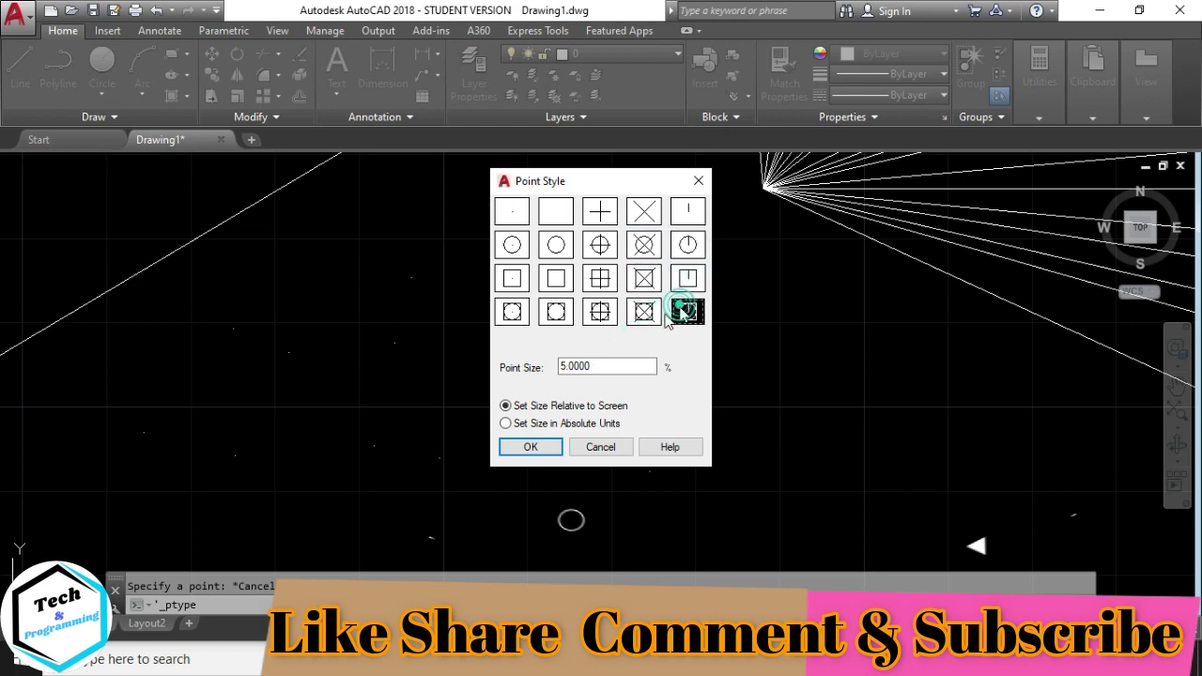
click(600, 311)
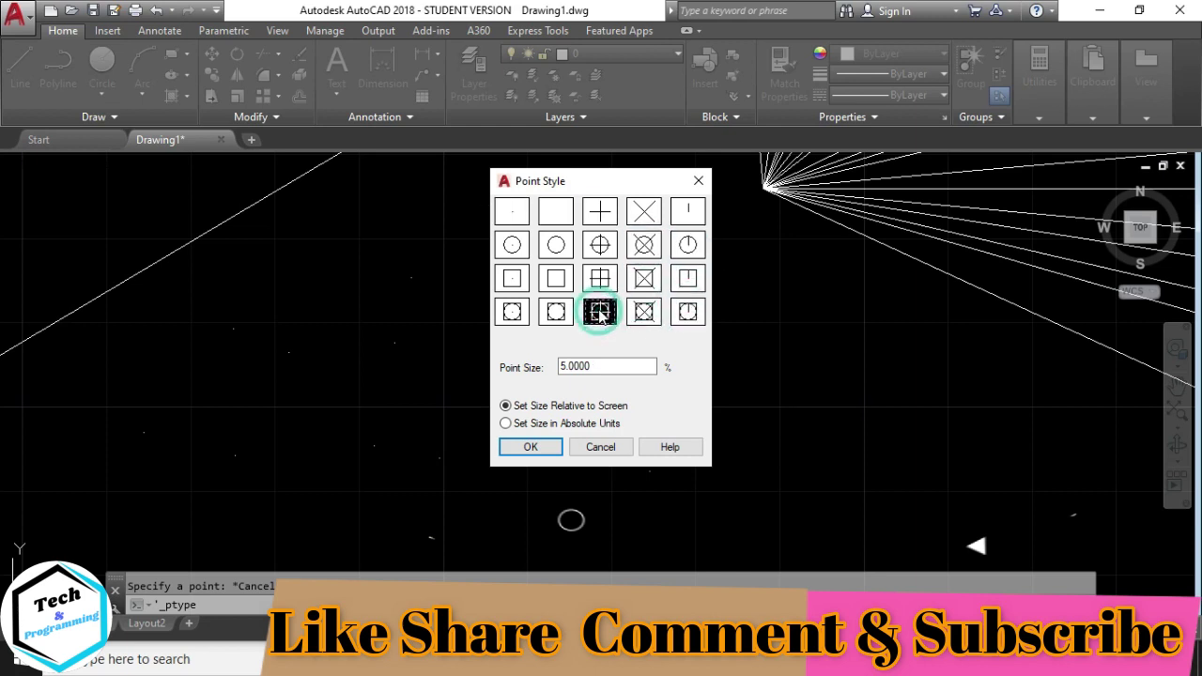
click(532, 447)
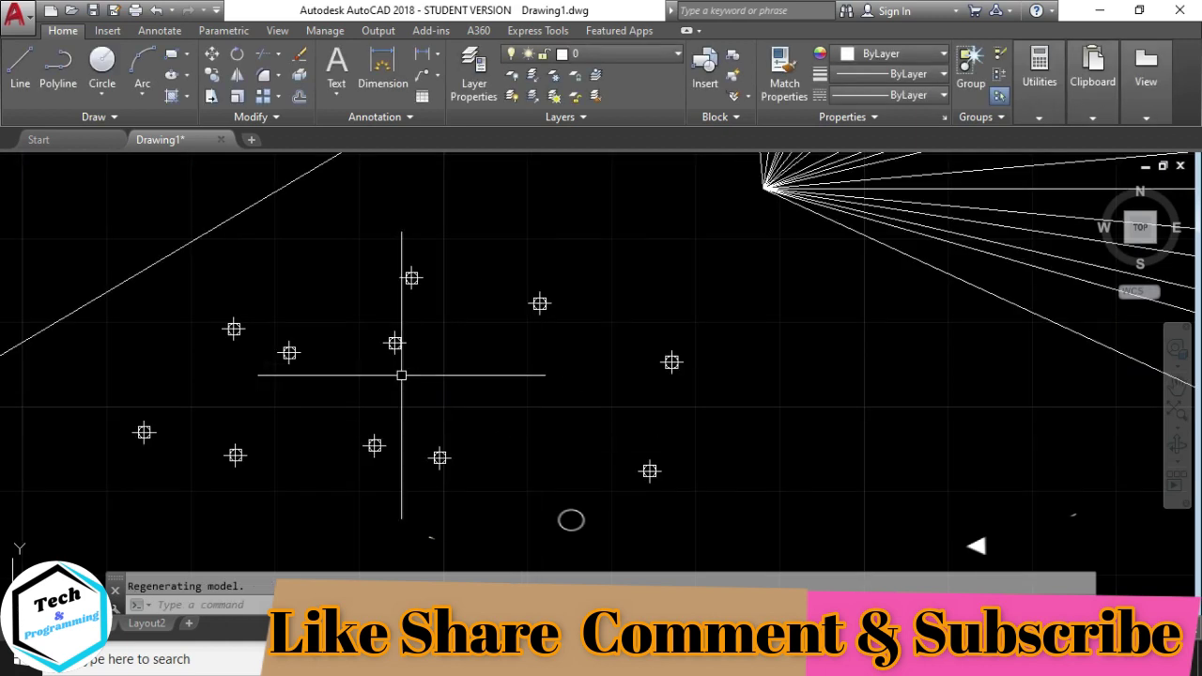
Zoom out to show all 33 objects, then select them with Ctrl+A and delete them
scroll(399, 371, up, 3)
scroll(389, 319, down, 2)
scroll(544, 315, down, 2)
scroll(780, 309, down, 2)
scroll(855, 287, down, 2)
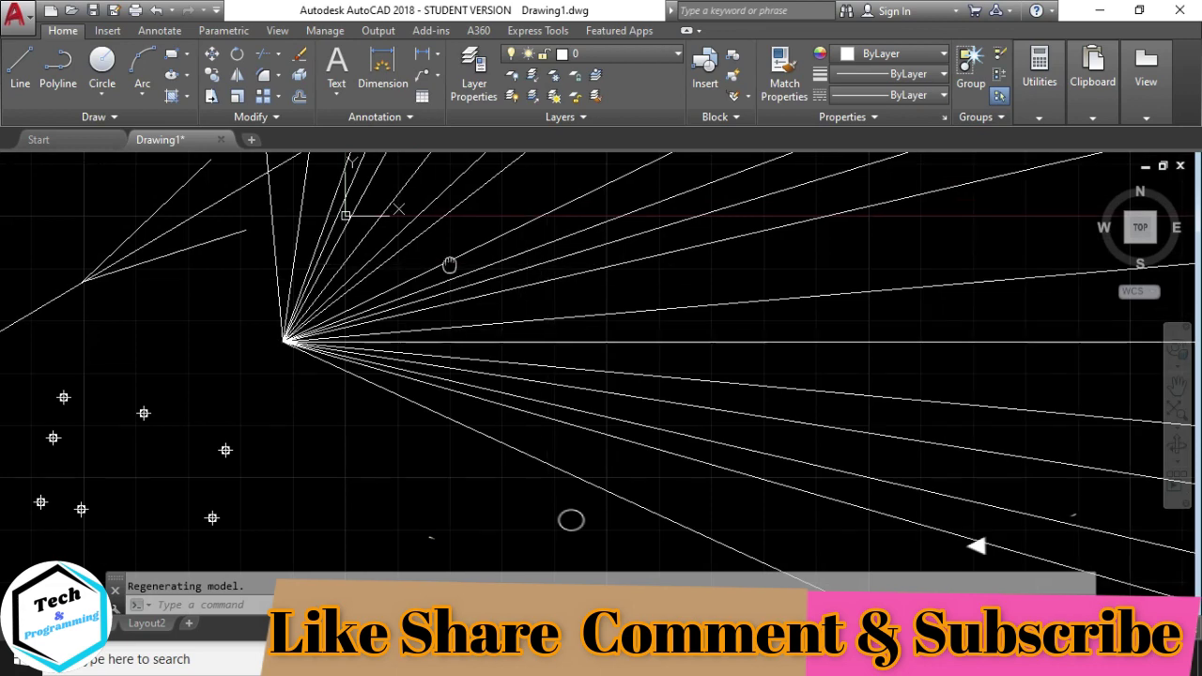
middle_drag(376, 201, 510, 456)
scroll(510, 457, up, 2)
scroll(464, 229, down, 4)
middle_drag(464, 229, 1039, 386)
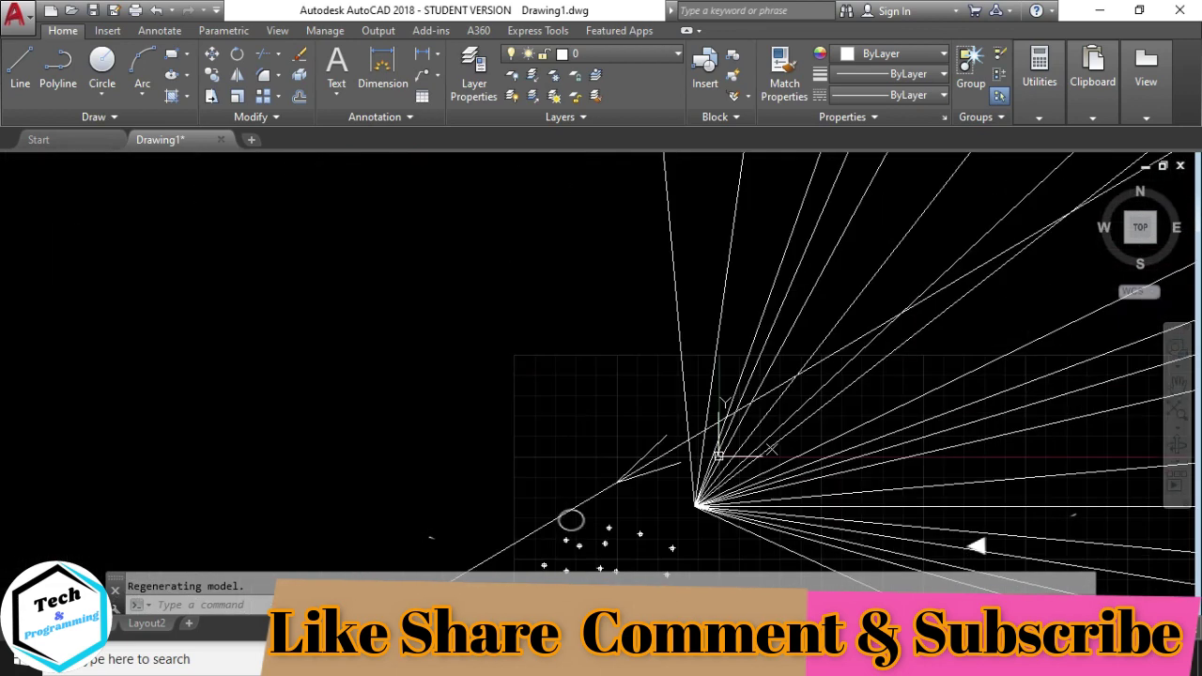
key(ctrl+a)
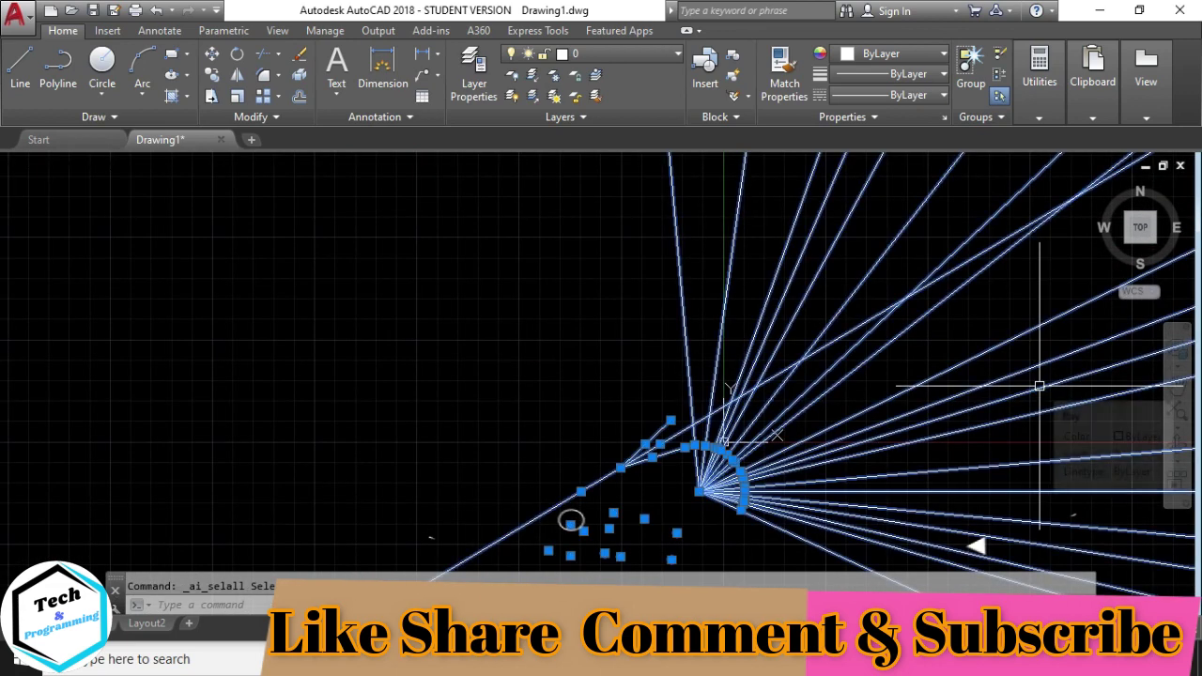
key(Delete)
middle_drag(811, 477, 786, 422)
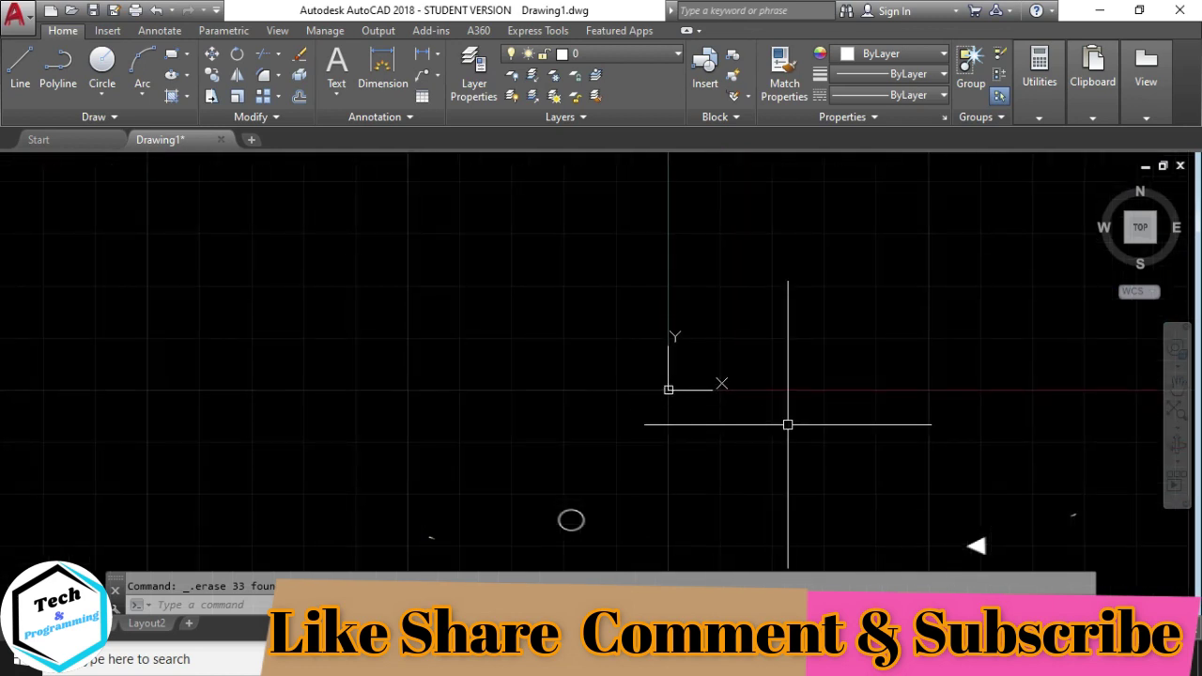
click(113, 116)
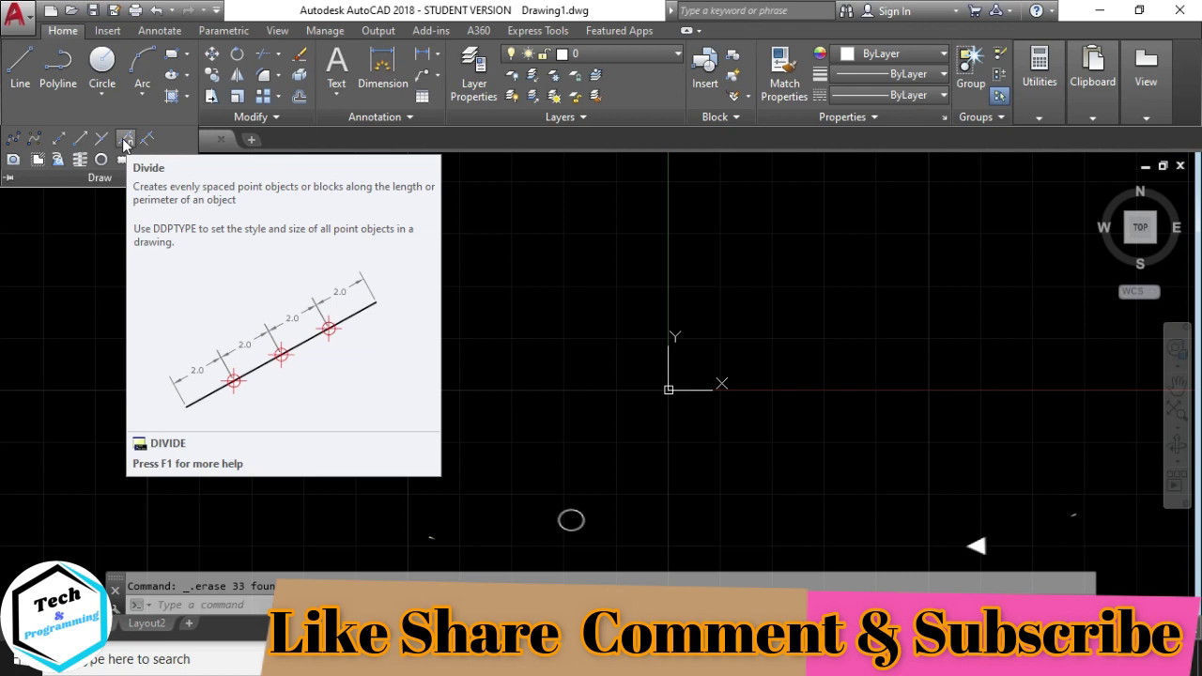
Draw a circle with radius 20
click(102, 62)
click(302, 342)
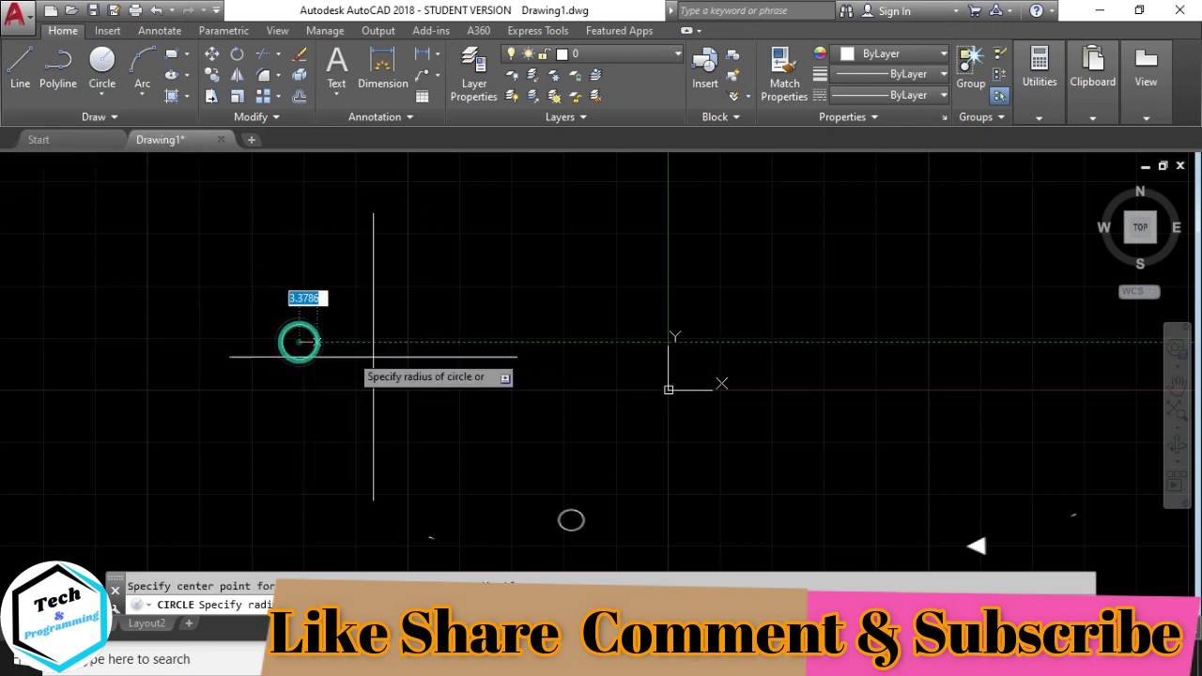
text(20)
key(Return)
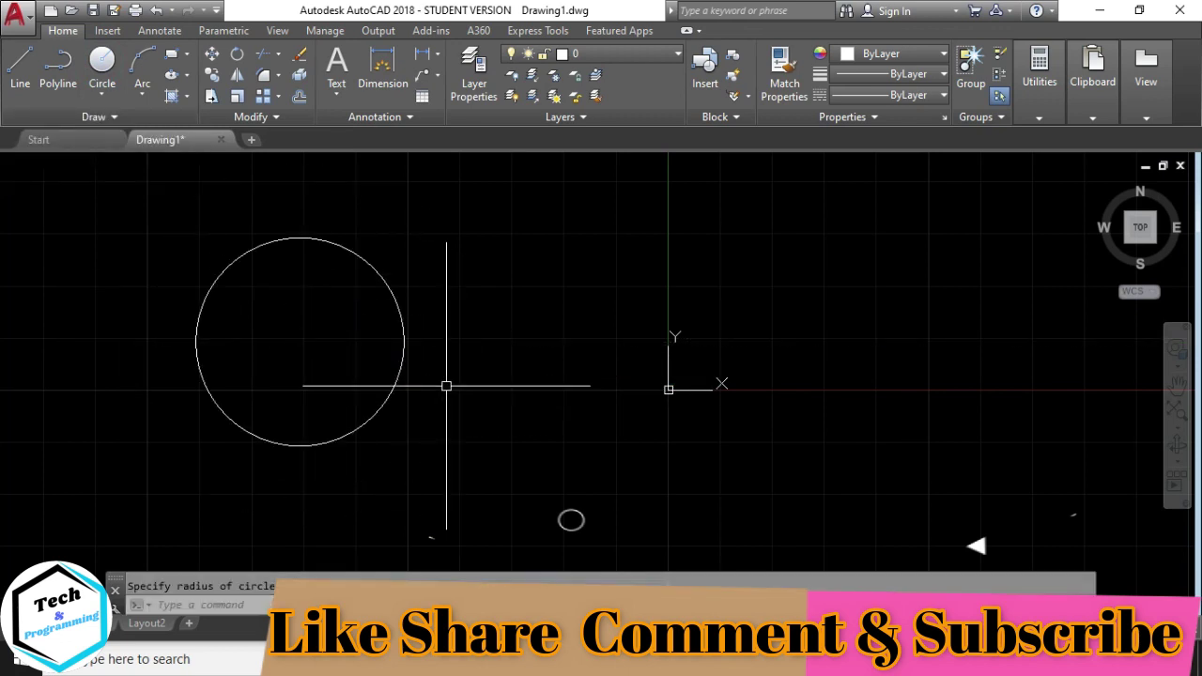
scroll(372, 322, up, 2)
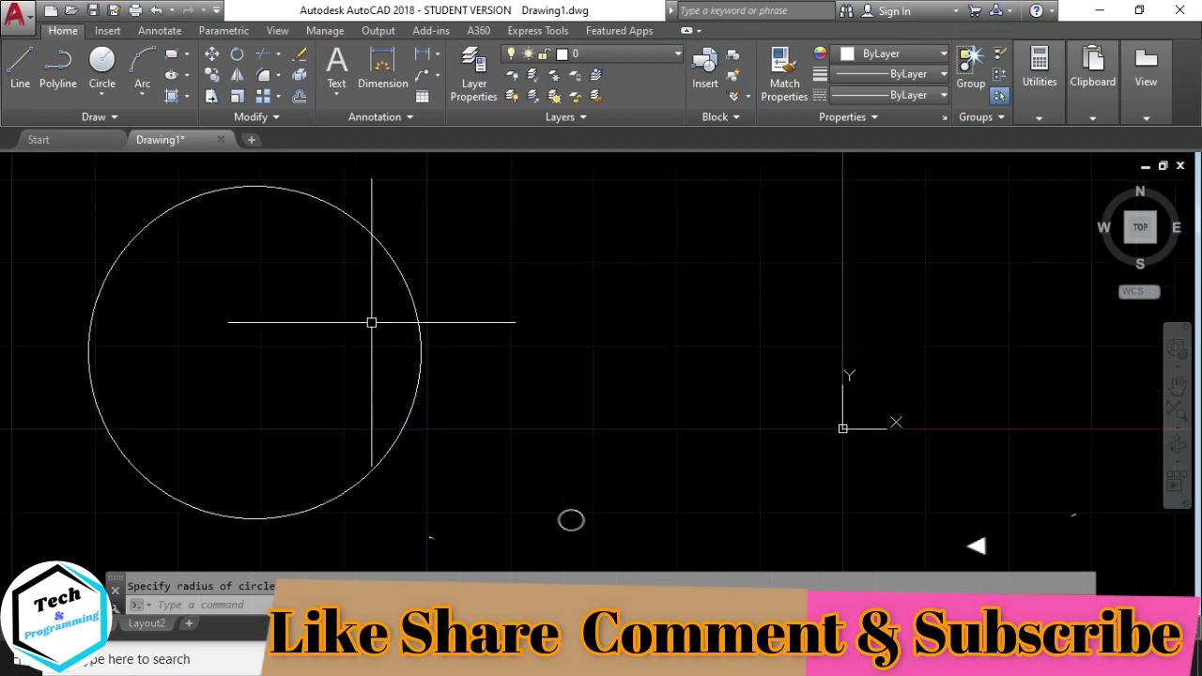
Divide the circle into five equal parts marked by points
click(94, 118)
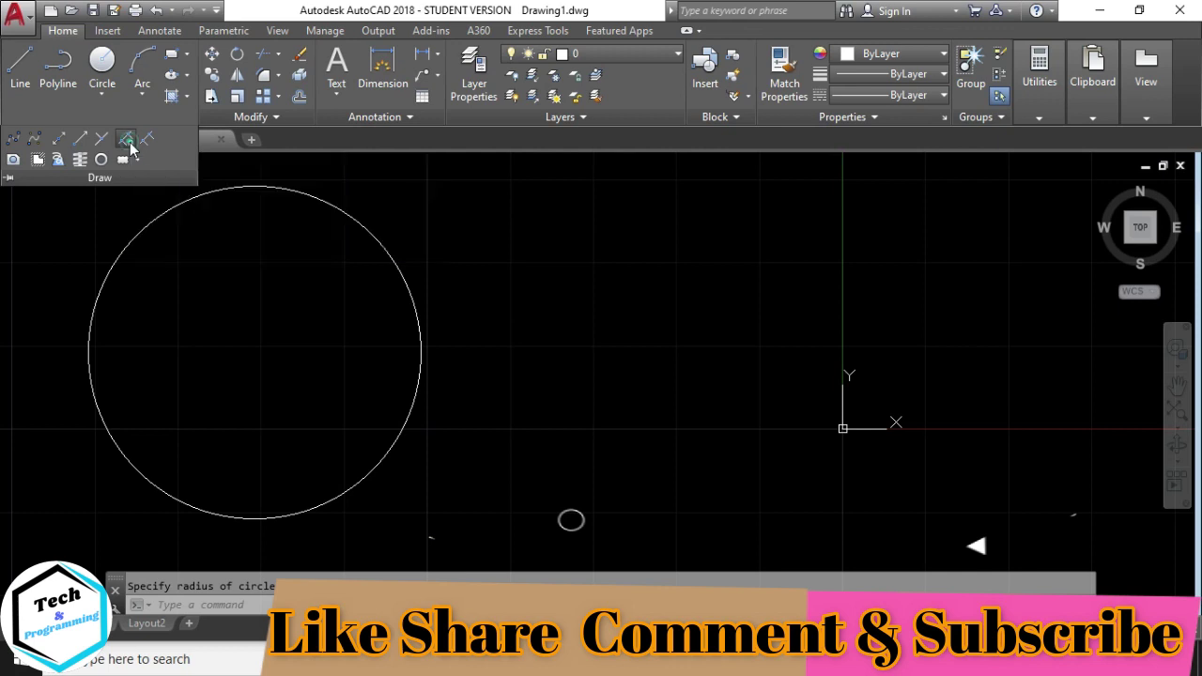
click(127, 139)
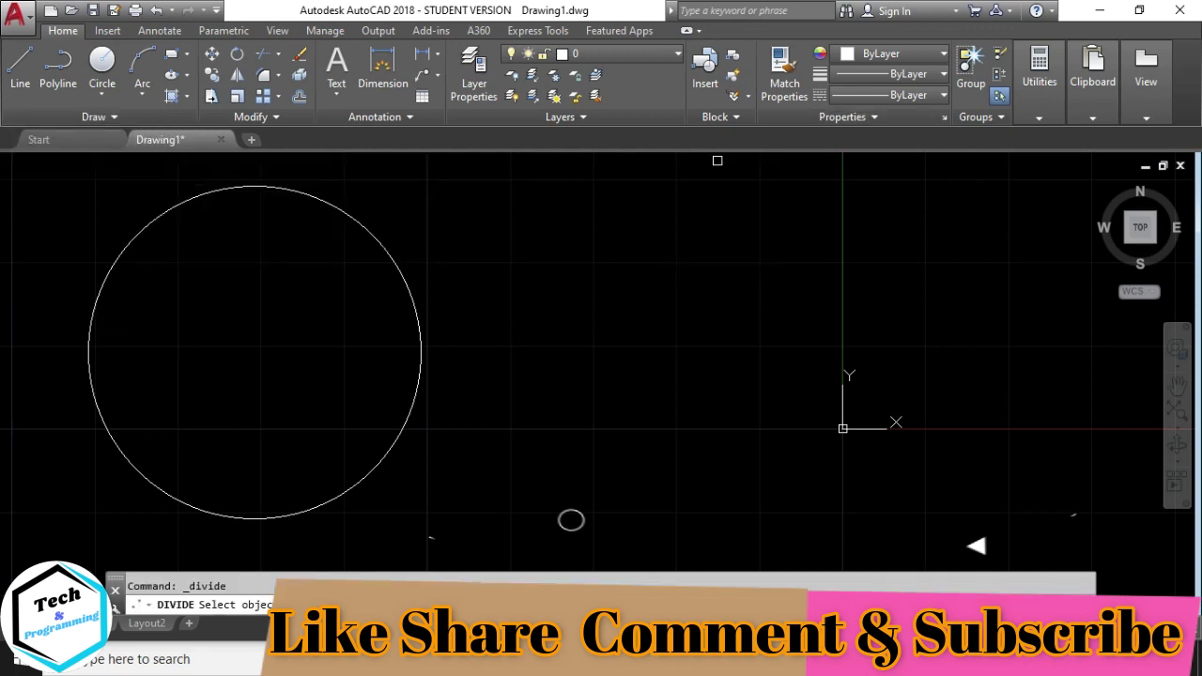
click(402, 281)
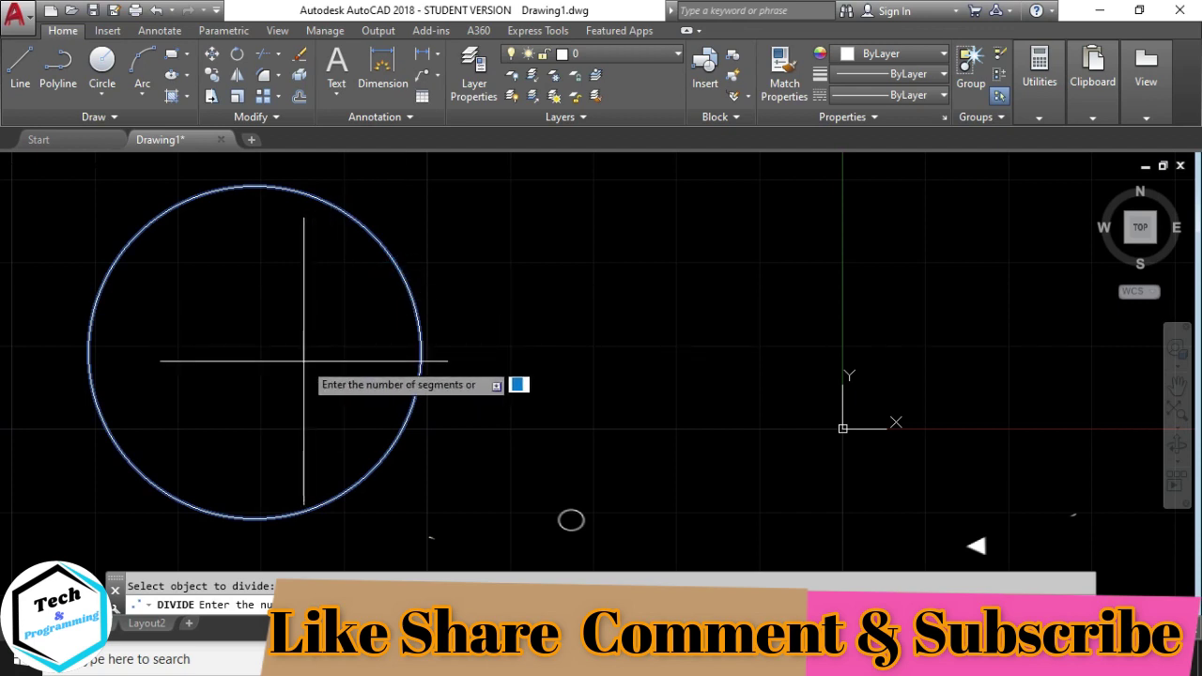
text(5)
key(Return)
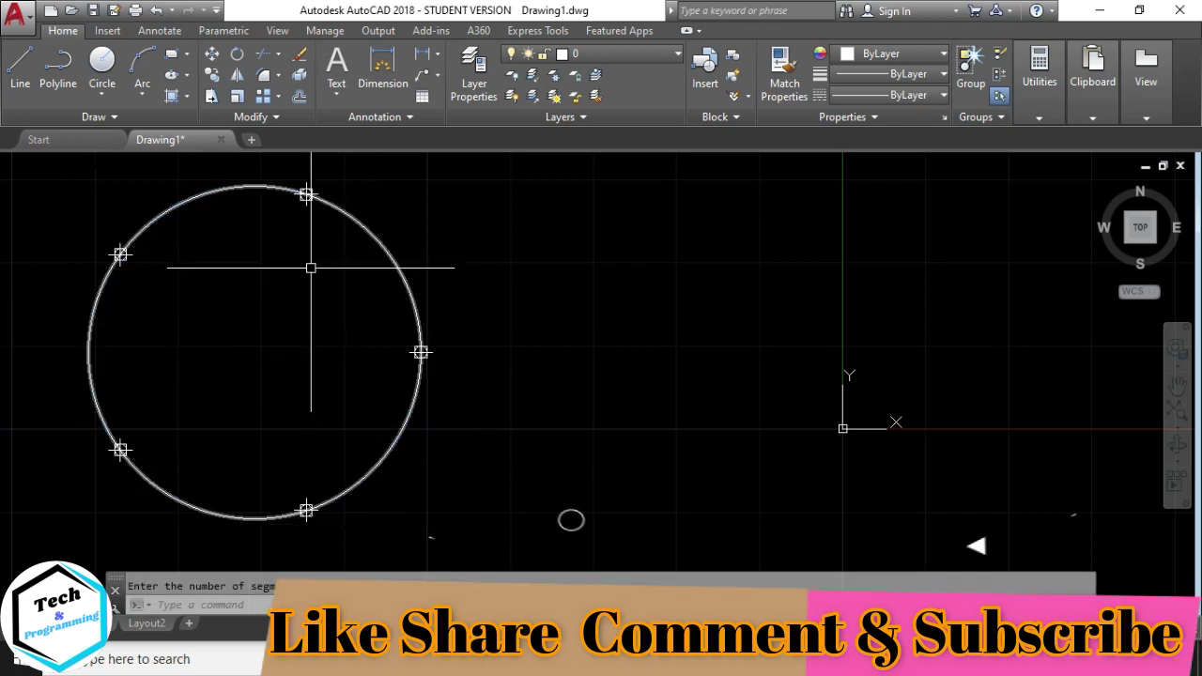
Draw a sloping straight line to the right of the circle
click(21, 73)
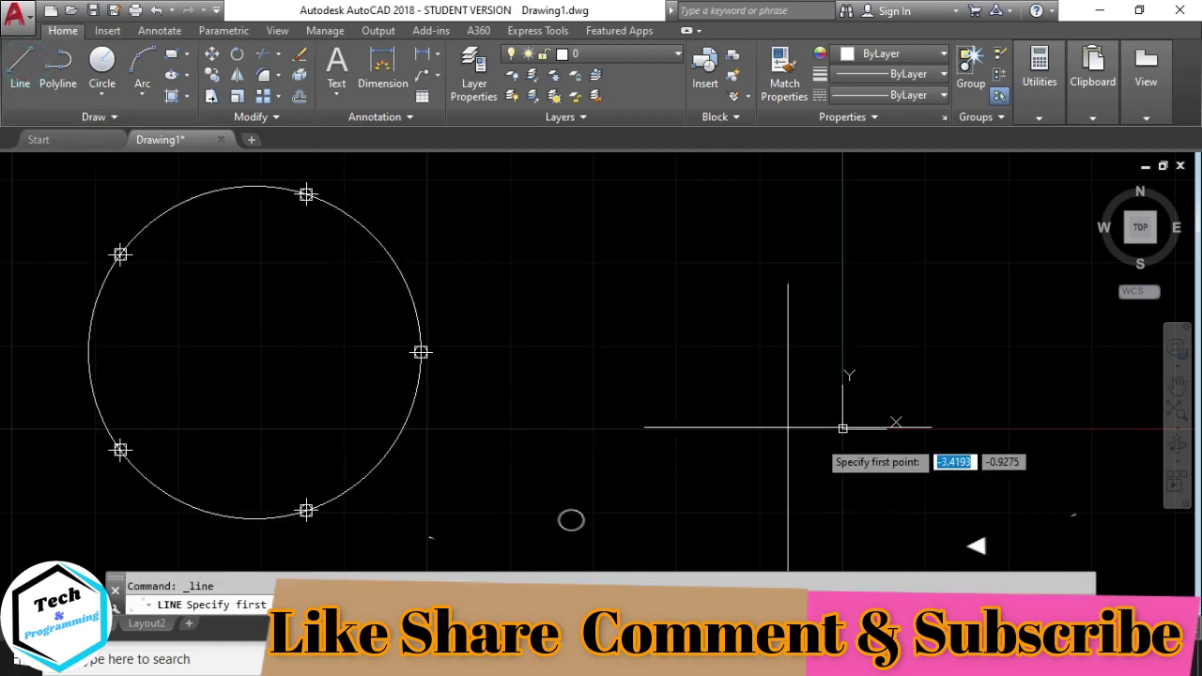
click(495, 263)
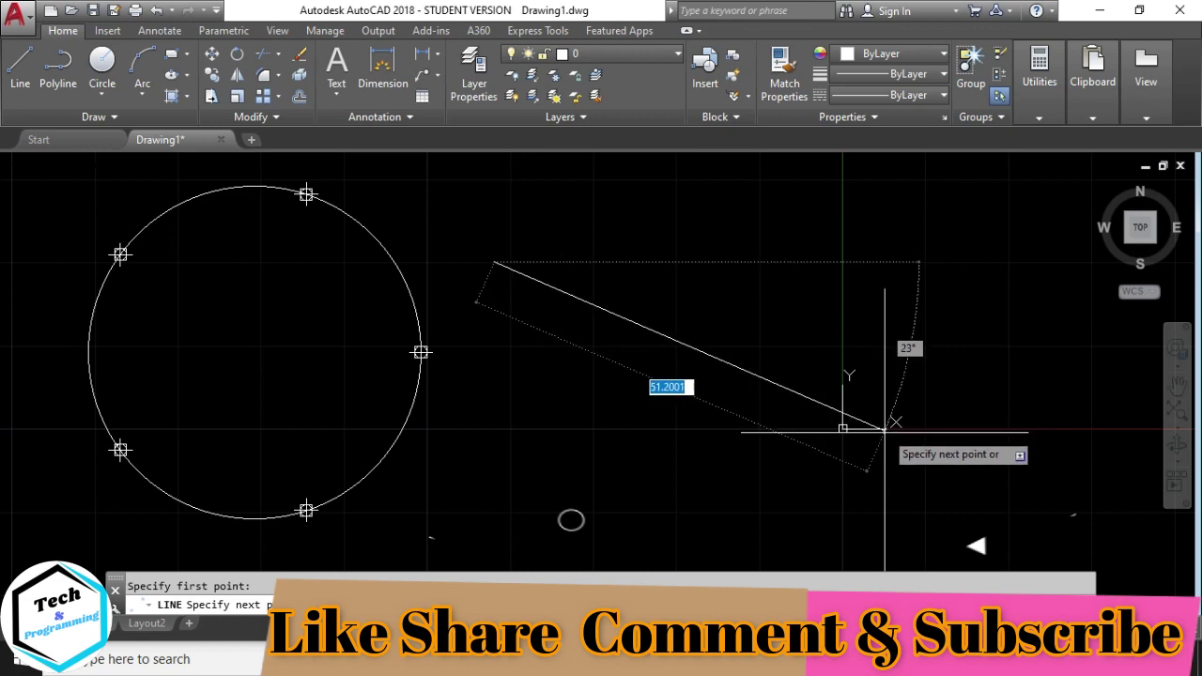
click(980, 419)
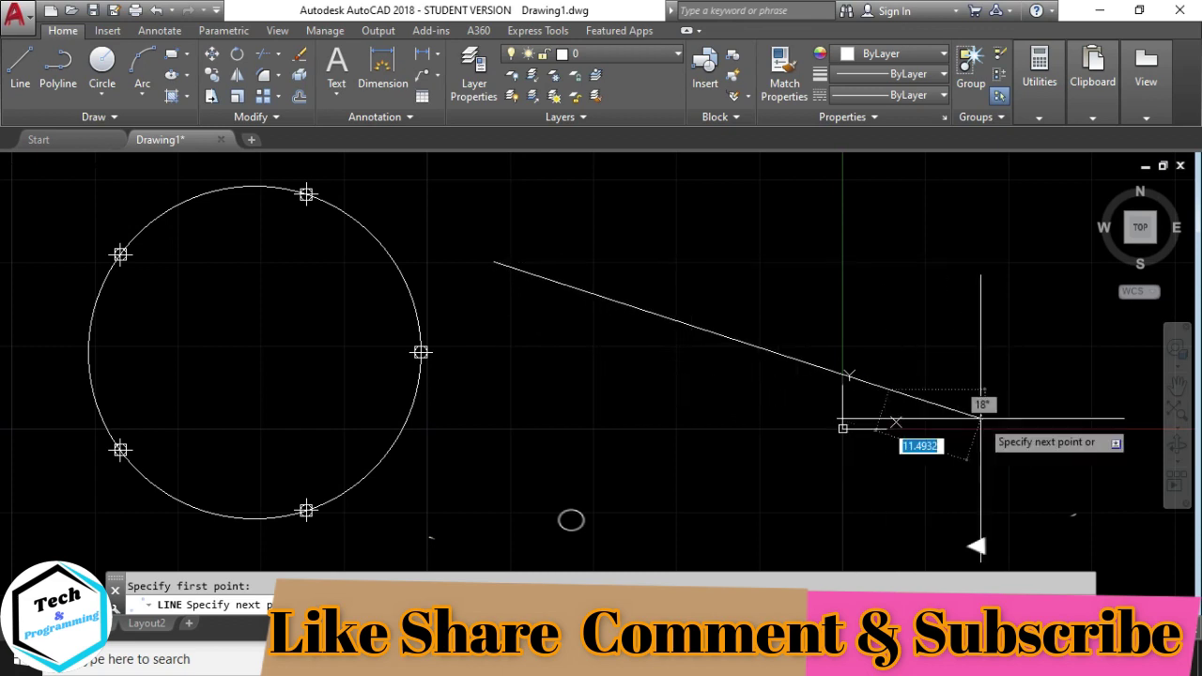
key(Escape)
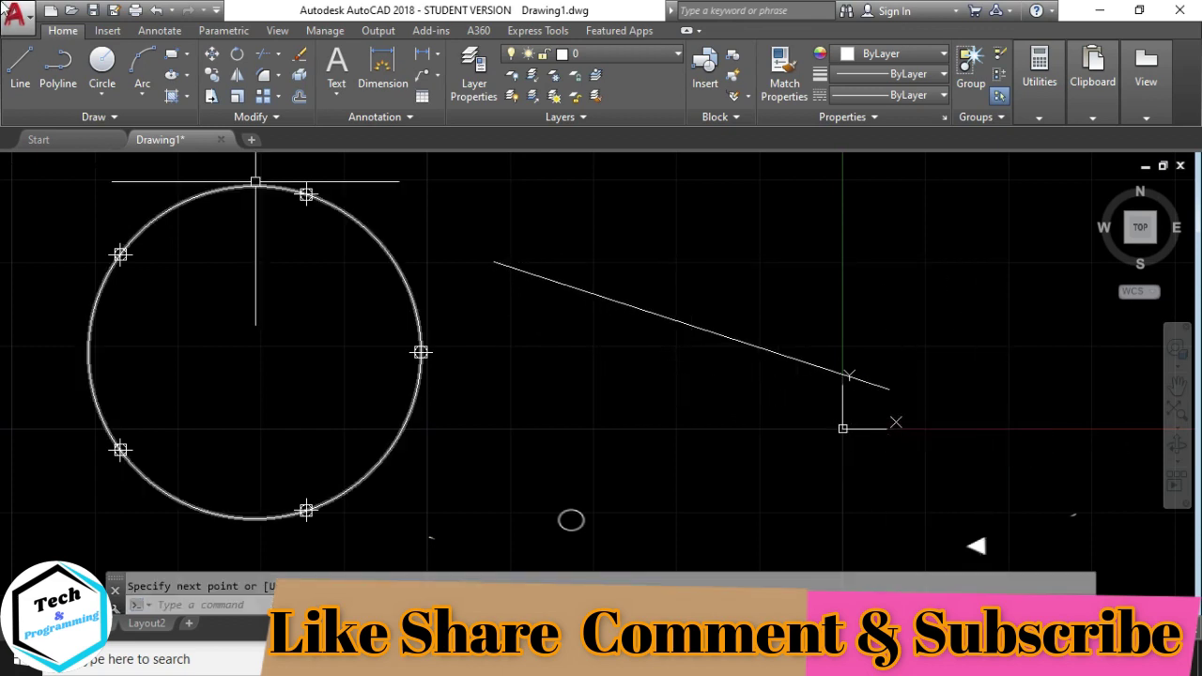
Divide the sloping line into 3 equal parts and frame both objects in view
click(134, 118)
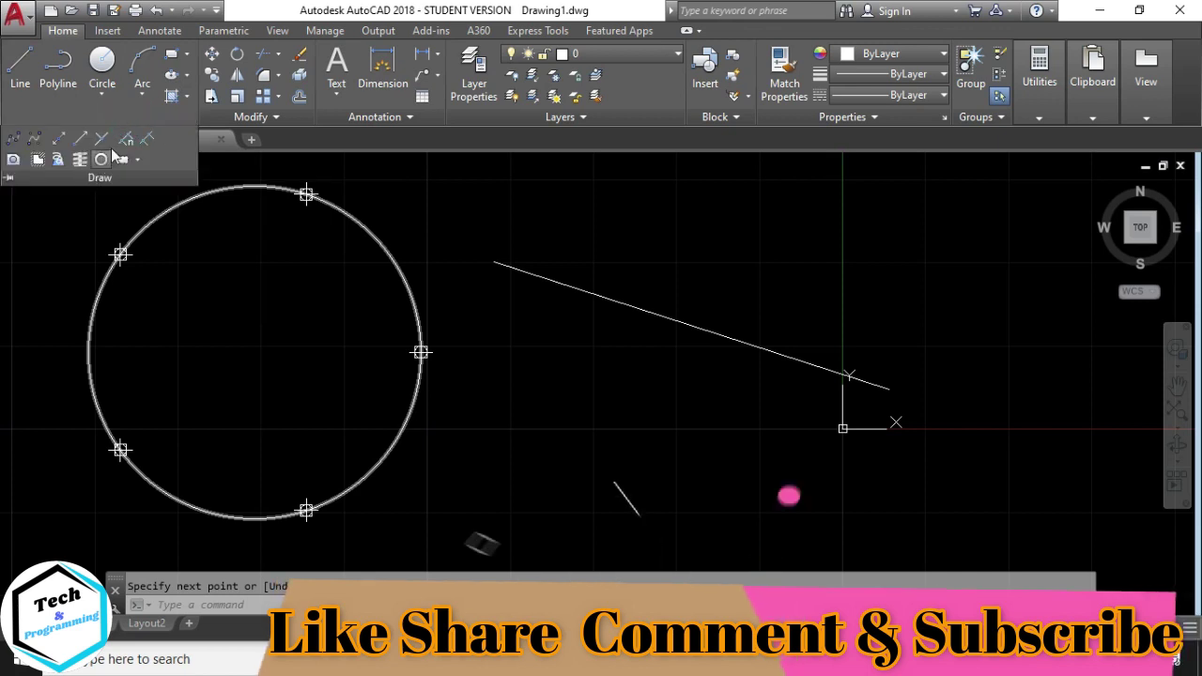
click(126, 139)
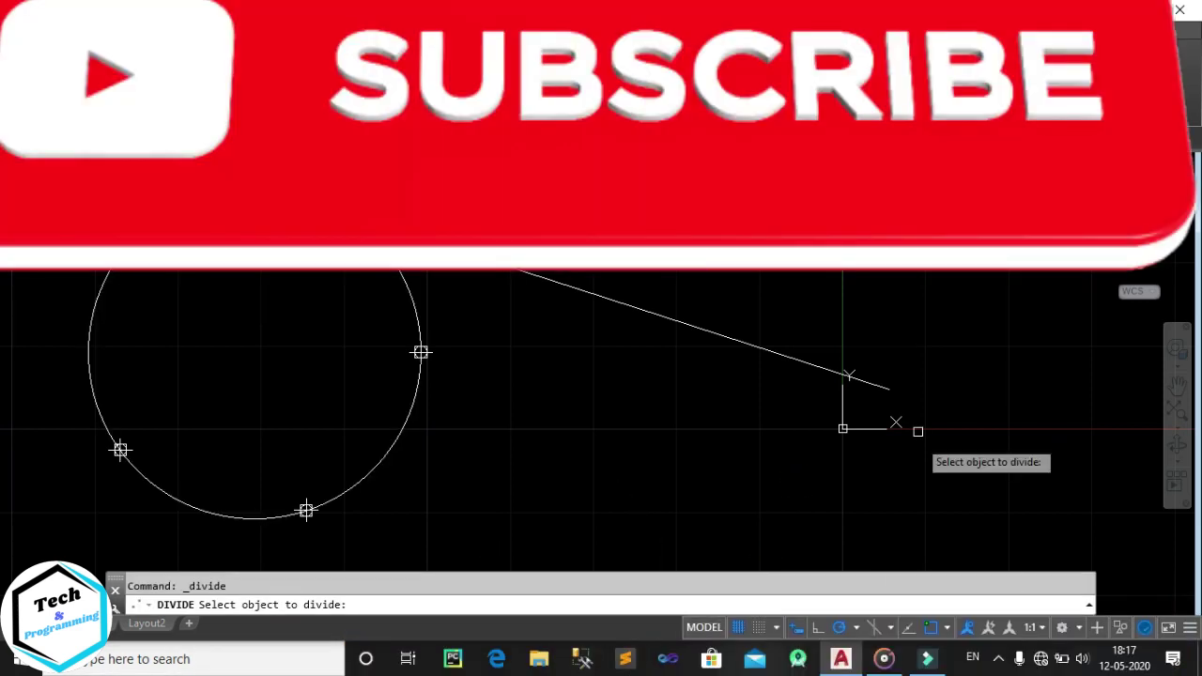
click(763, 347)
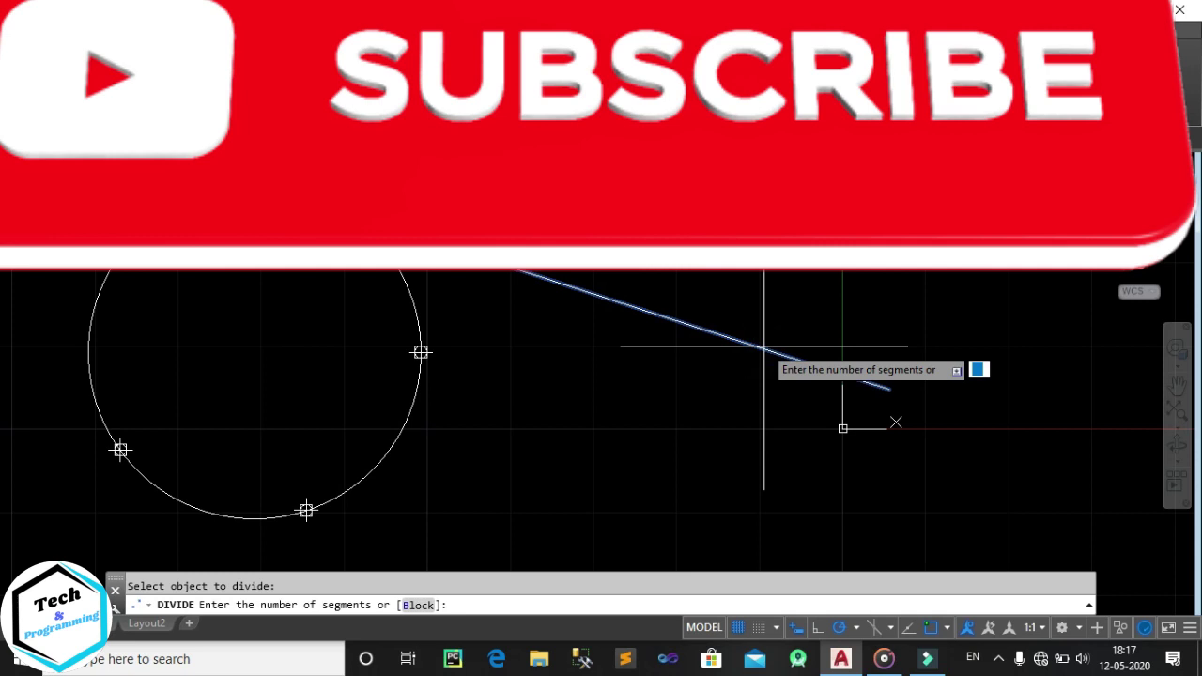
text(3)
key(Return)
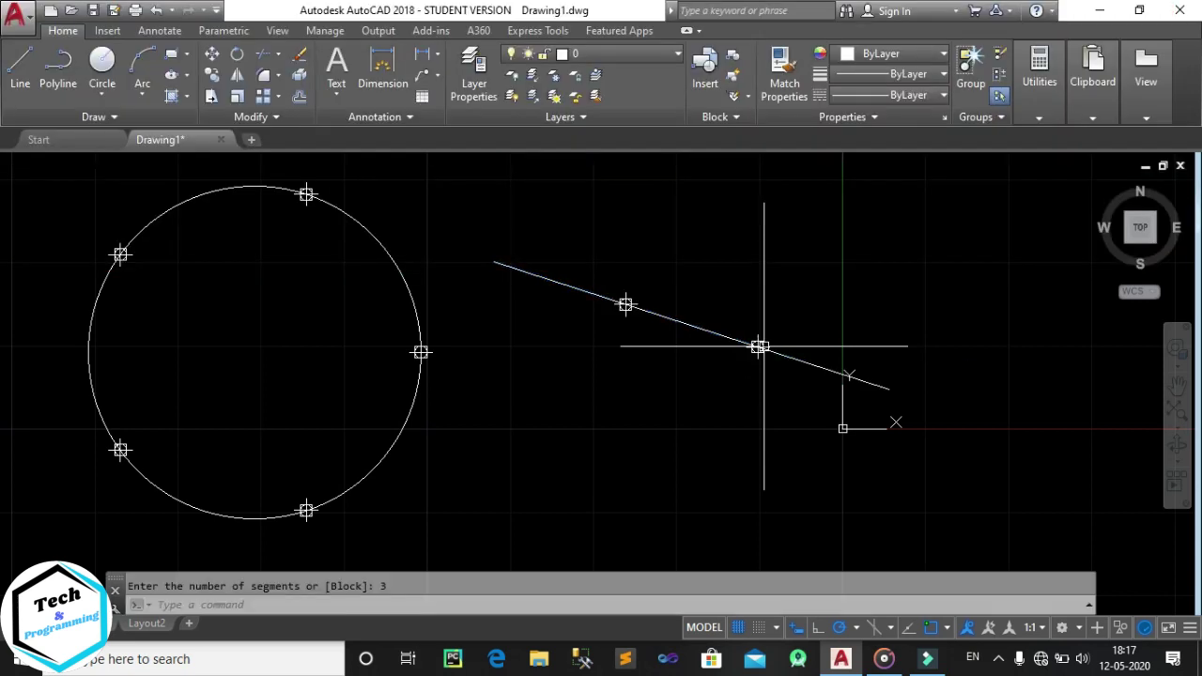
scroll(772, 345, up, 2)
middle_drag(772, 325, 547, 395)
scroll(633, 370, down, 2)
mouse_move(633, 370)
middle_down()
mouse_move(593, 311)
mouse_move(693, 312)
middle_up()
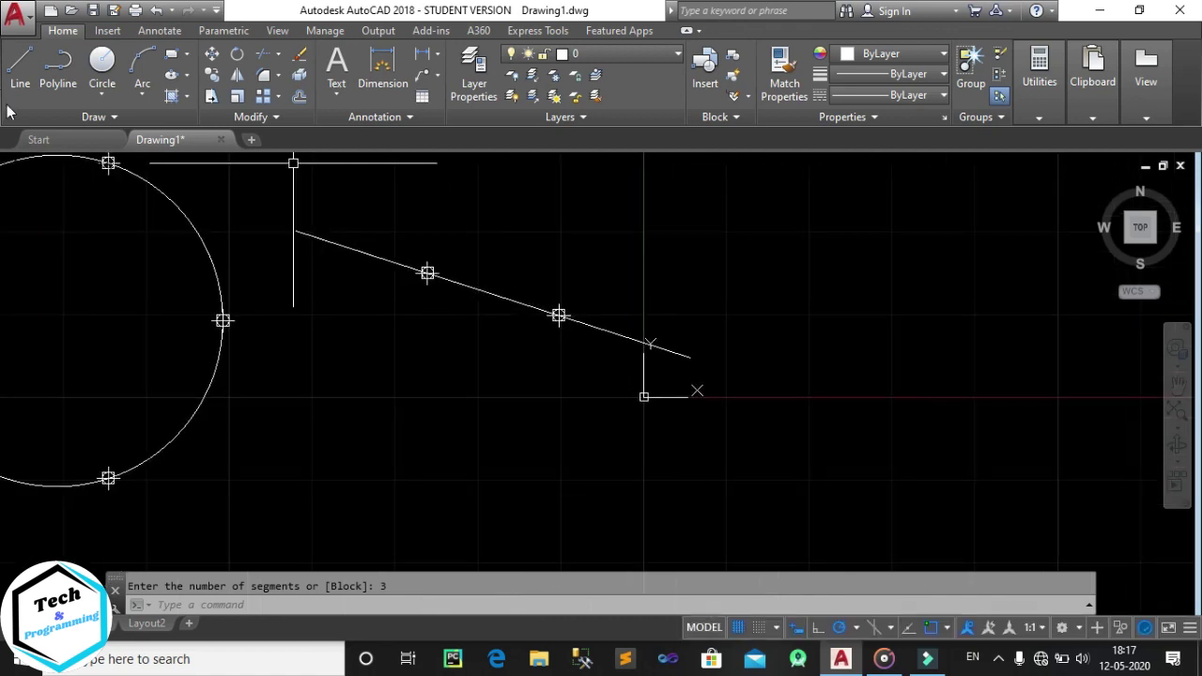
Expand the Draw panel slide-out to reveal the extra drawing tools
click(111, 116)
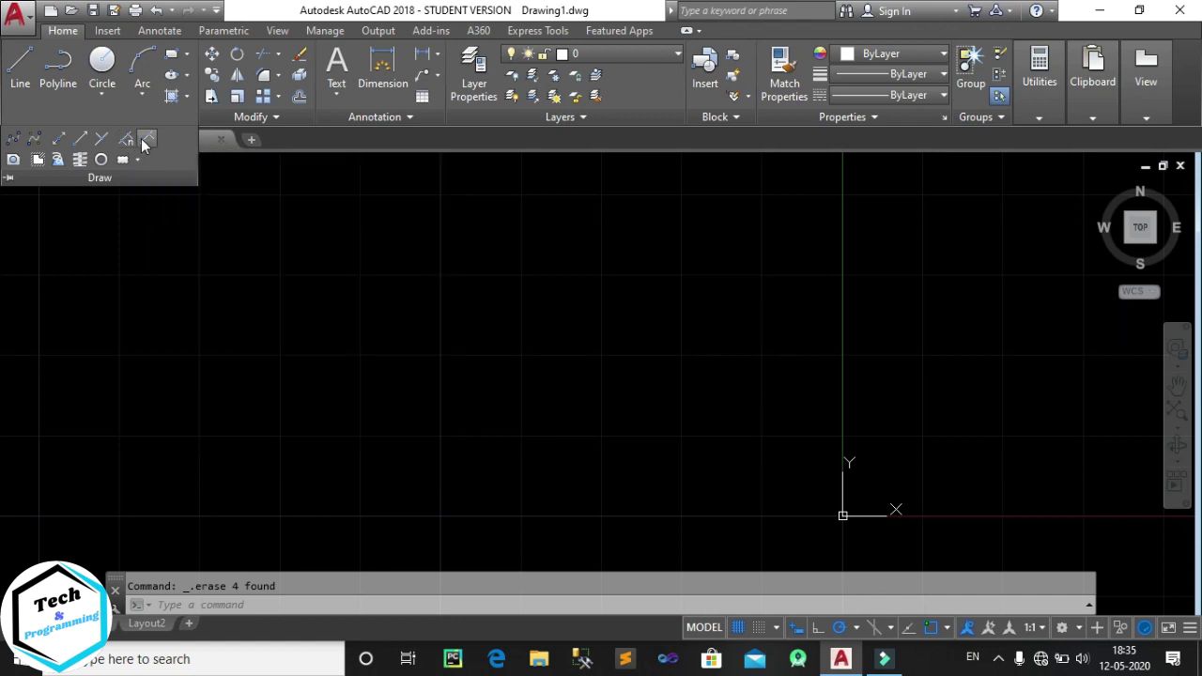
mouse_move(145, 139)
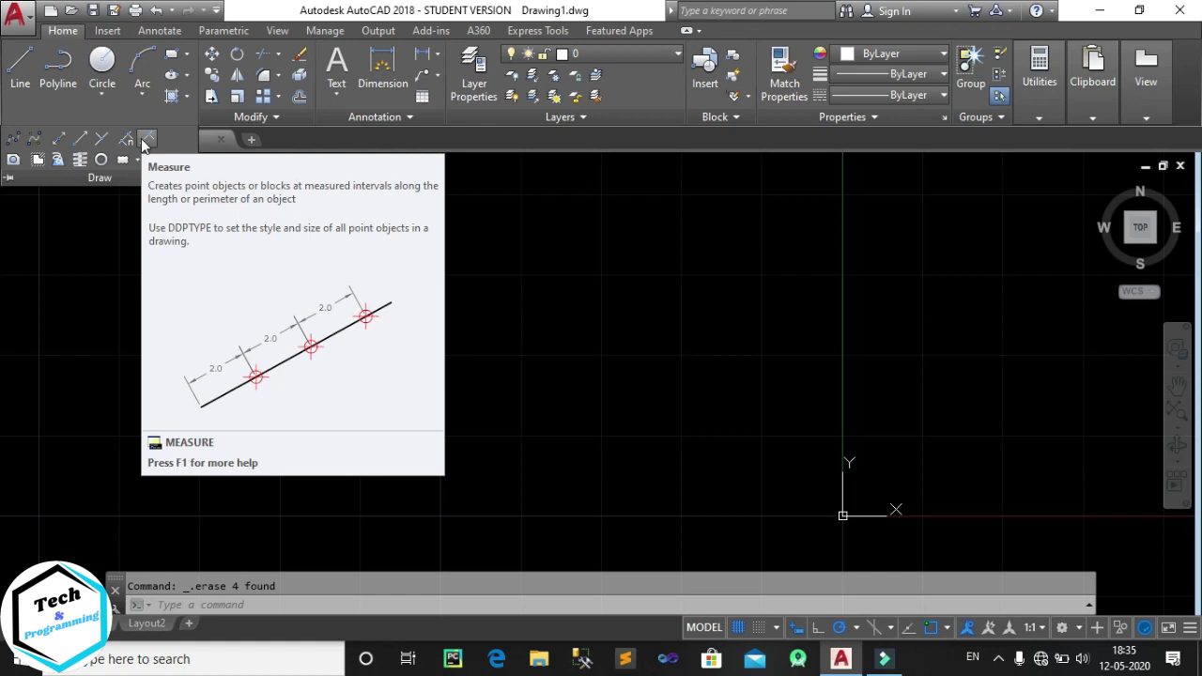
Draw a horizontal line 100 units long
click(21, 66)
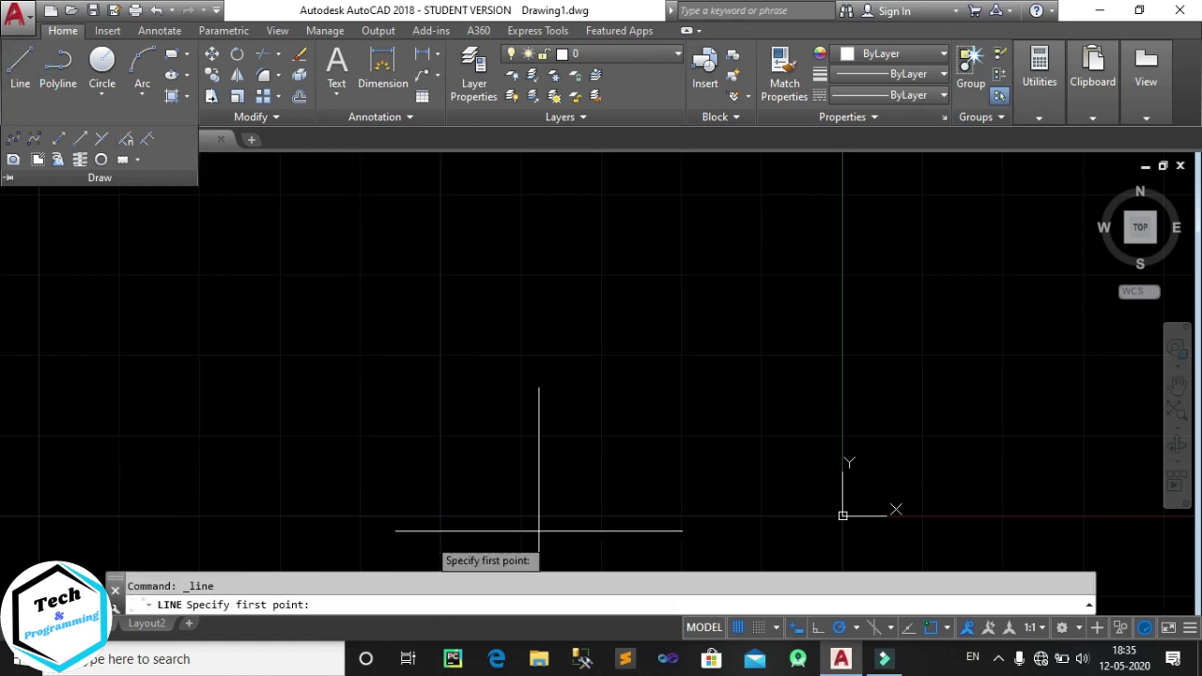
click(221, 374)
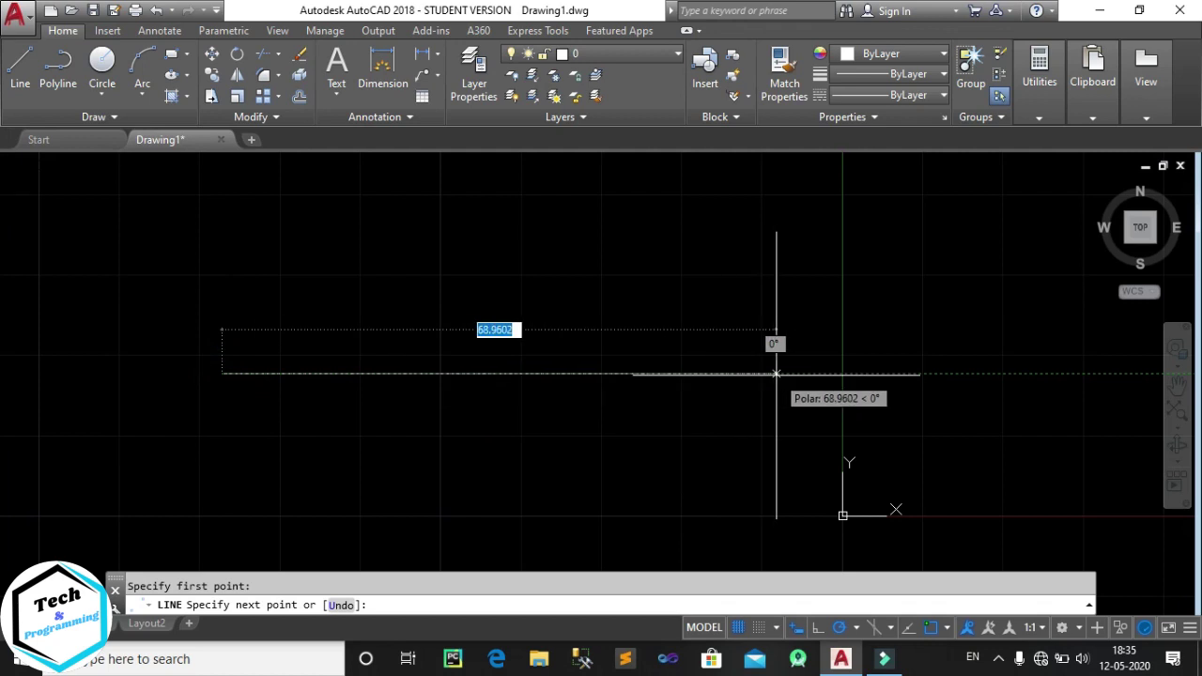
text(100)
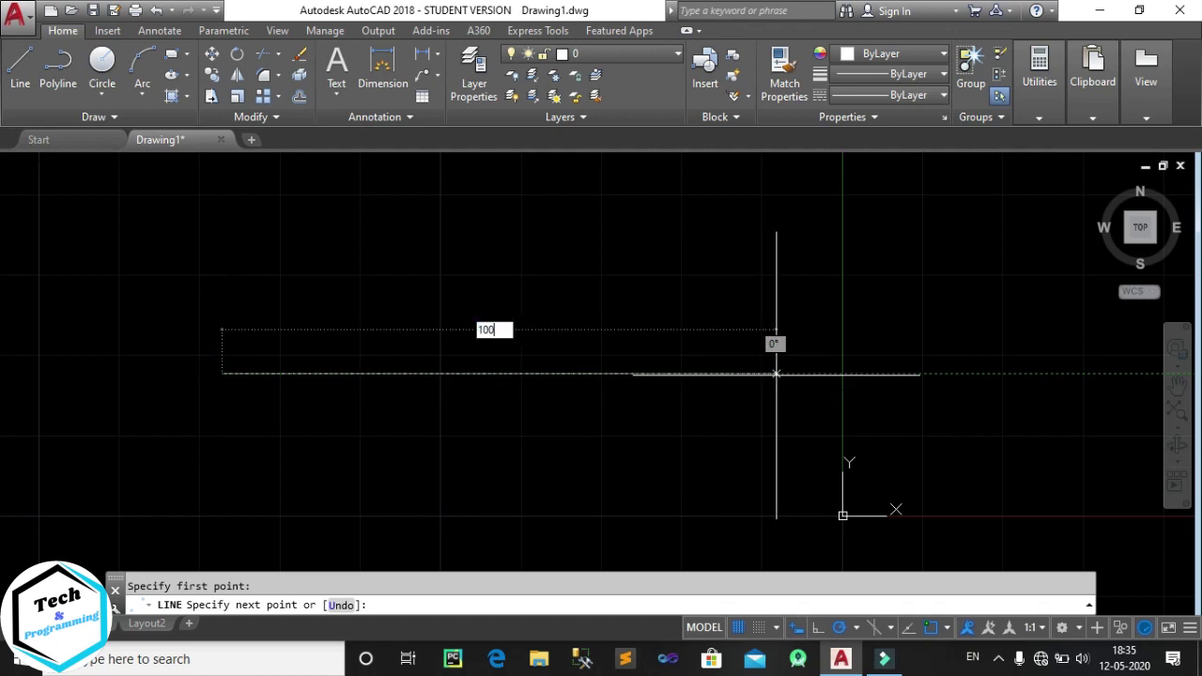
key(Return)
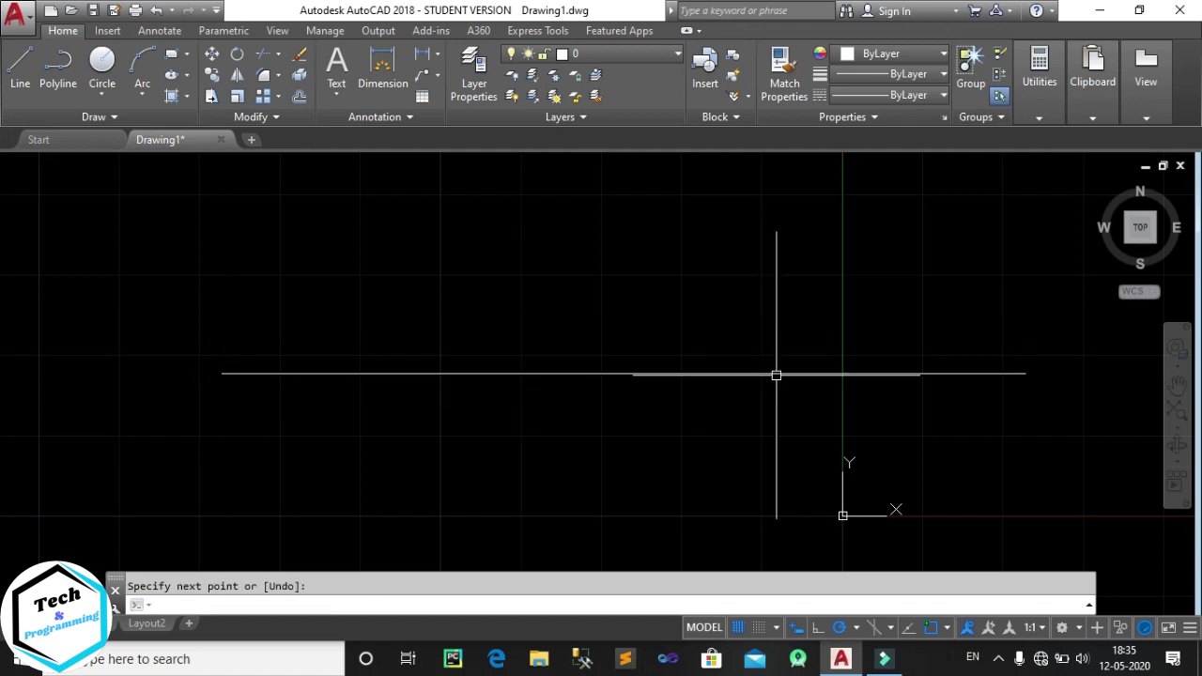
Use Measure to place points every 30 units along the new line
click(137, 119)
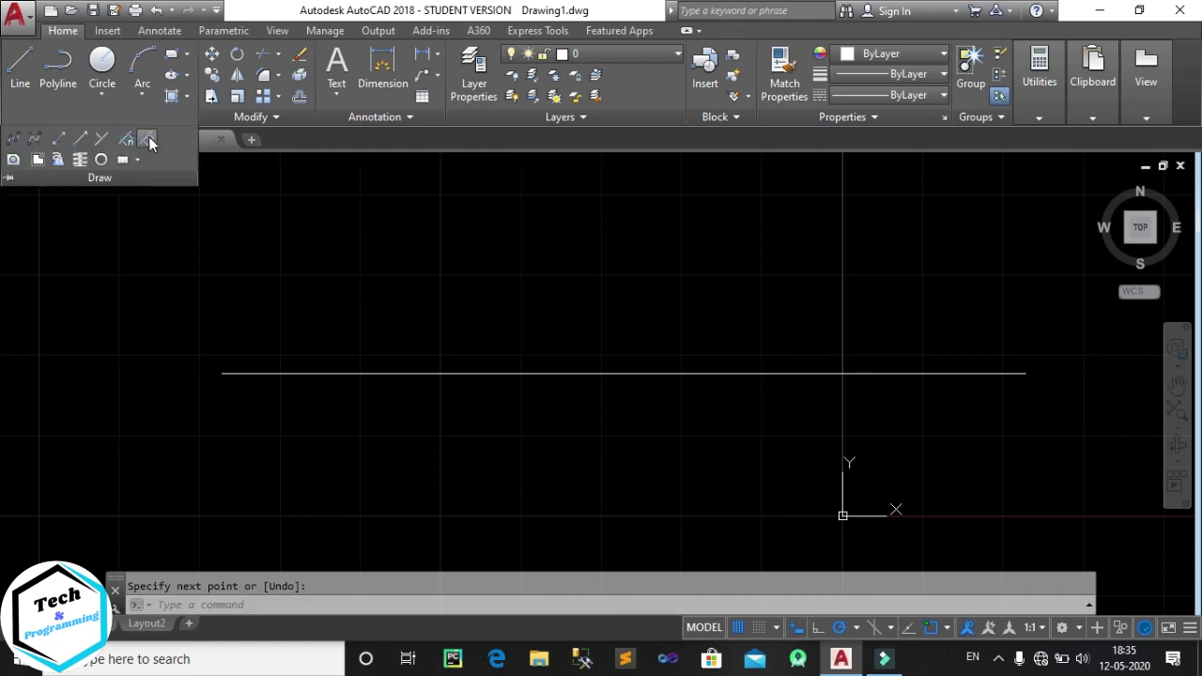
click(149, 139)
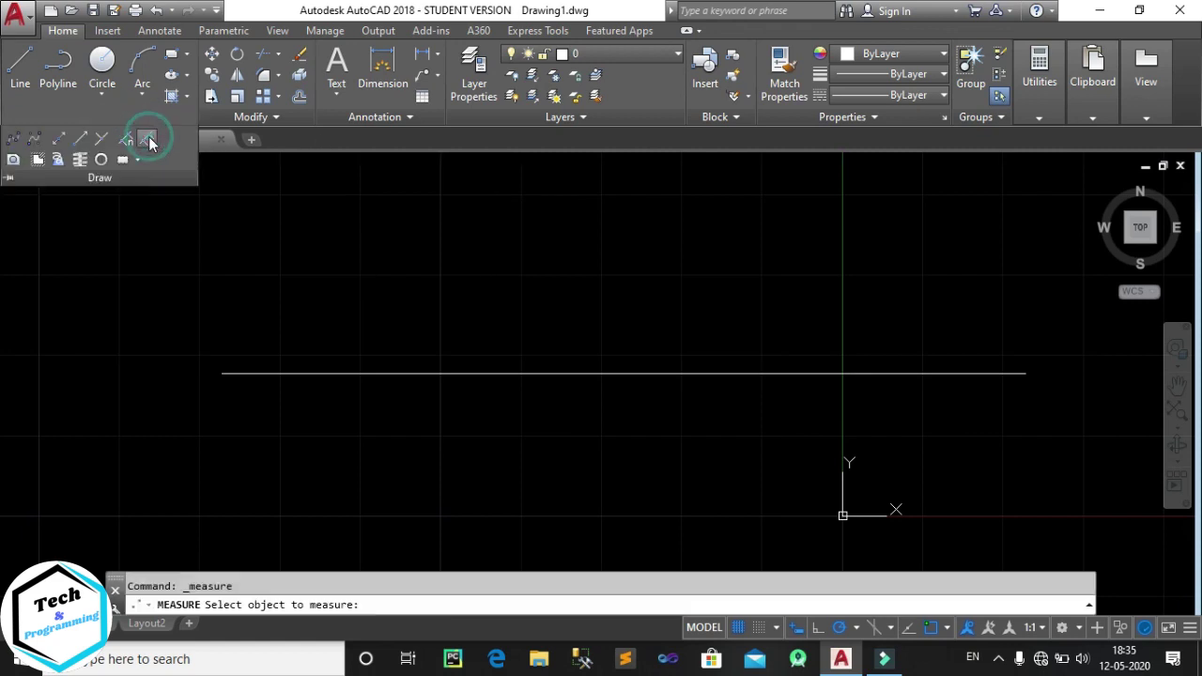
click(443, 373)
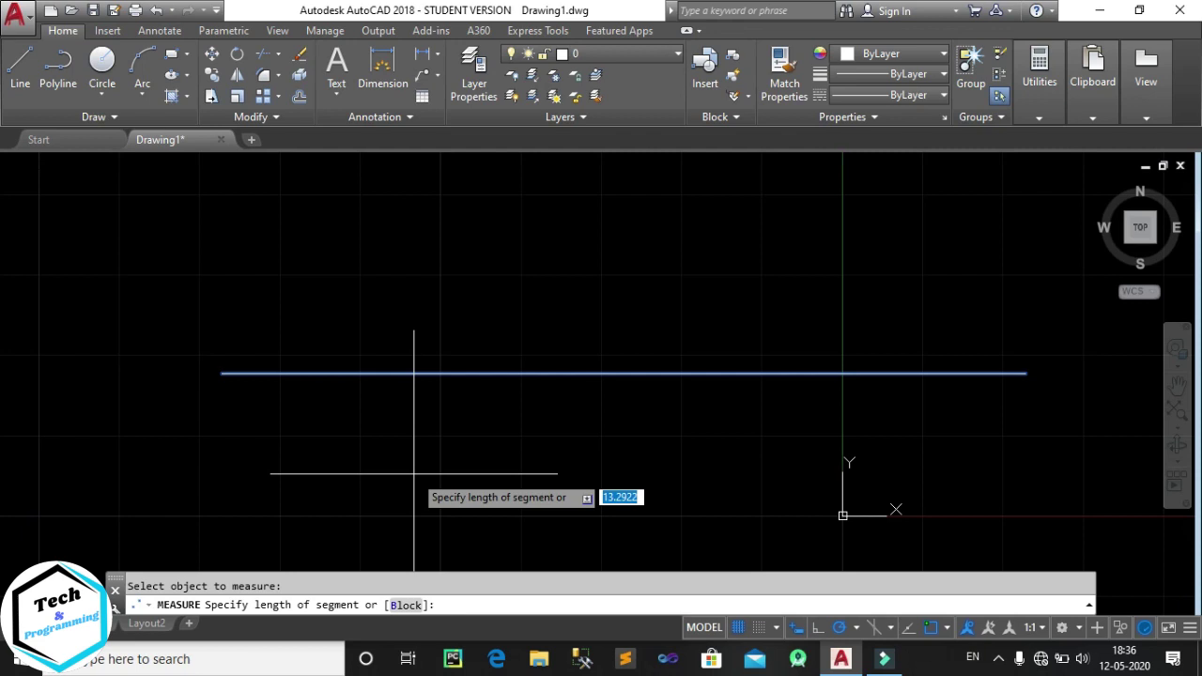
text(30)
key(Return)
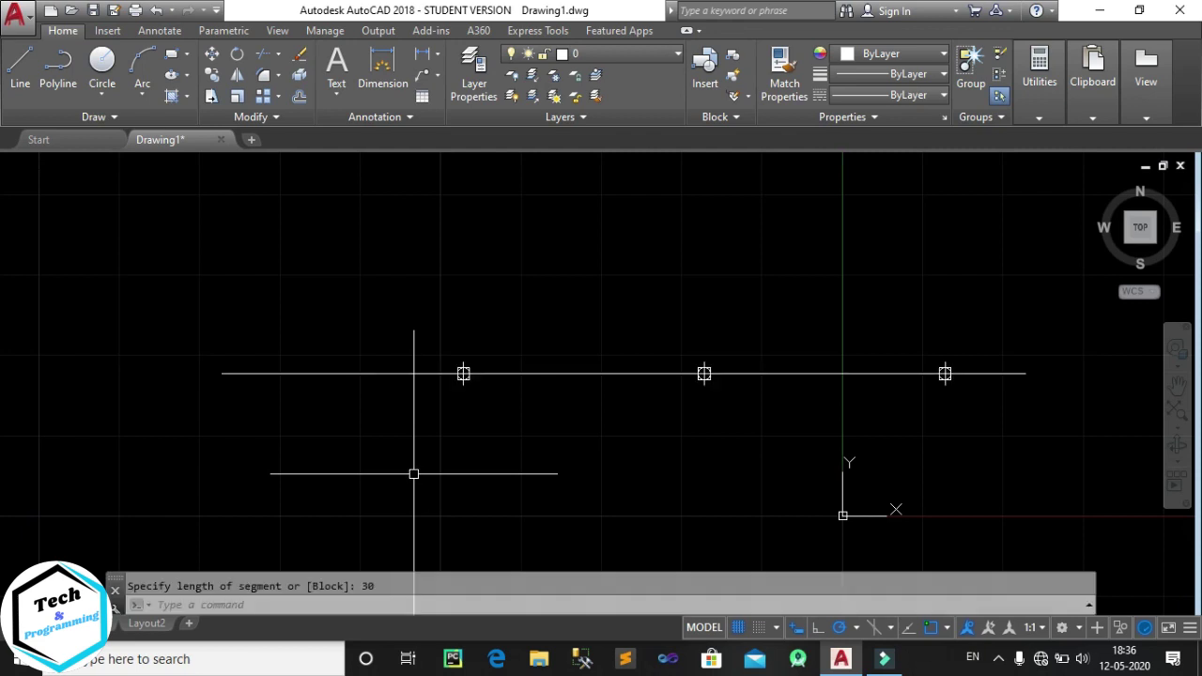
middle_drag(593, 407, 536, 395)
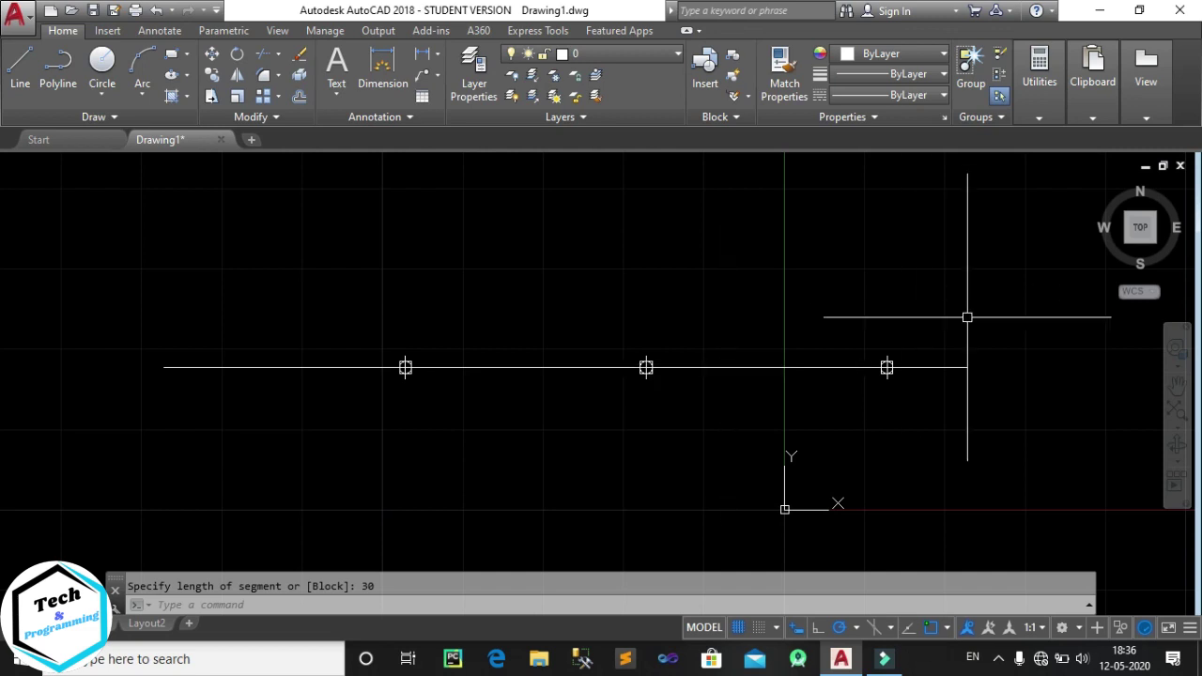
scroll(935, 366, up, 2)
mouse_move(931, 366)
middle_down()
mouse_move(993, 316)
mouse_move(944, 296)
middle_up()
scroll(995, 317, down, 2)
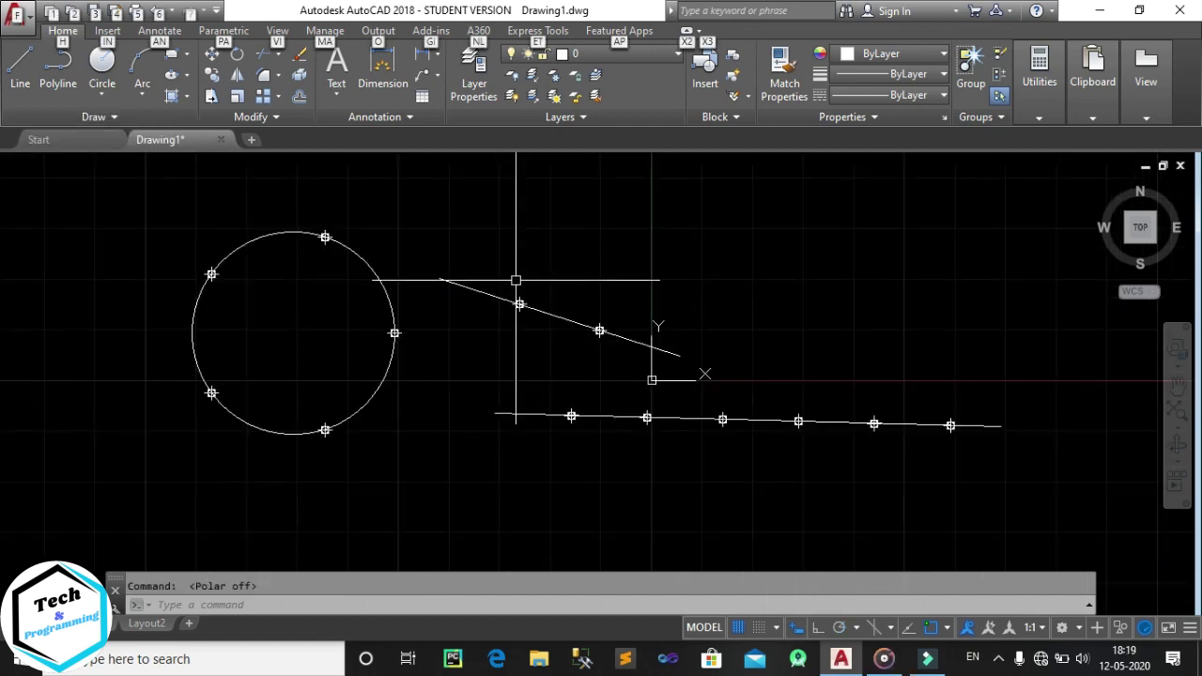
key(Escape)
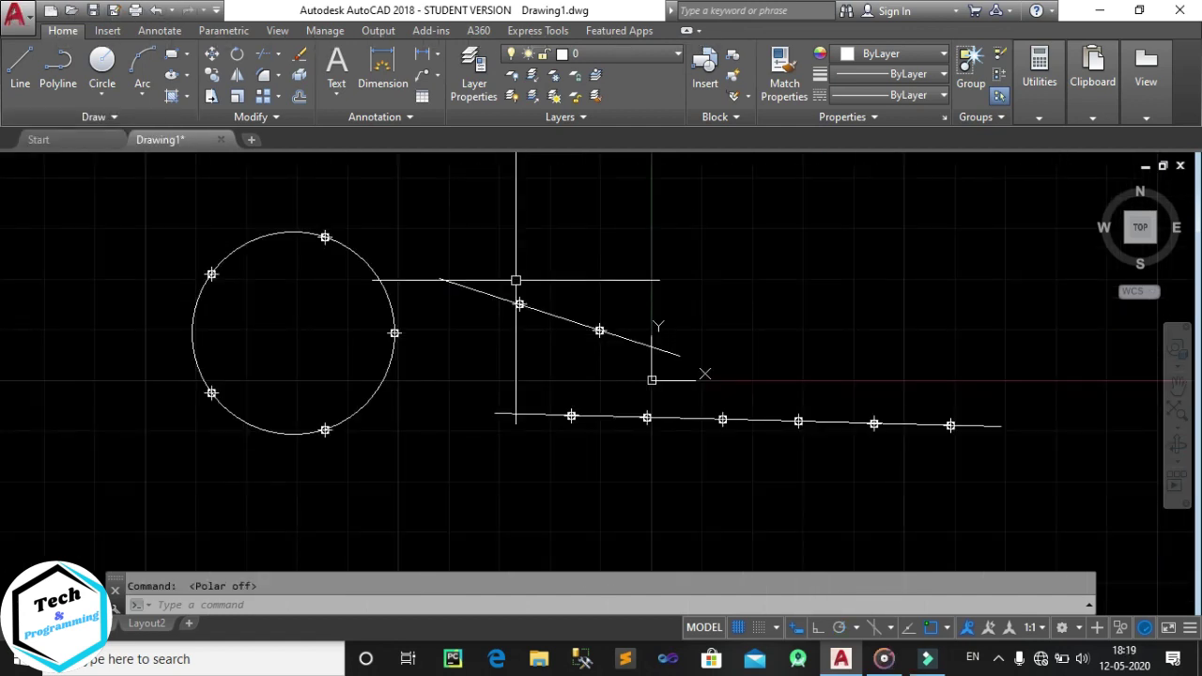